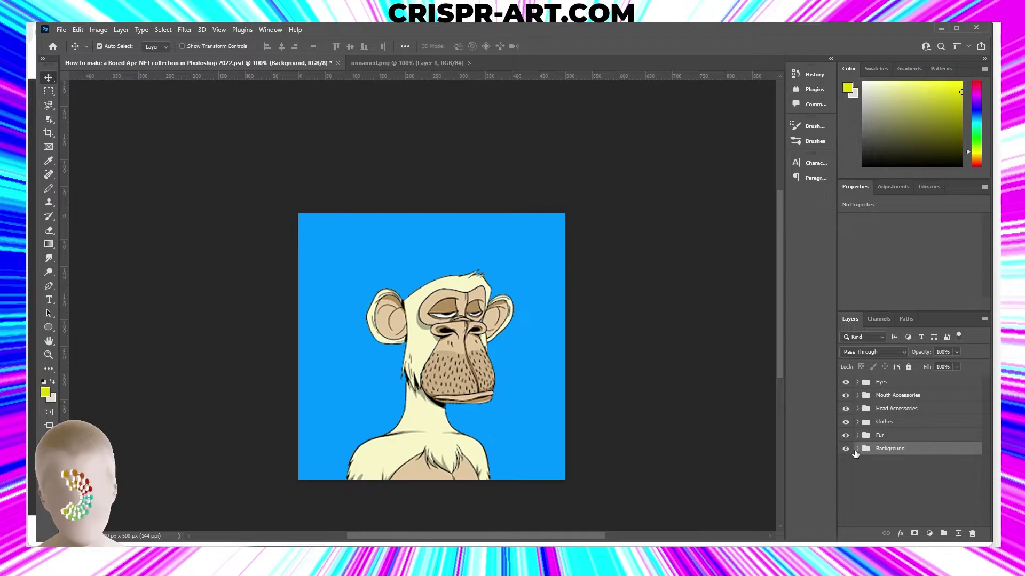
Expand the Background group to reveal its blue Background Color layer.
left_click(857, 449)
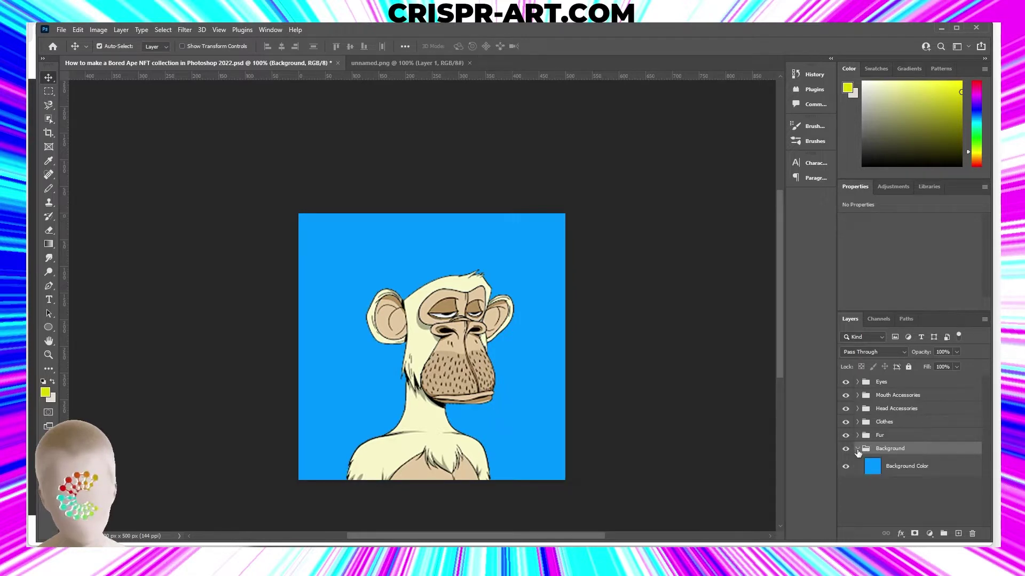
Duplicate the Background Color layer to create Background Color copy.
left_click(896, 469)
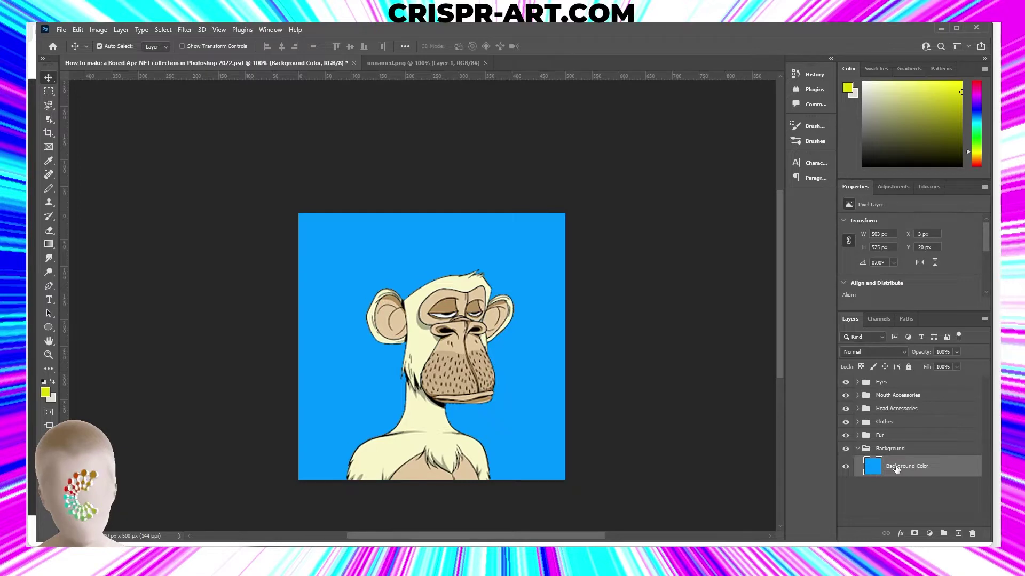
right_click(896, 469)
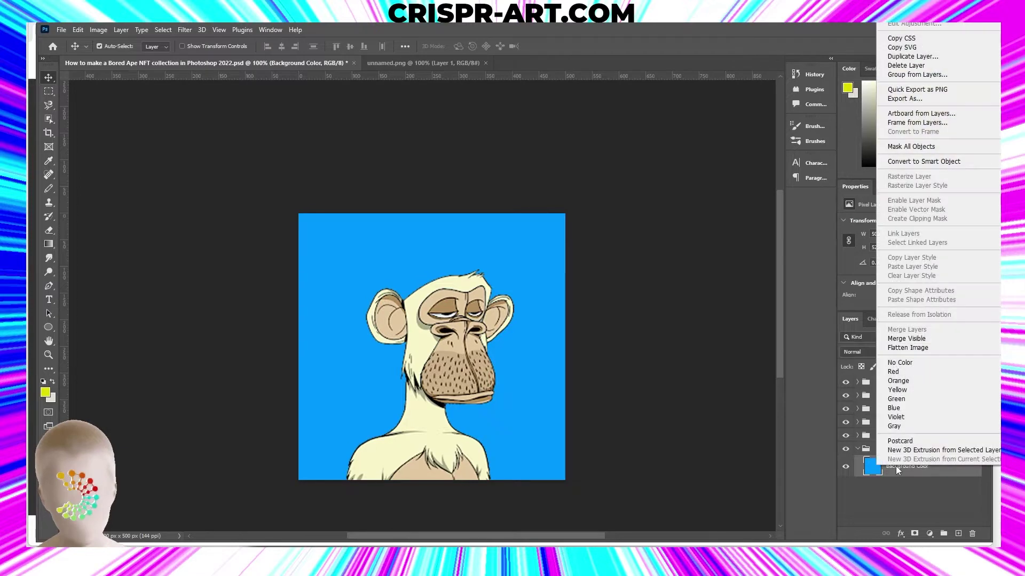
left_click(912, 56)
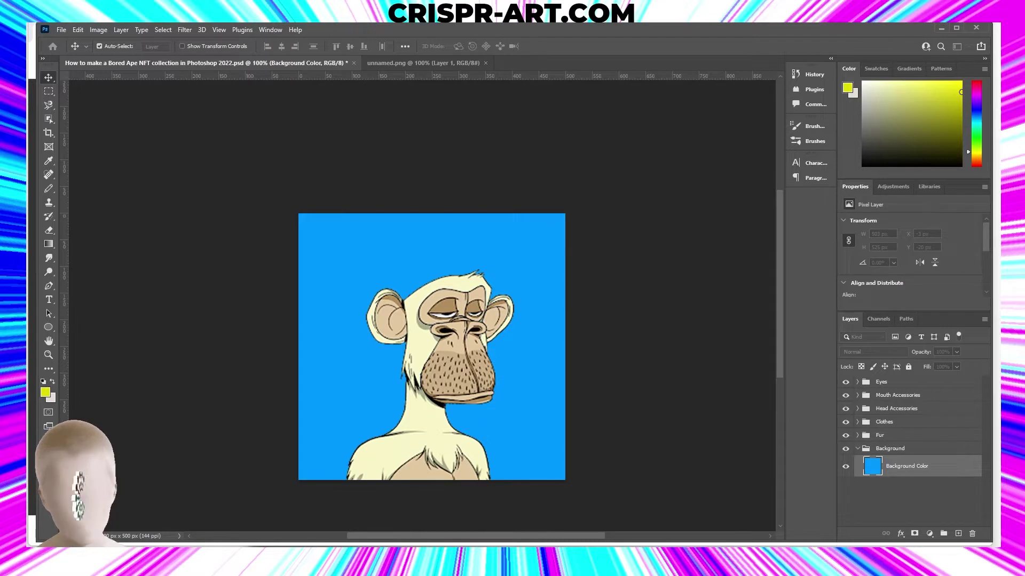
key("Return")
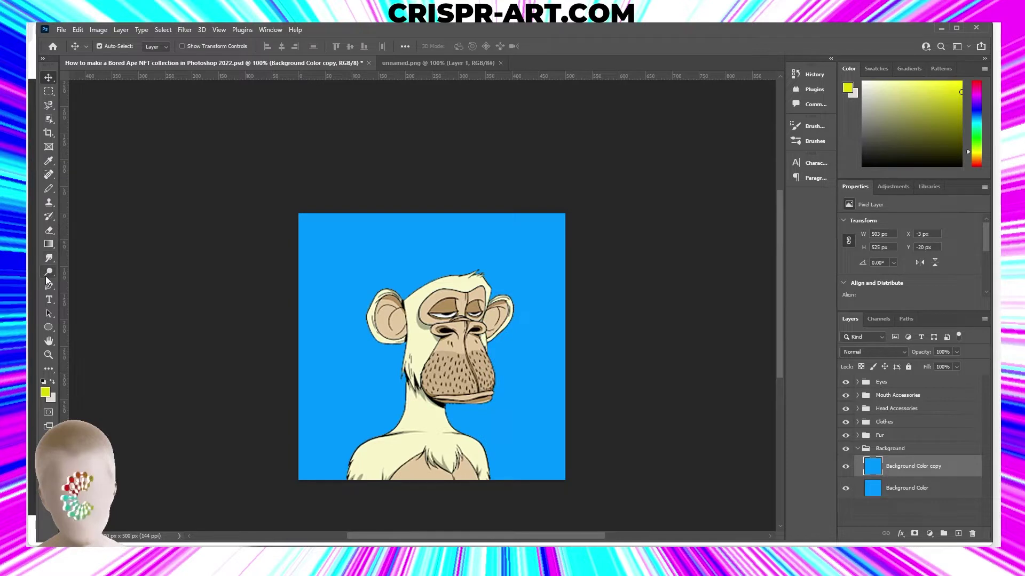
Fill the copy with red using the Paint Bucket, turning the ape's background red.
left_click(48, 244)
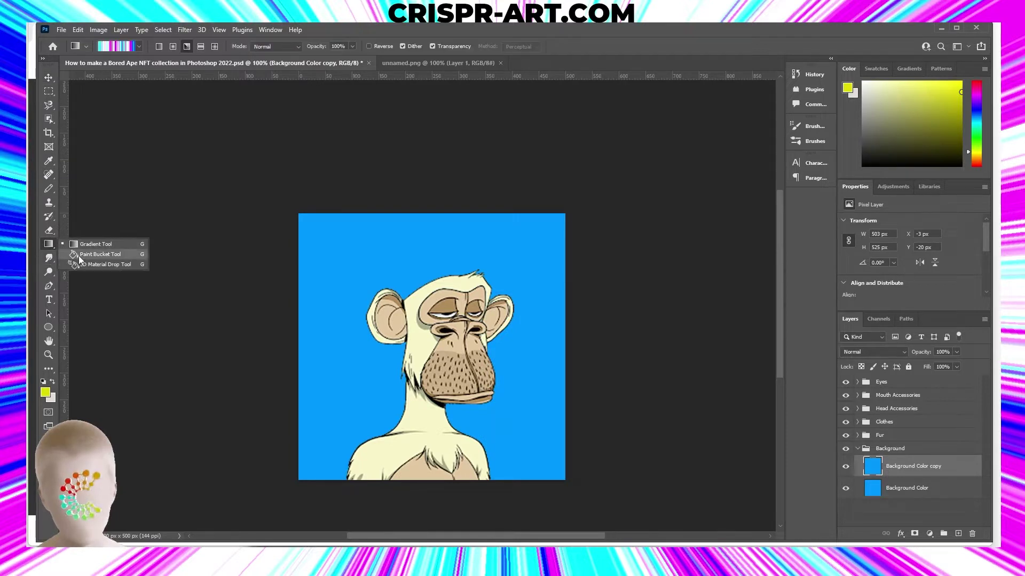
left_click(80, 253)
key("i")
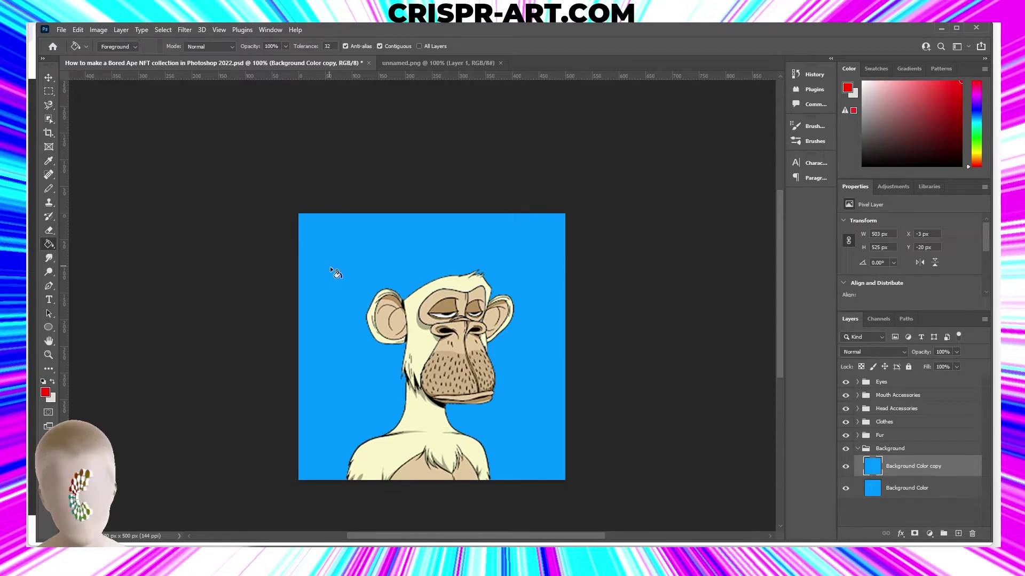
left_click(338, 279)
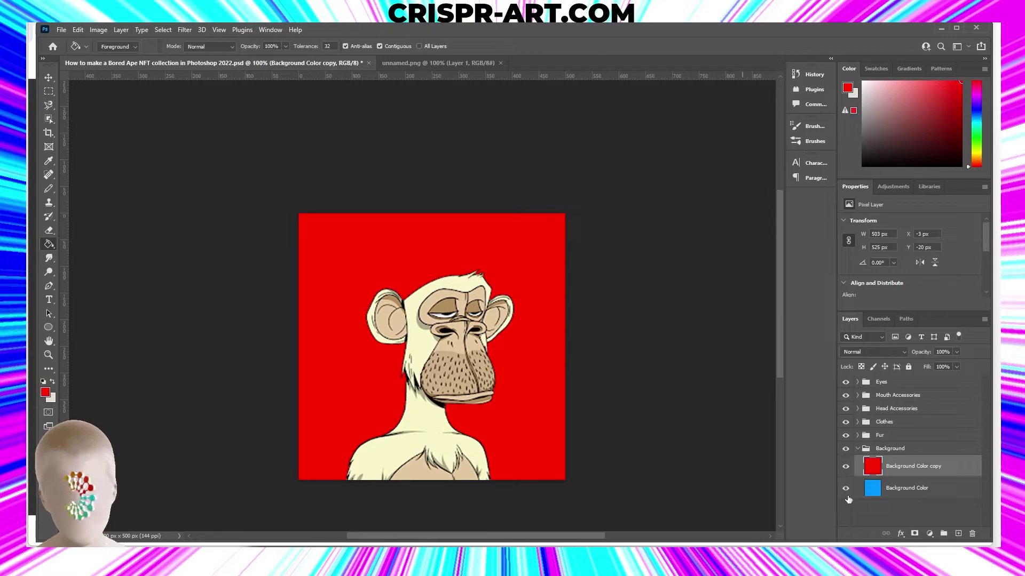
Duplicate the red layer as Background Color copy 2 and hue-shift it to orange.
right_click(896, 473)
left_click(901, 69)
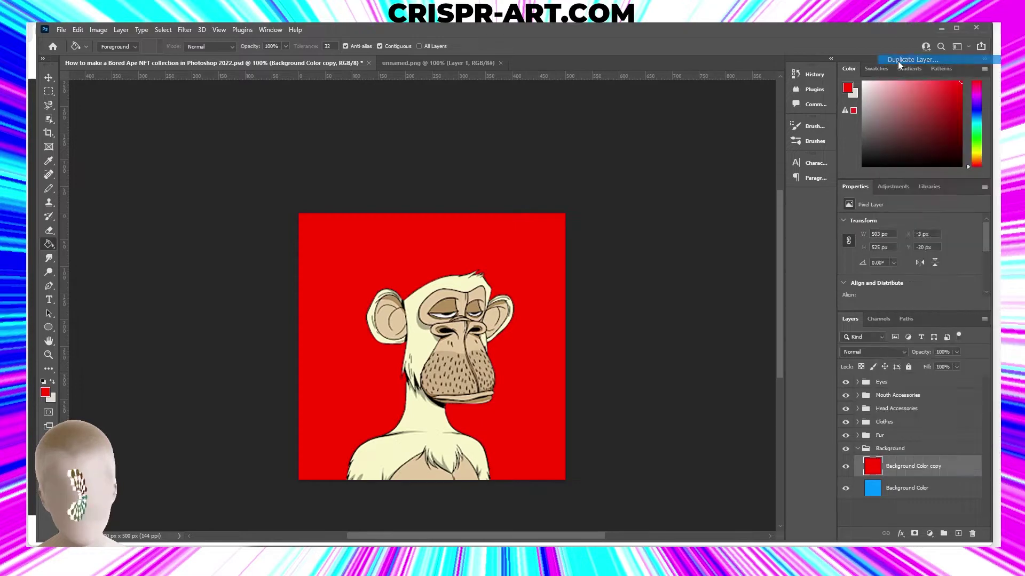
key("Return")
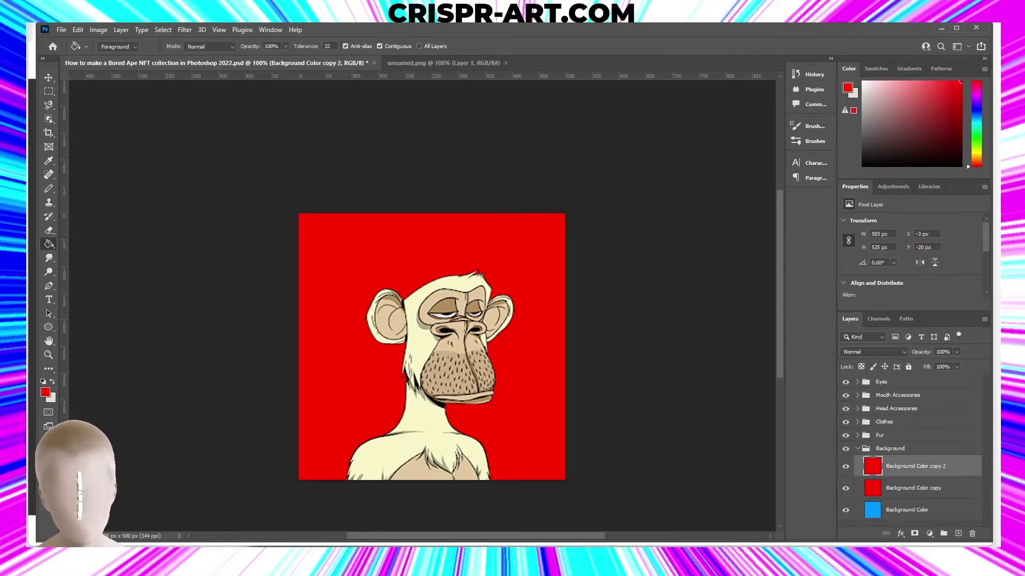
key("i")
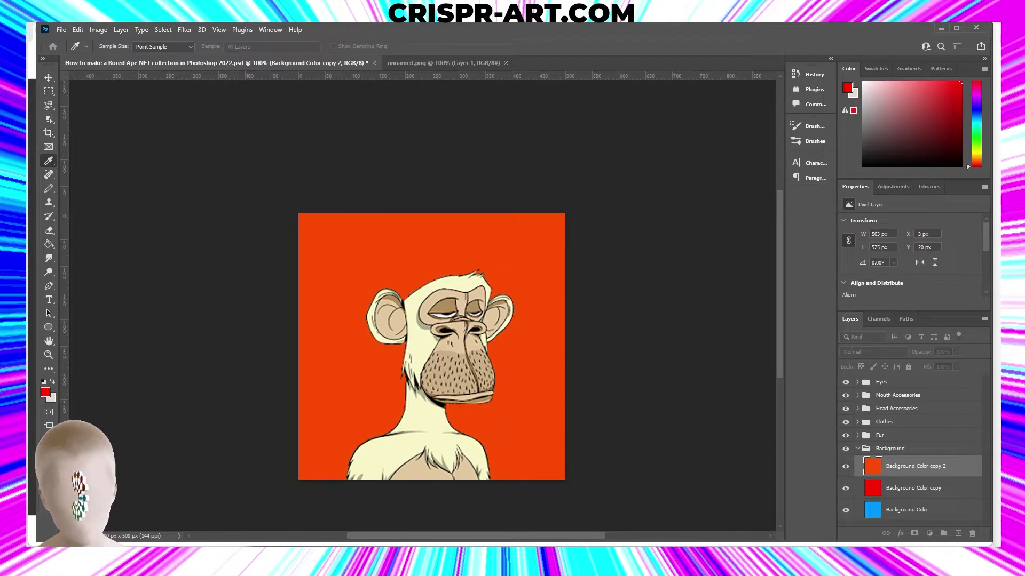
key("g")
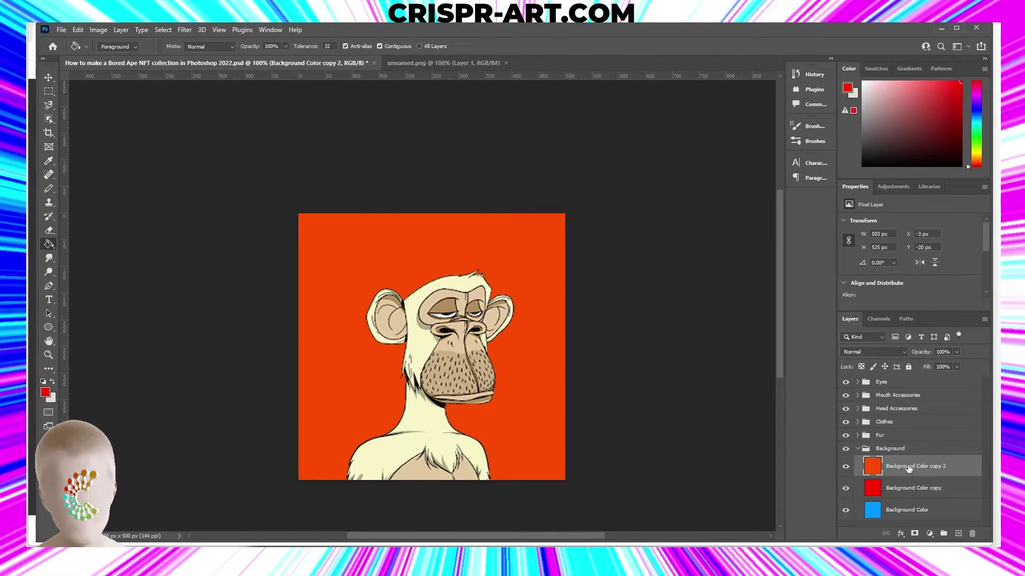
Duplicate the orange layer as copy 3 and hue-shift it to yellow with Ctrl+U.
right_click(908, 464)
left_click(913, 56)
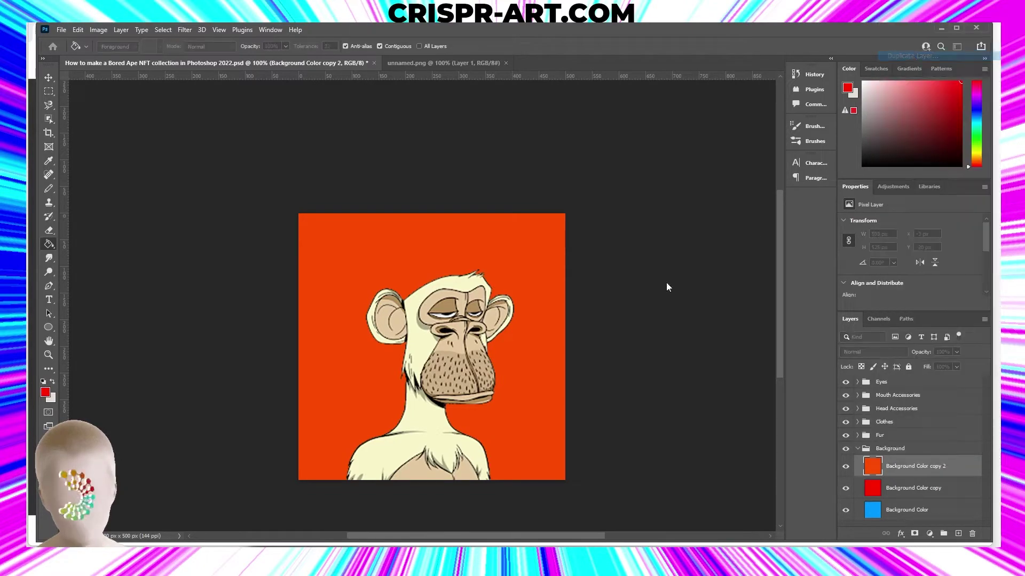
key("Return")
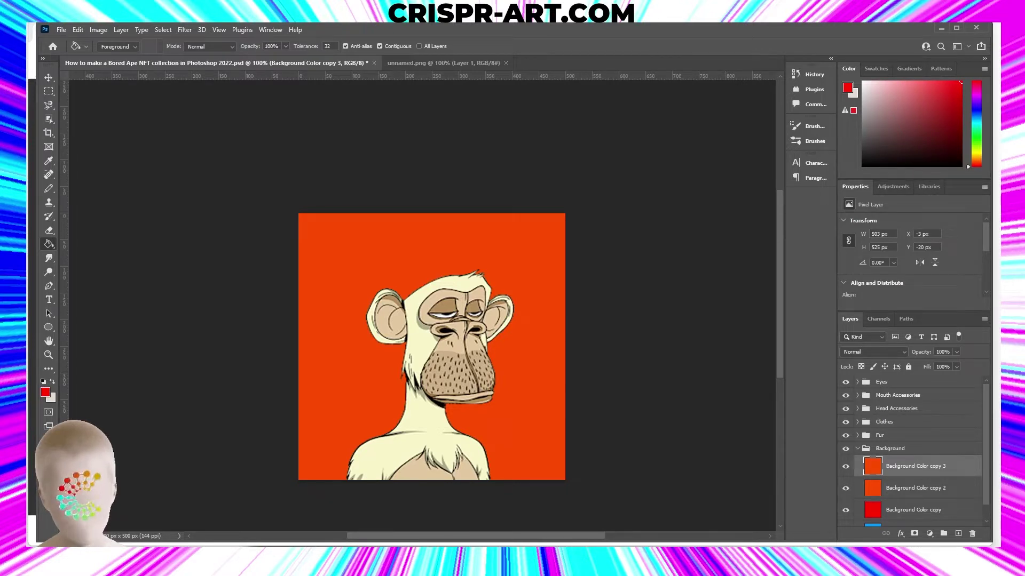
key("ctrl+u")
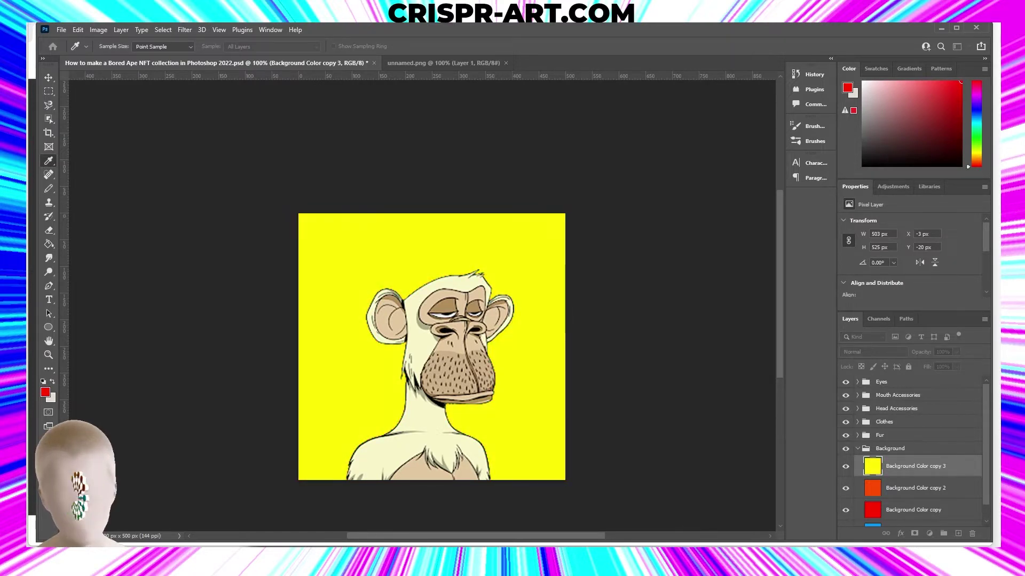
key("Return")
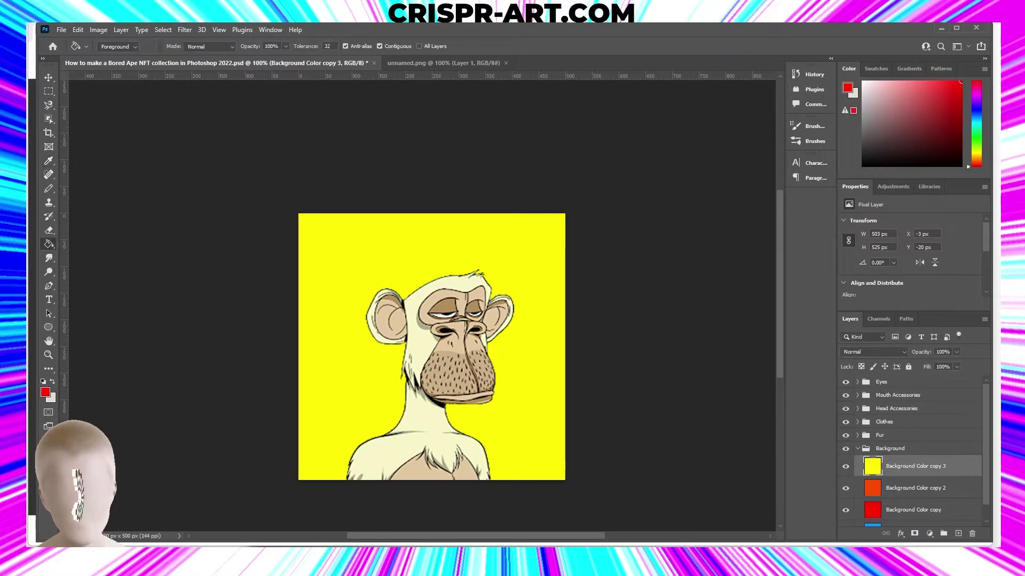
Duplicate the yellow layer as Background Color copy 4 and hue-shift it to green.
right_click(915, 464)
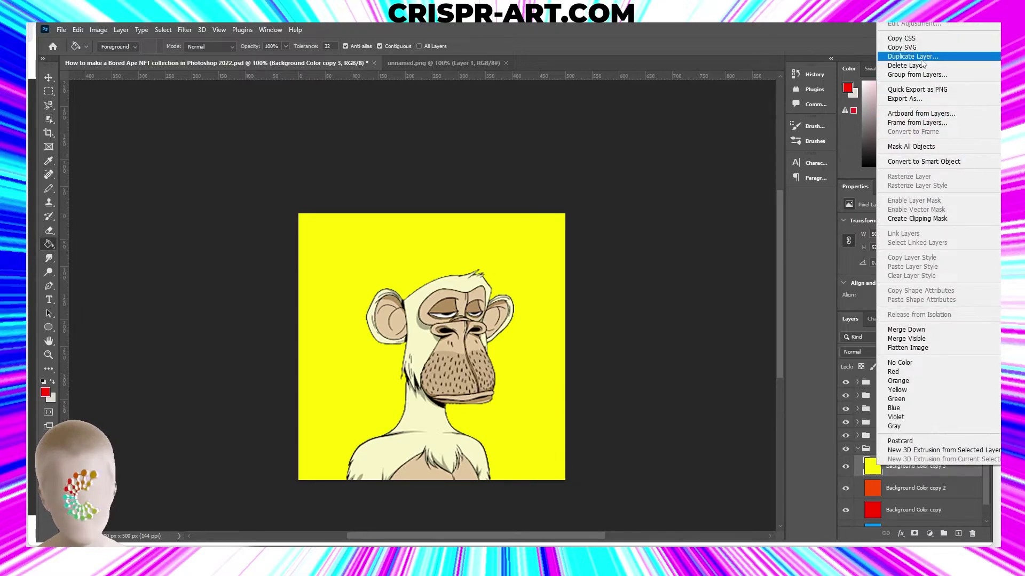
key("Escape")
key("Return")
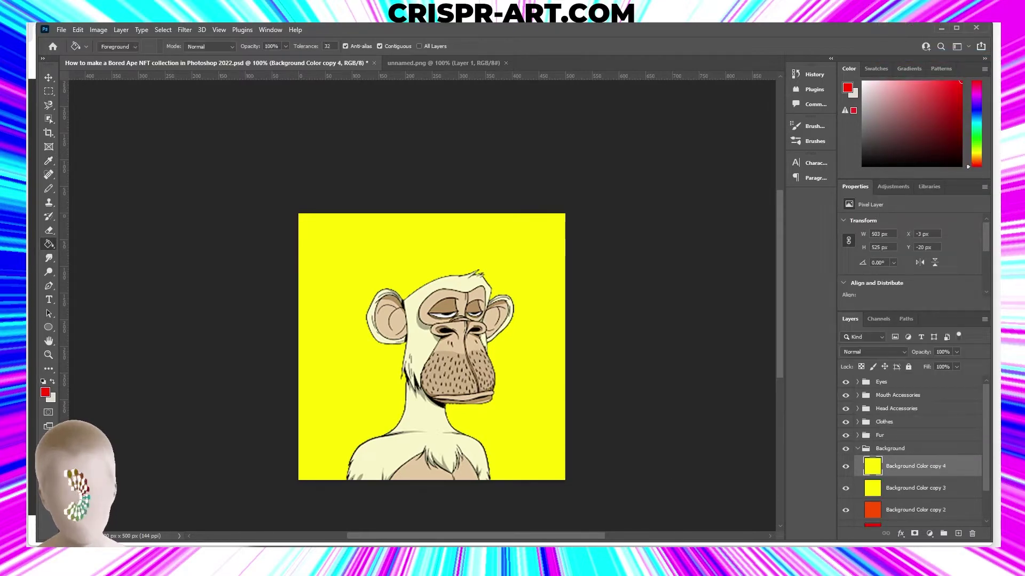
key("ctrl+u")
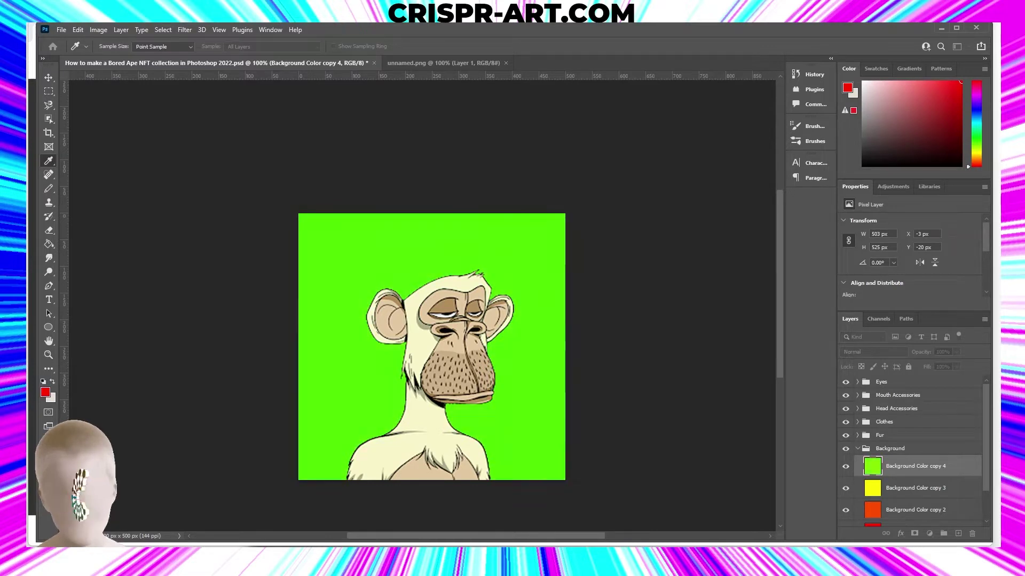
key("g")
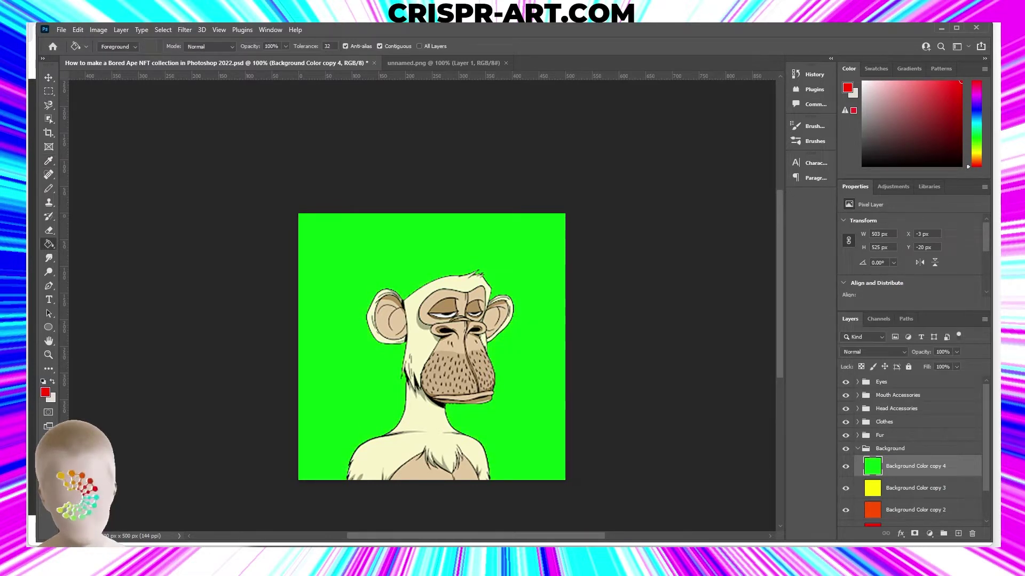
Duplicate the green layer as copy 5 and hue-shift it to blue.
right_click(904, 472)
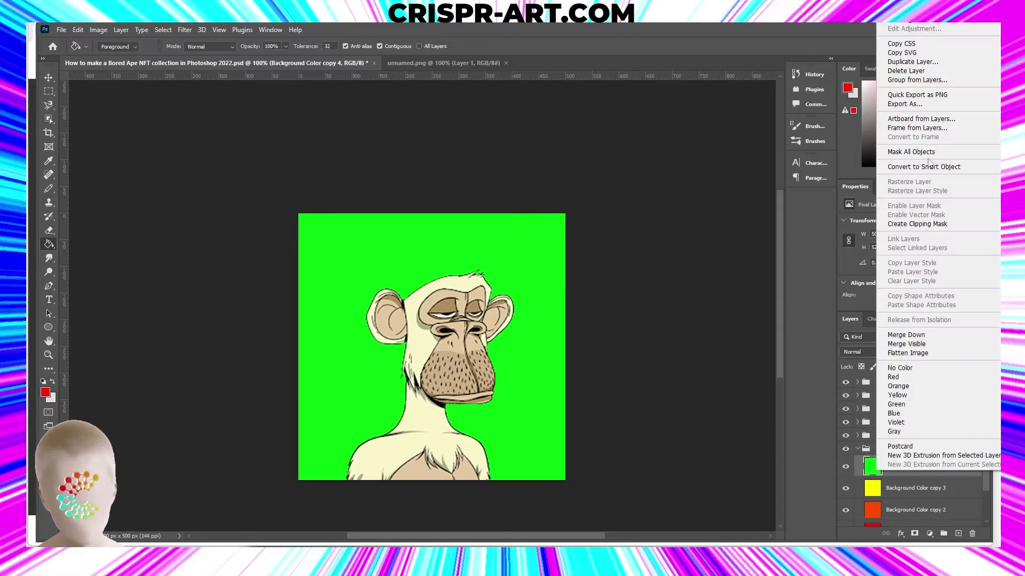
left_click(899, 62)
key("Return")
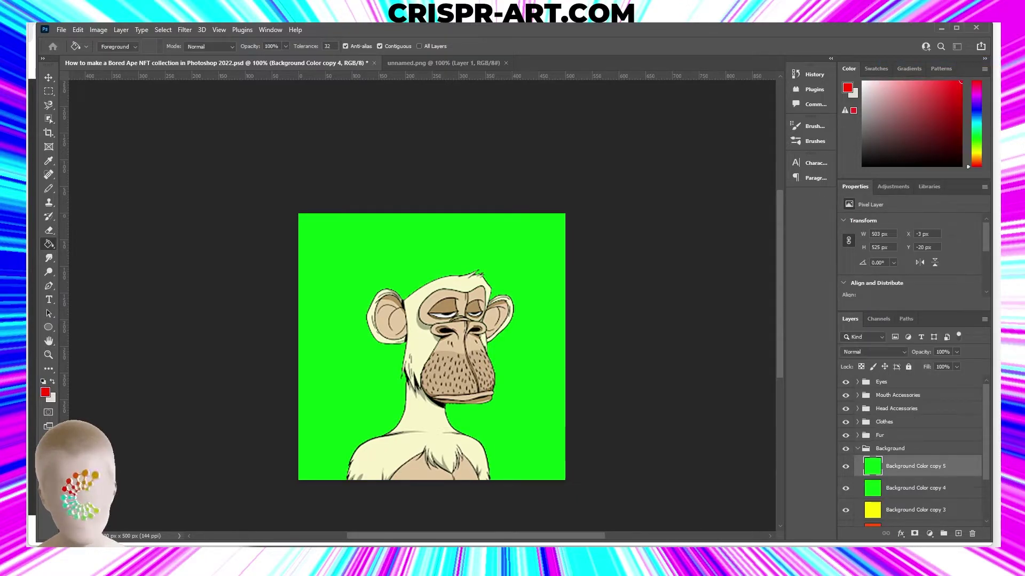
key("i")
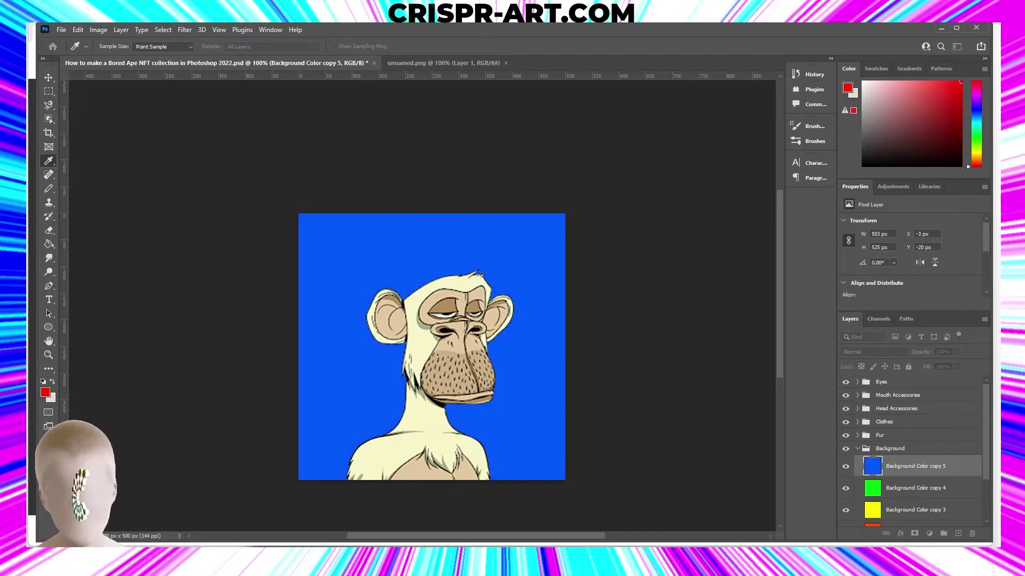
key("g")
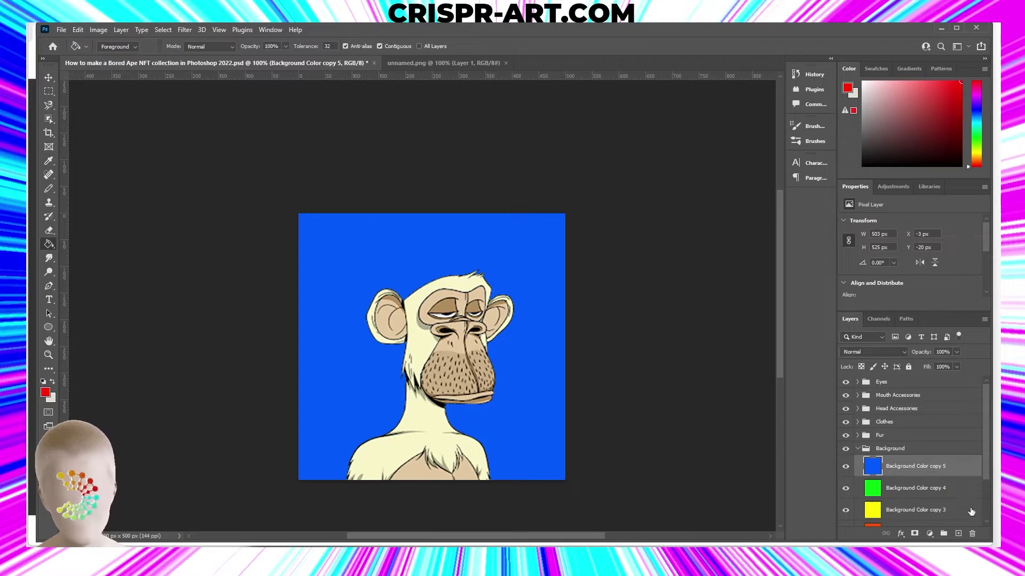
scroll(915, 480, "down", 3)
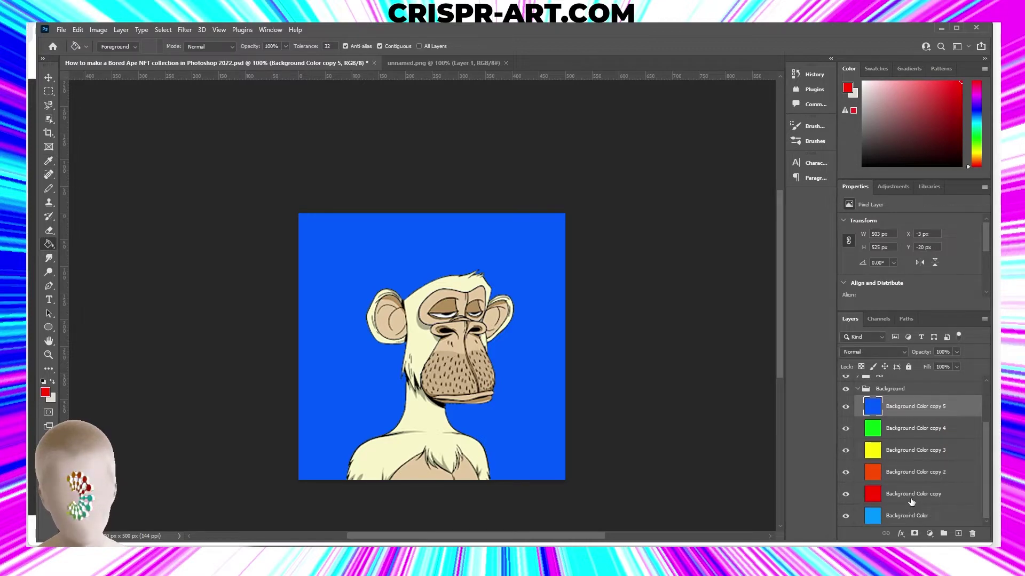
scroll(912, 502, "up", 3)
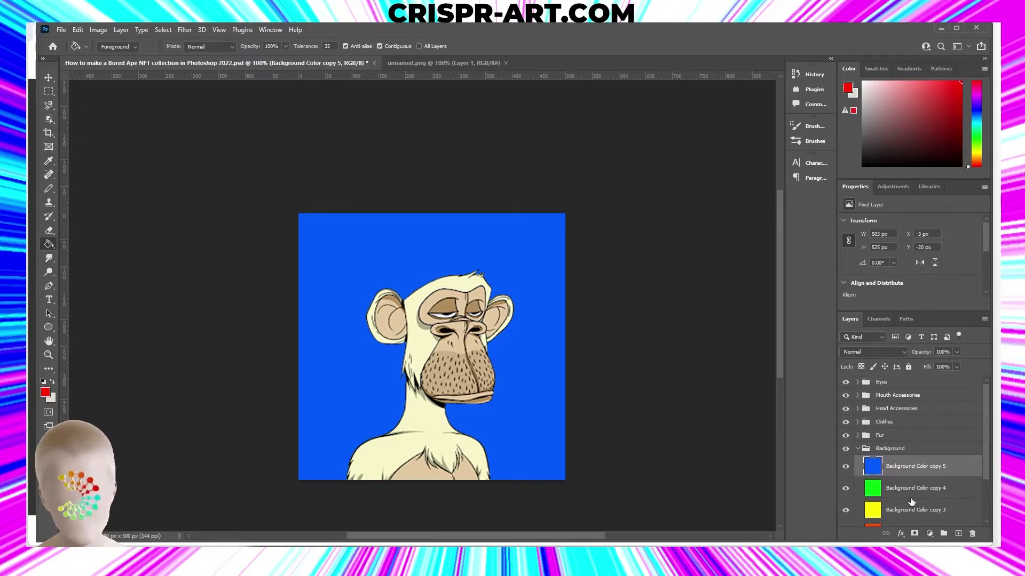
Duplicate the blue layer as Background Color copy 6 for the purple fill.
right_click(898, 469)
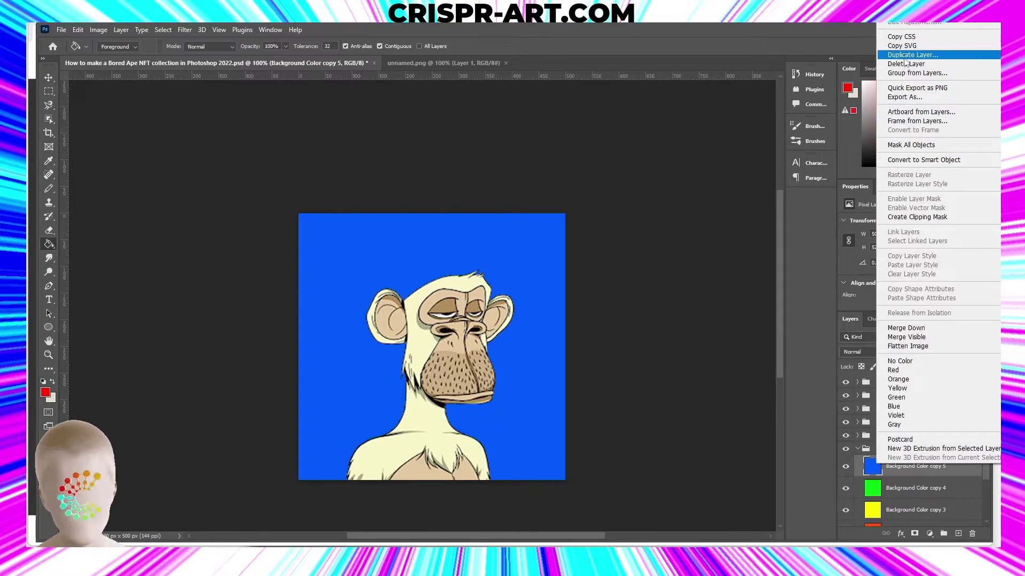
key("Escape")
key("Return")
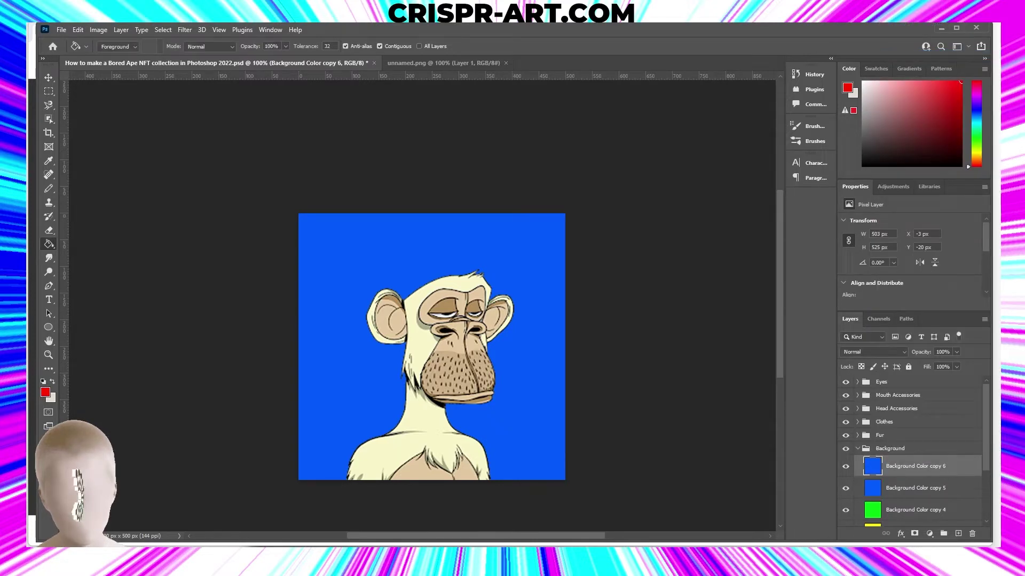
key("i")
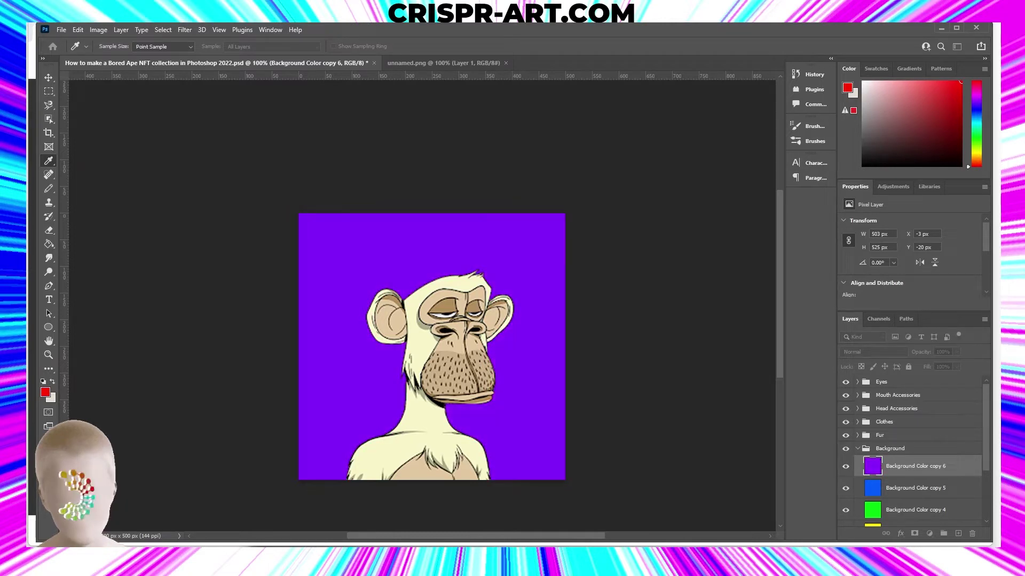
Create Background Color copy 7 from the purple layer and fill it hot pink.
key("g")
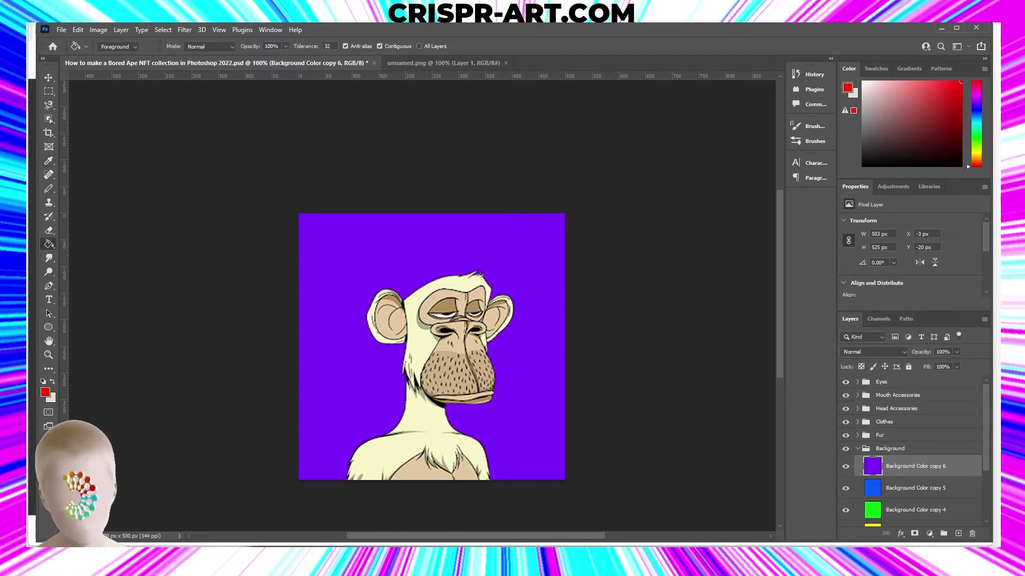
right_click(908, 467)
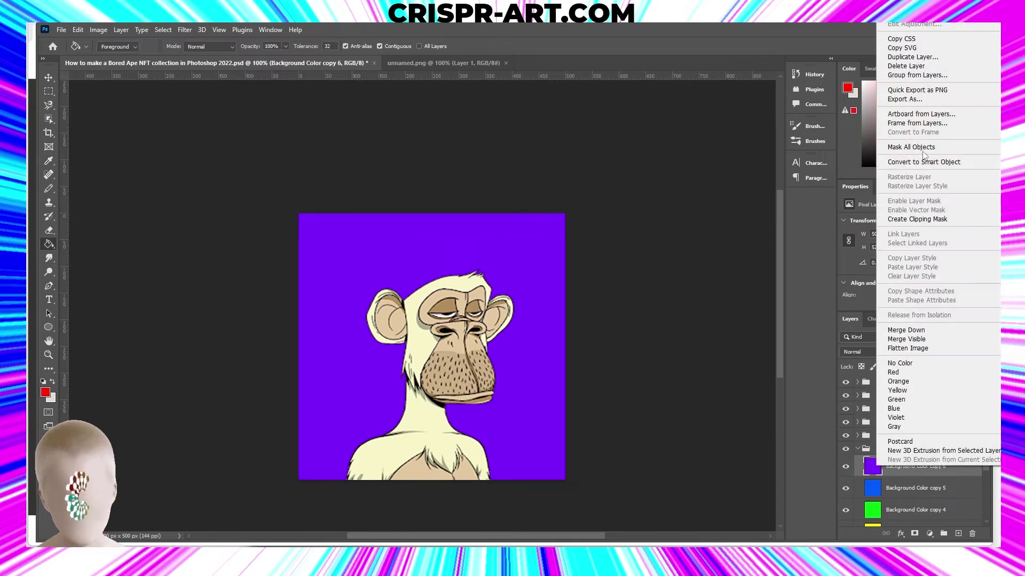
left_click(913, 57)
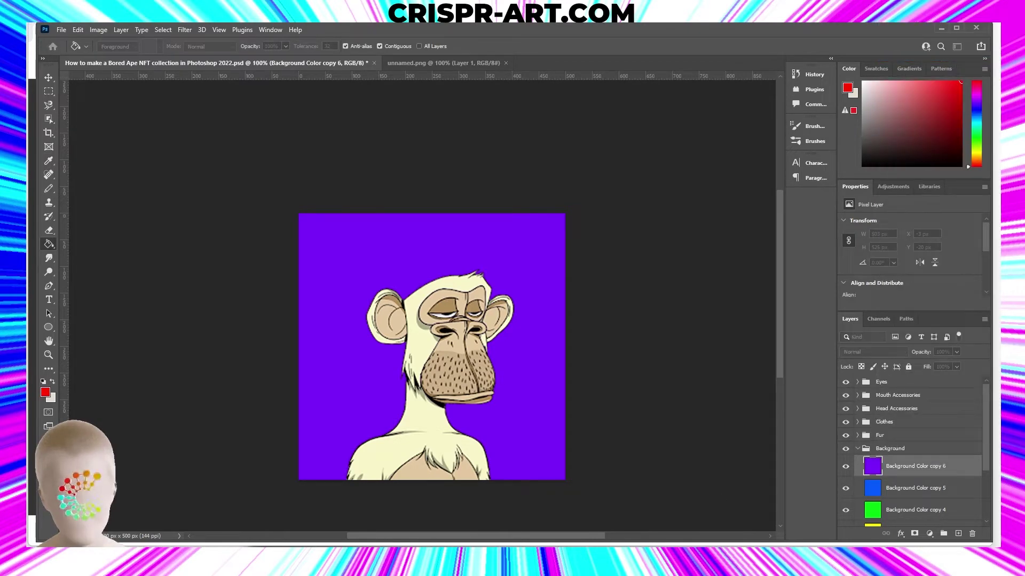
key("Return")
key("i")
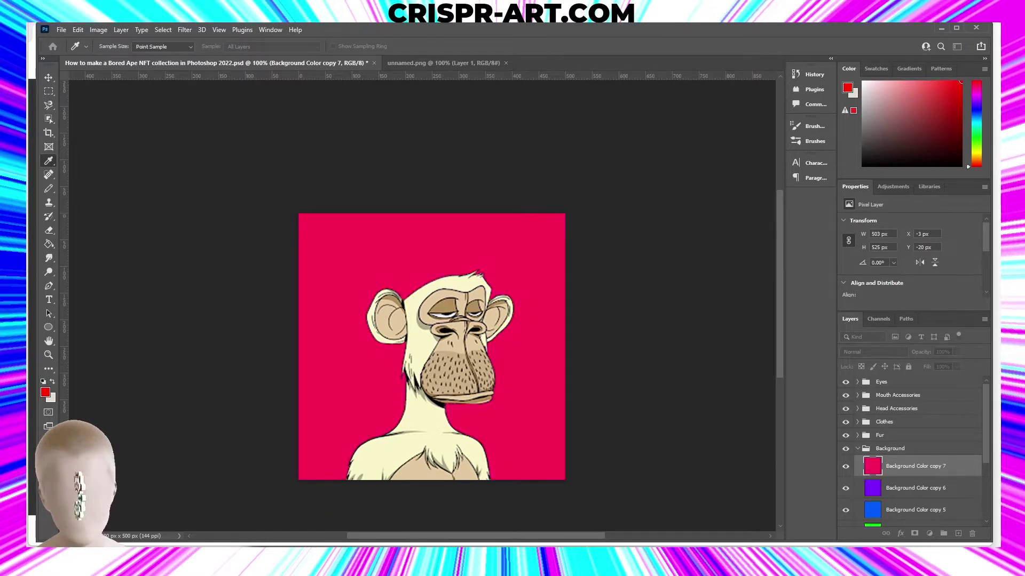
key("g")
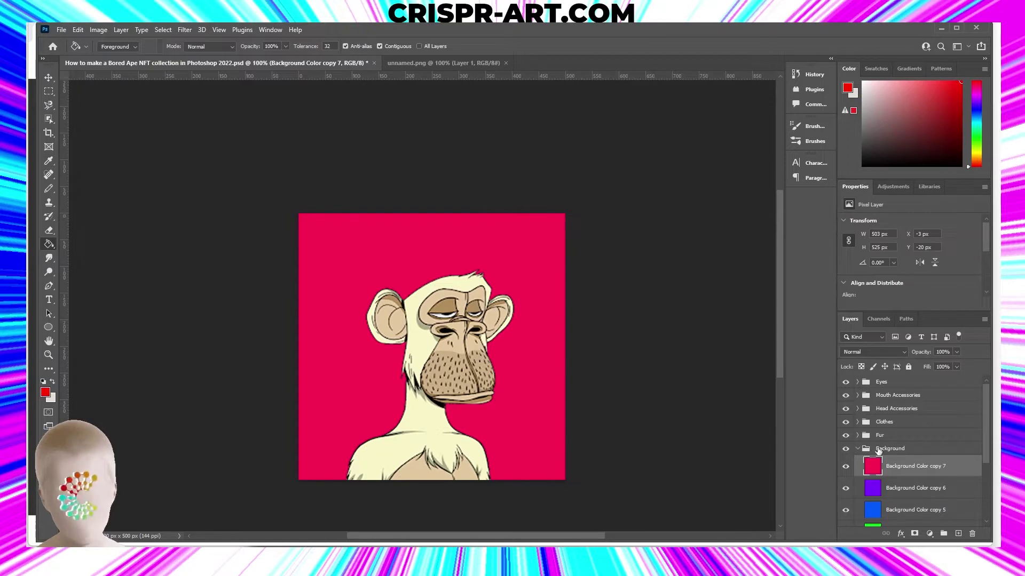
Step through Background Color copies 3 to 7 to compare each colour.
scroll(909, 509, "down", 3)
scroll(909, 508, "down", 1)
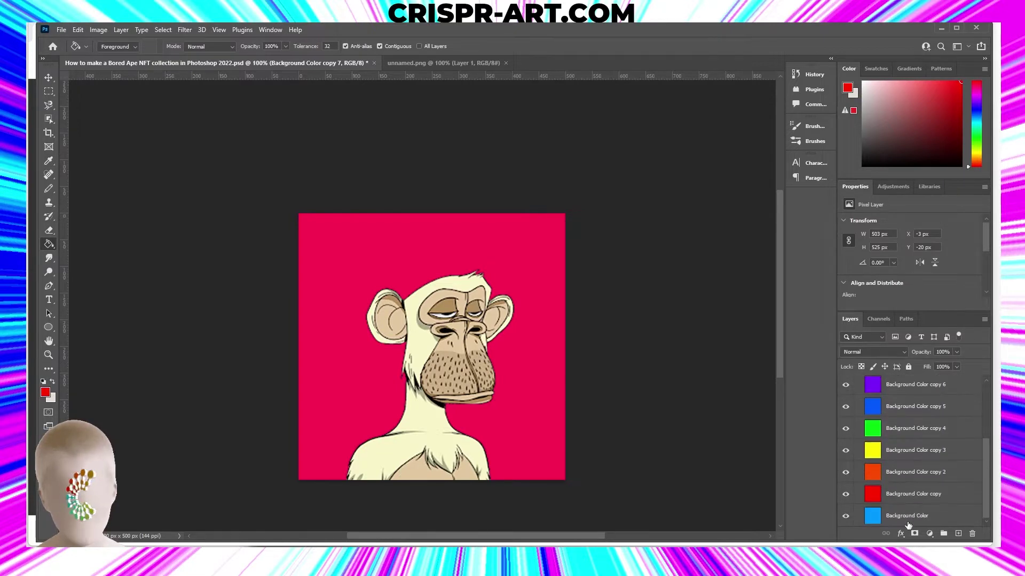
left_click(918, 478)
left_click(909, 449)
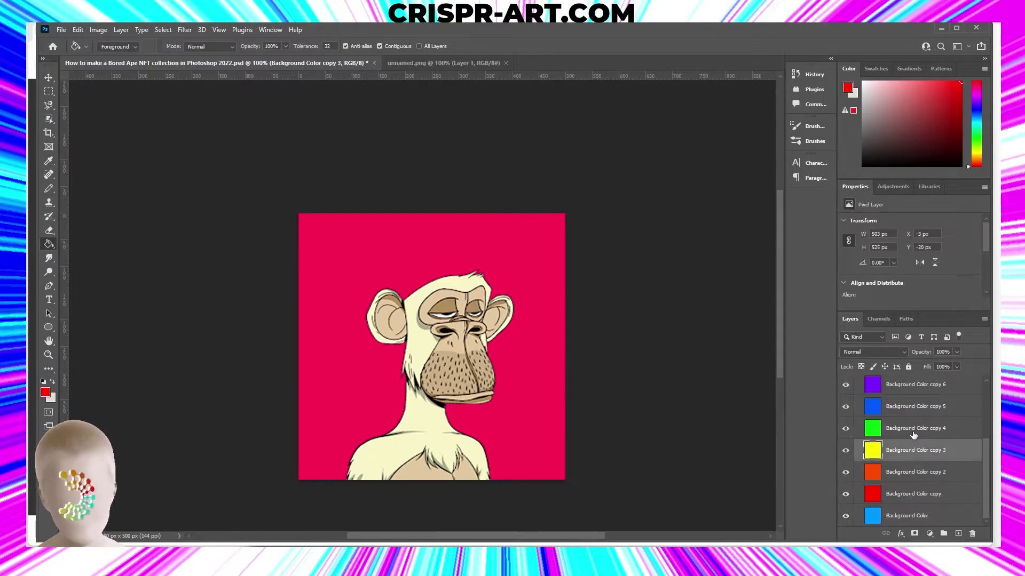
left_click(915, 428)
left_click(918, 408)
scroll(944, 482, "up", 1)
scroll(939, 469, "up", 2)
left_click(916, 440)
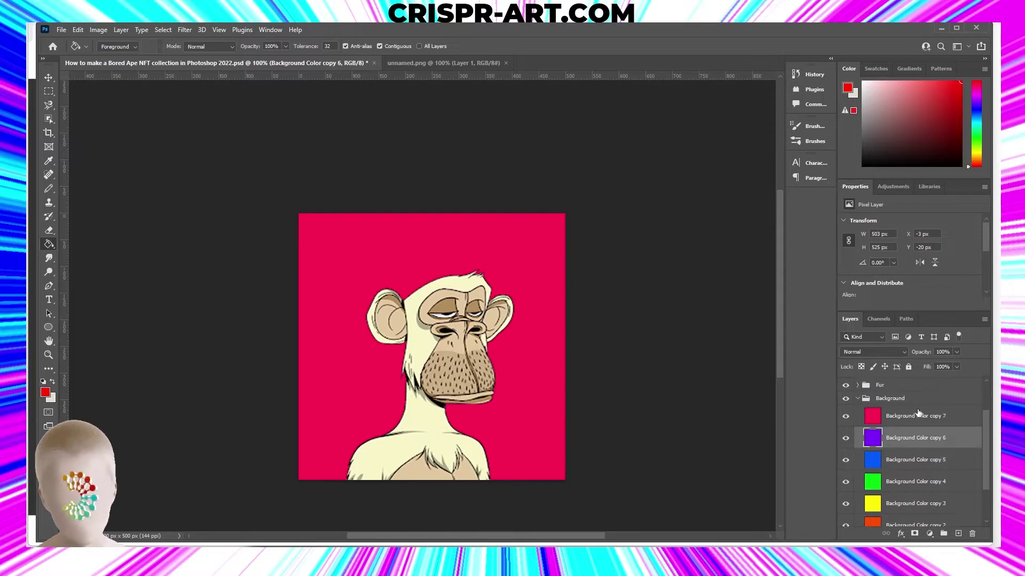
left_click(918, 415)
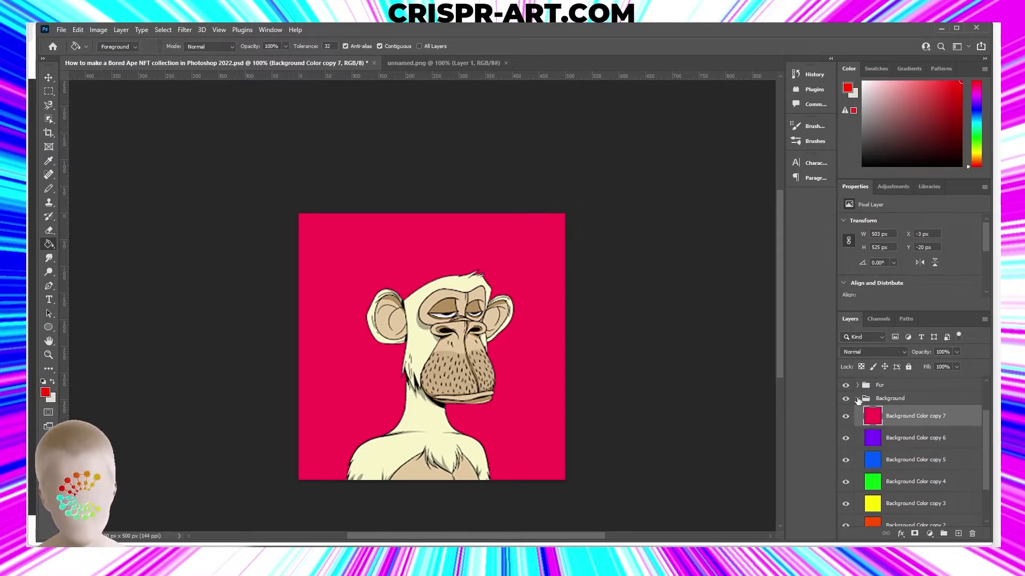
Clear the calculator, enter 8, then put the calculator away.
key("alt+Tab")
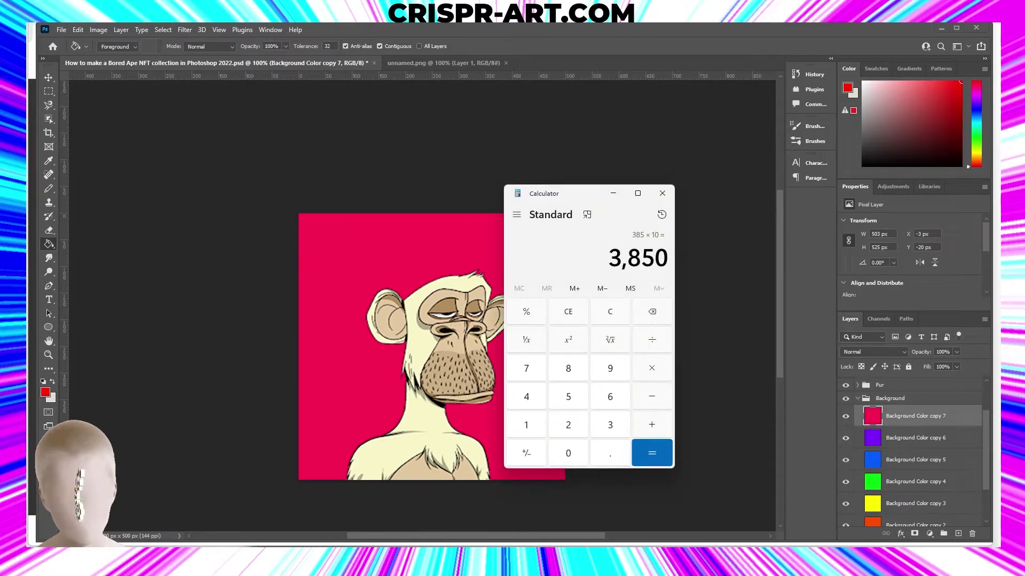
left_click(614, 315)
left_click(569, 369)
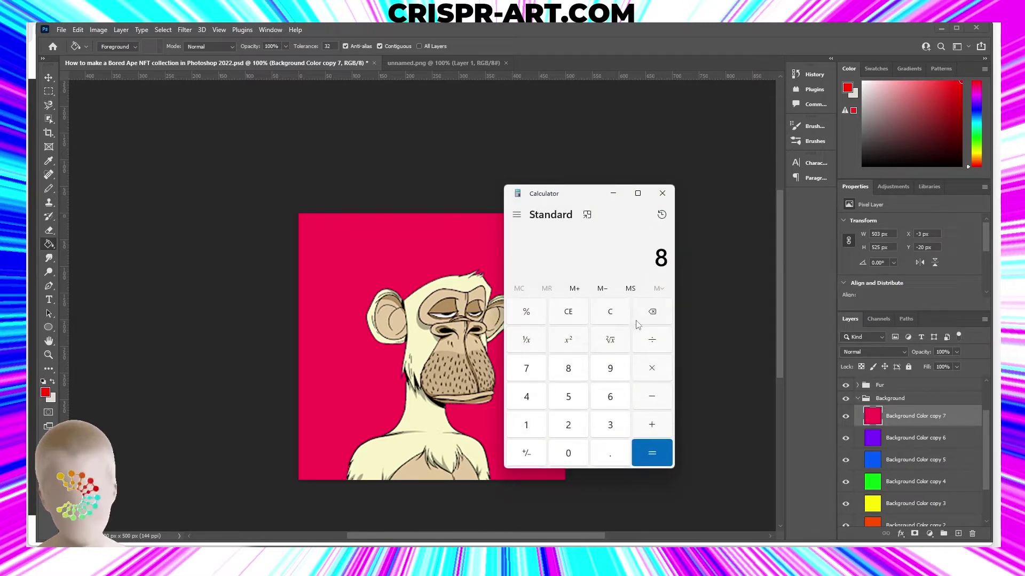
left_click(613, 193)
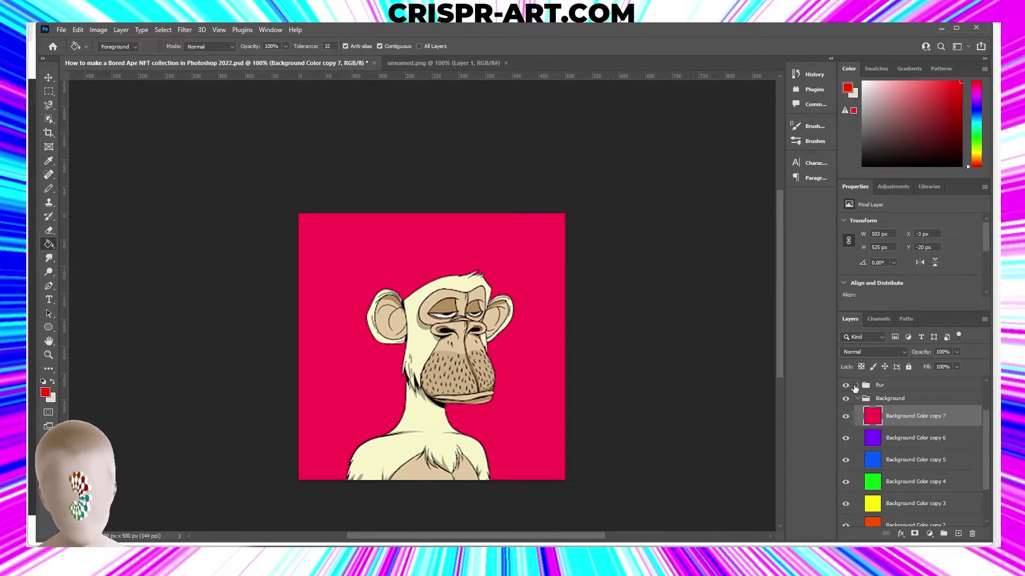
In the Fur group, hide Layer 9's white fur and show the golden Blank Ape fur.
left_click(857, 398)
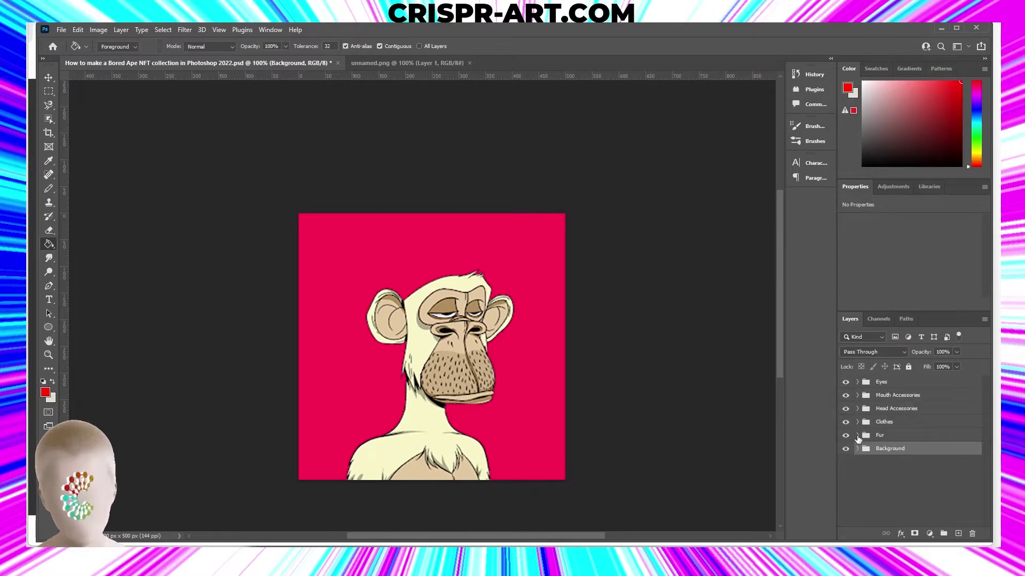
left_click(858, 435)
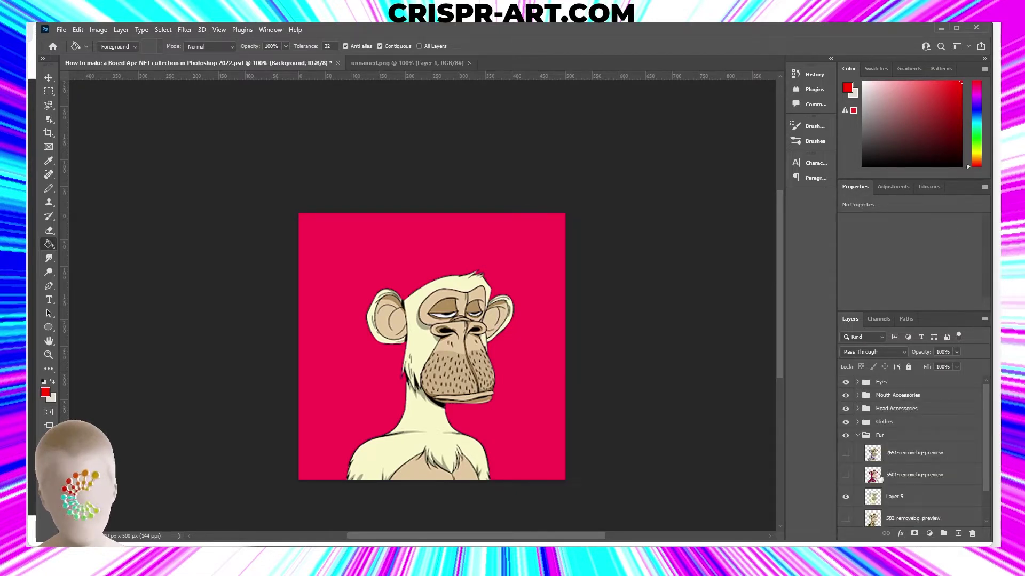
scroll(880, 475, "down", 2)
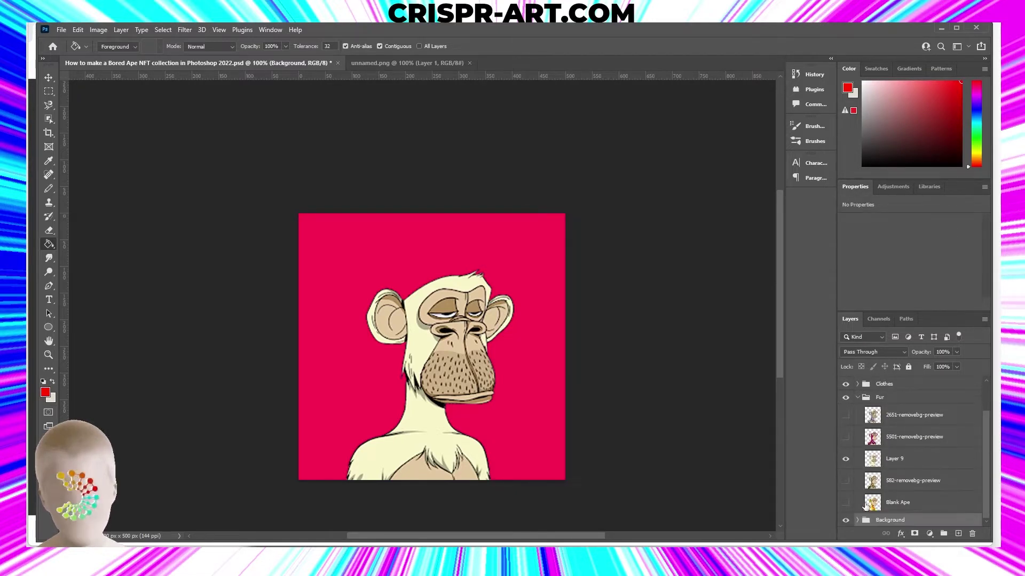
left_click(846, 460)
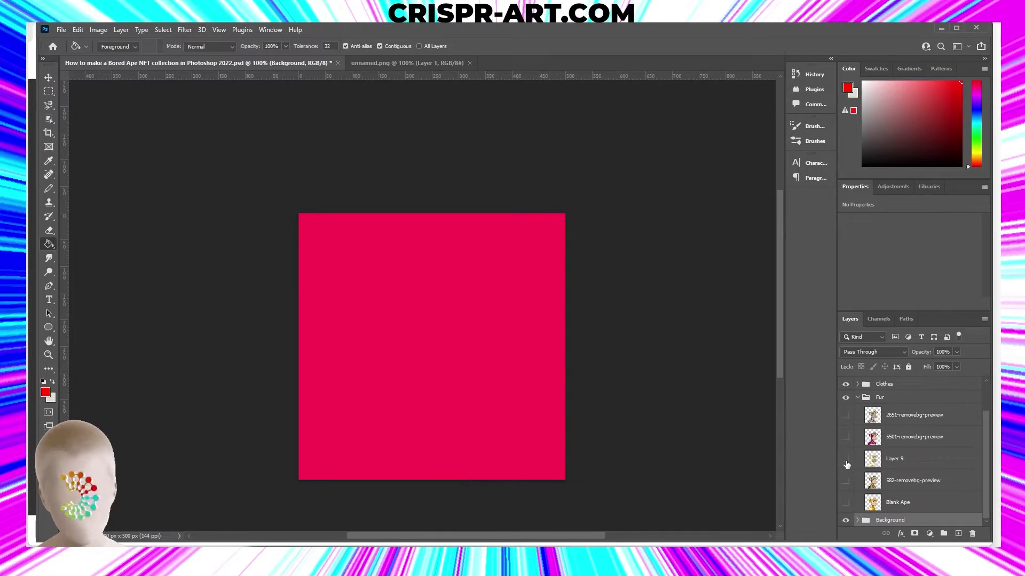
left_click(846, 503)
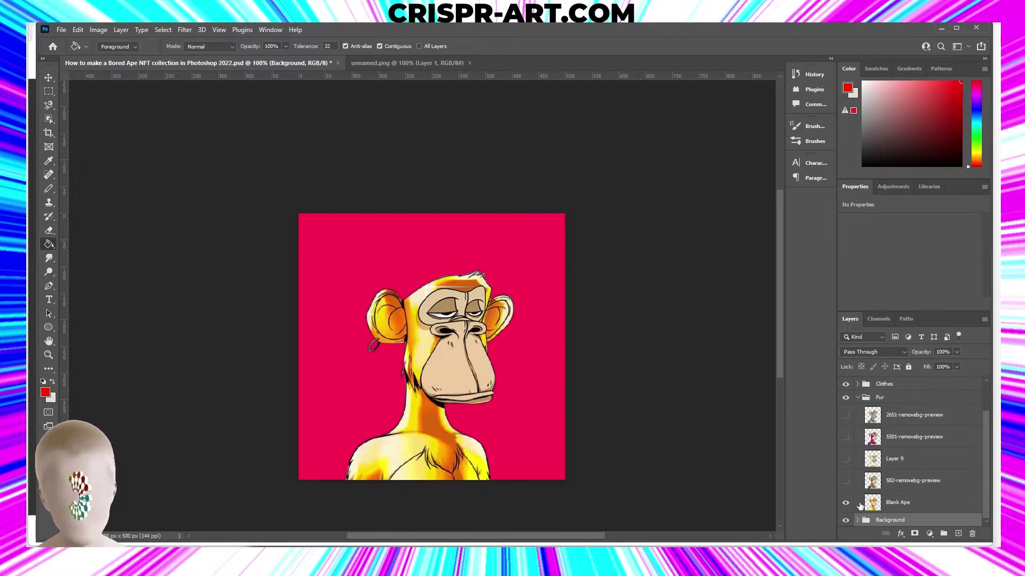
Collapse the Fur group, glance at the Background colour layers, and collapse Background again.
left_click(857, 398)
left_click(857, 449)
scroll(907, 427, "down", 5)
scroll(913, 411, "up", 1)
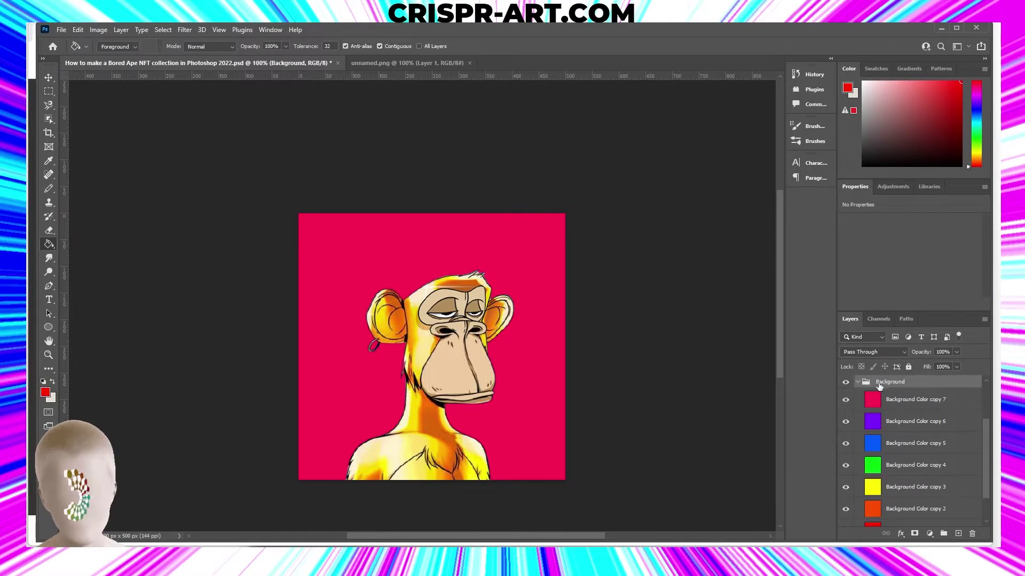
left_click(858, 382)
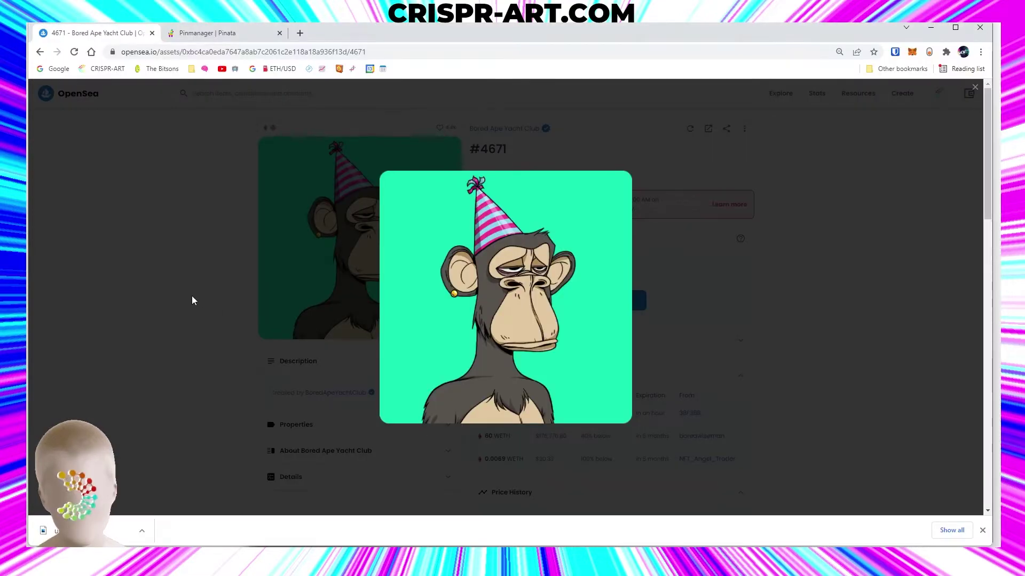
On OpenSea, close the enlarged #4671 image and expand its Properties traits.
left_click(193, 300)
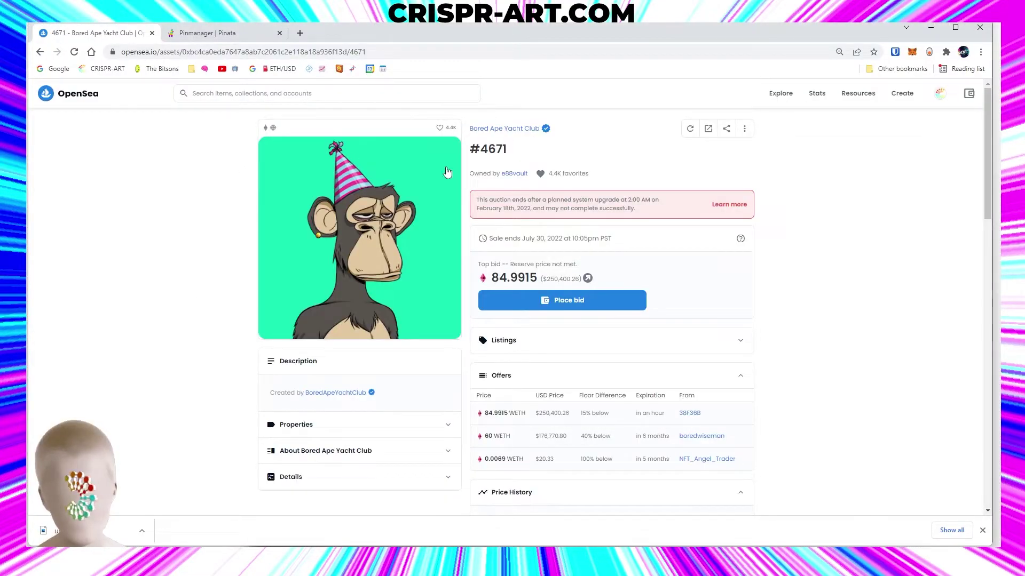
left_click(40, 52)
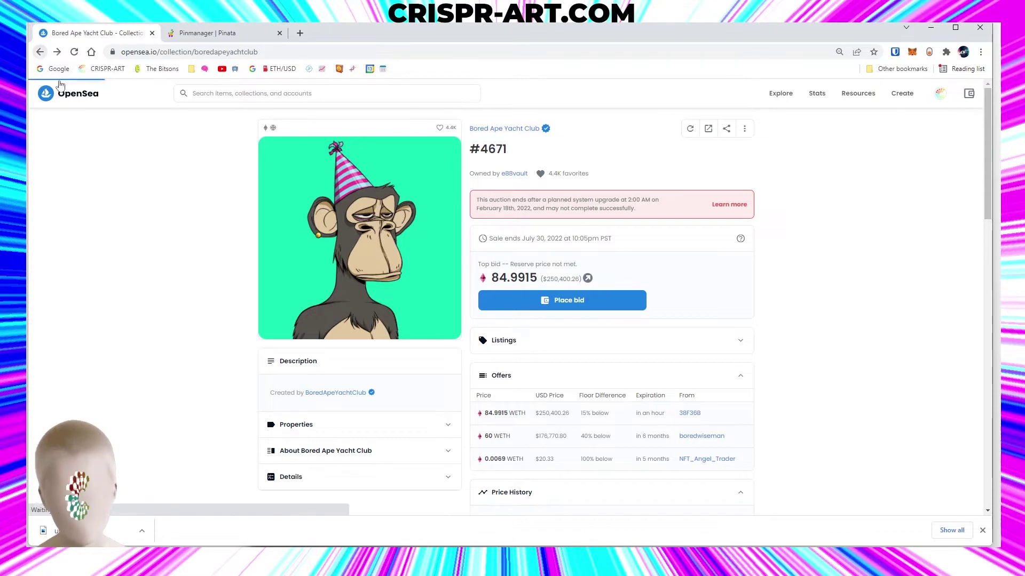
left_click(58, 52)
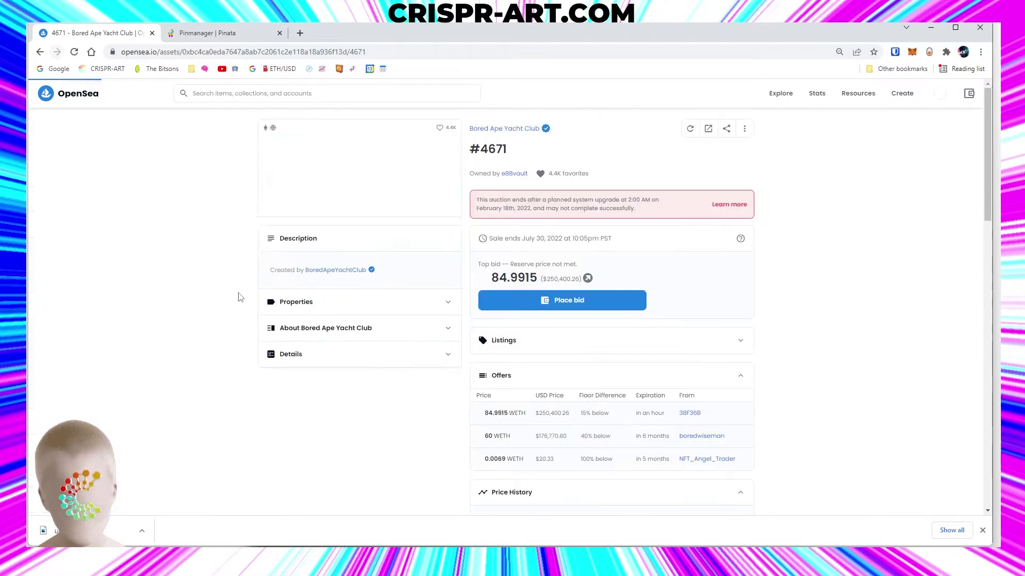
left_click(448, 426)
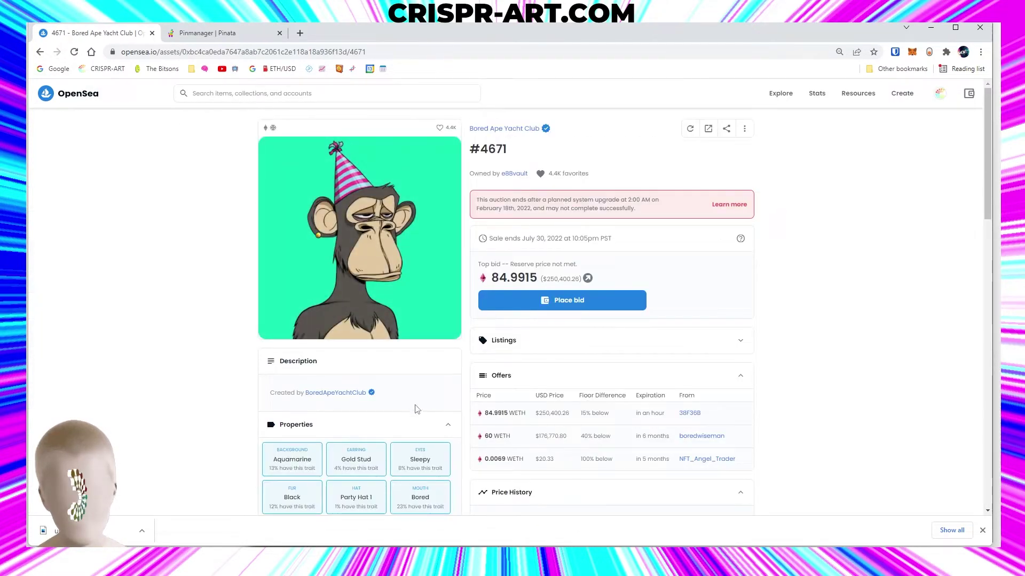
scroll(419, 410, "down", 3)
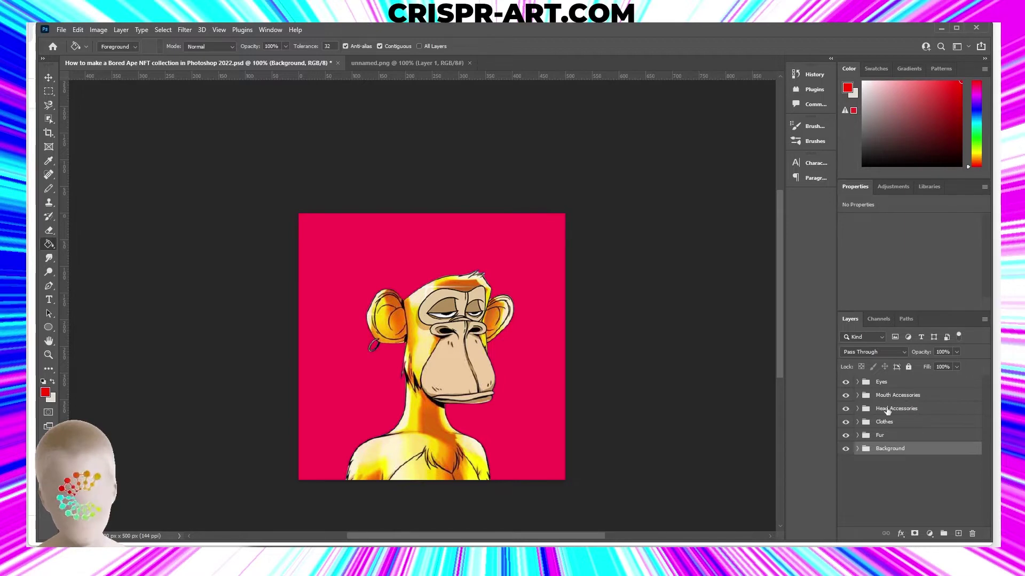
Back in Photoshop, expand the Background group to show its colour copies.
left_click(857, 449)
scroll(891, 422, "down", 3)
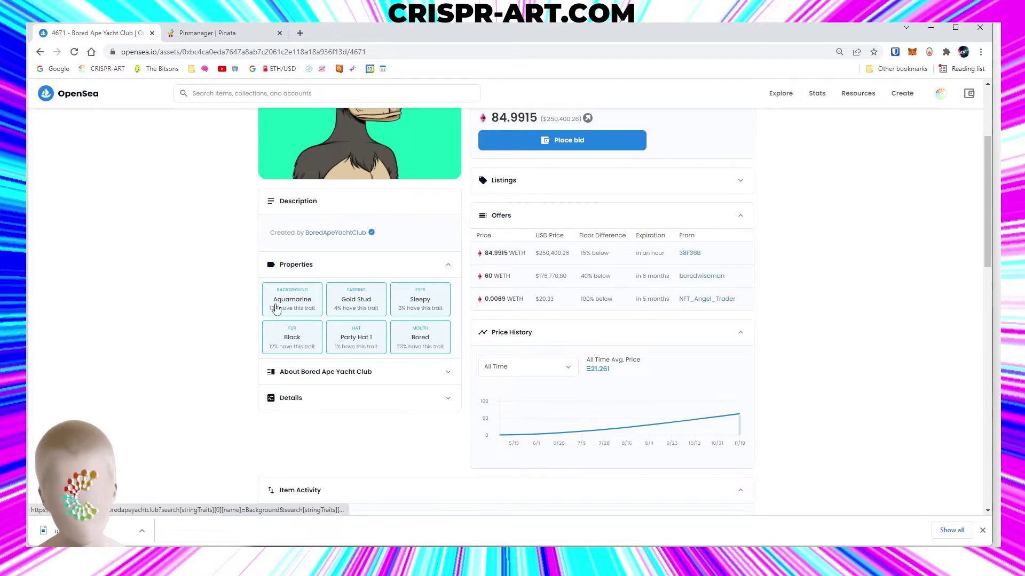
scroll(519, 347, "up", 1)
scroll(519, 347, "up", 2)
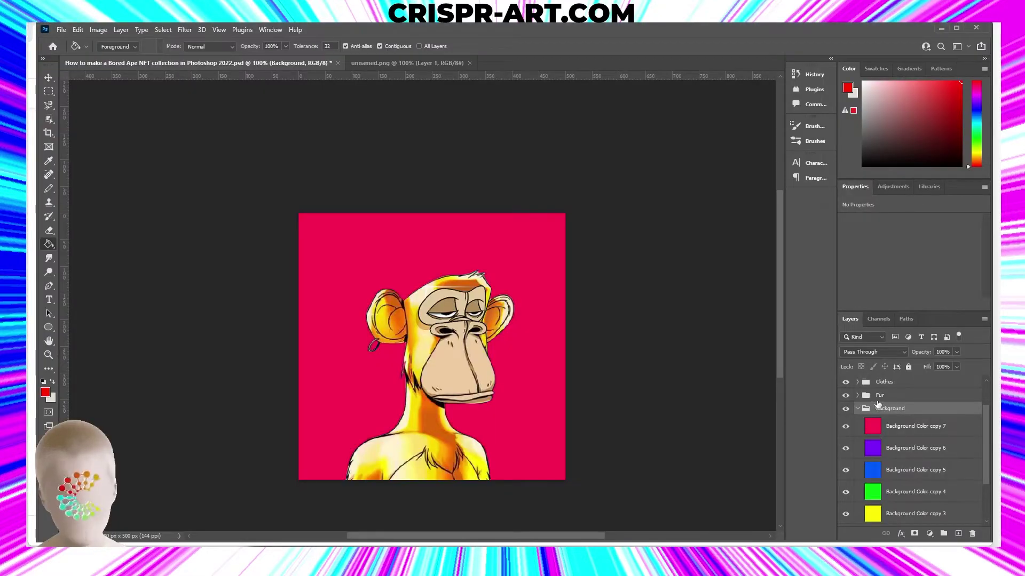
Rename the copies Pink, Purple, Blue, Green, Yellow, Orange, Red and Light Blue.
double_click(902, 427)
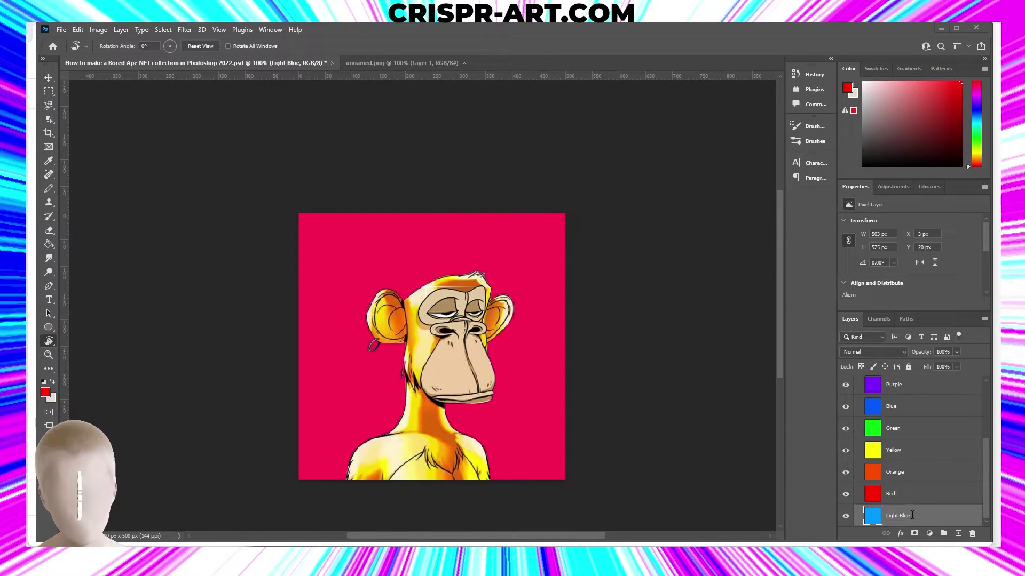
scroll(907, 514, "up", 2)
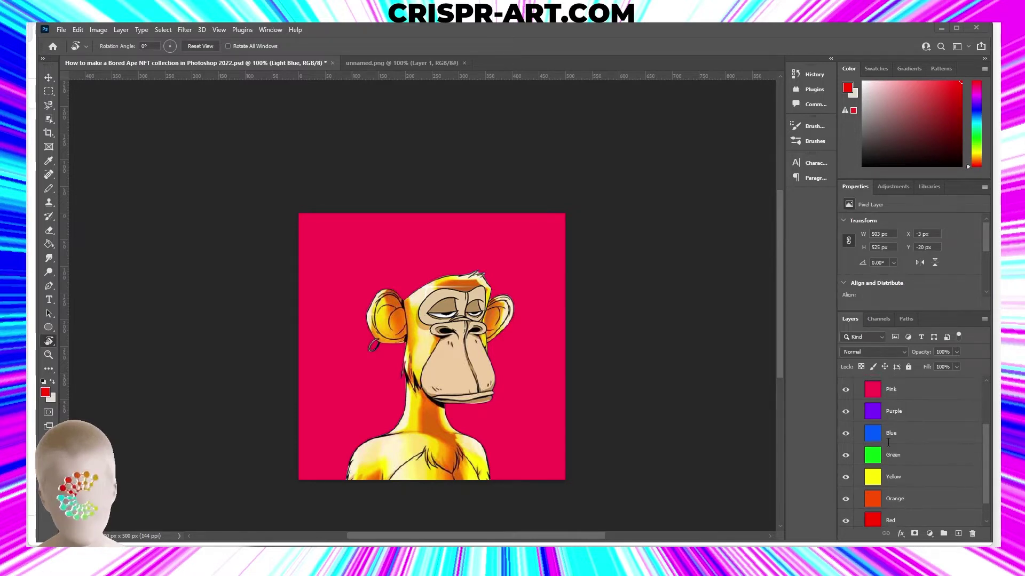
scroll(896, 427, "up", 2)
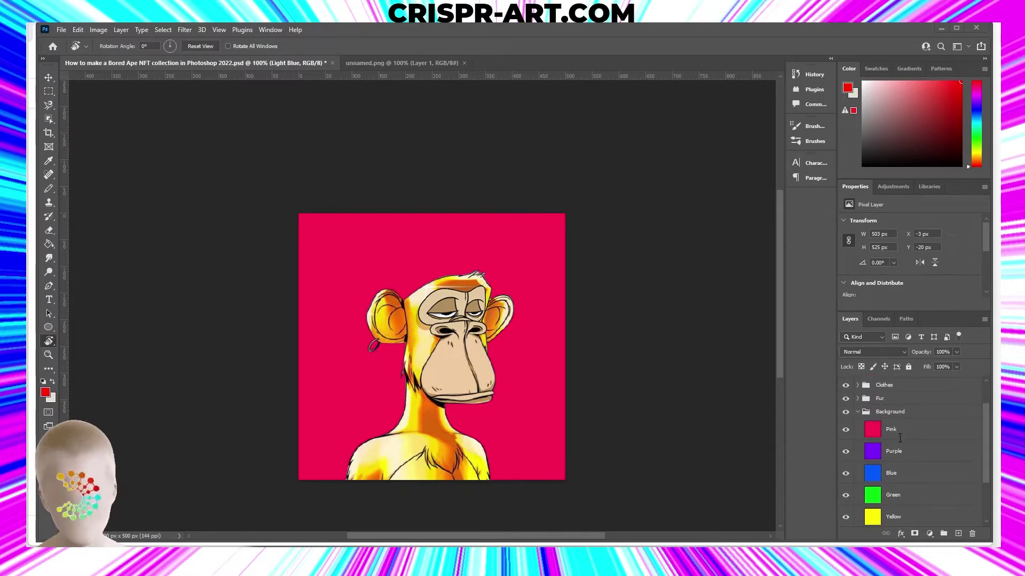
Hide the Pink, Purple, Blue, Green, Yellow, Orange and Red layers, leaving Light Blue visible.
left_click(858, 413)
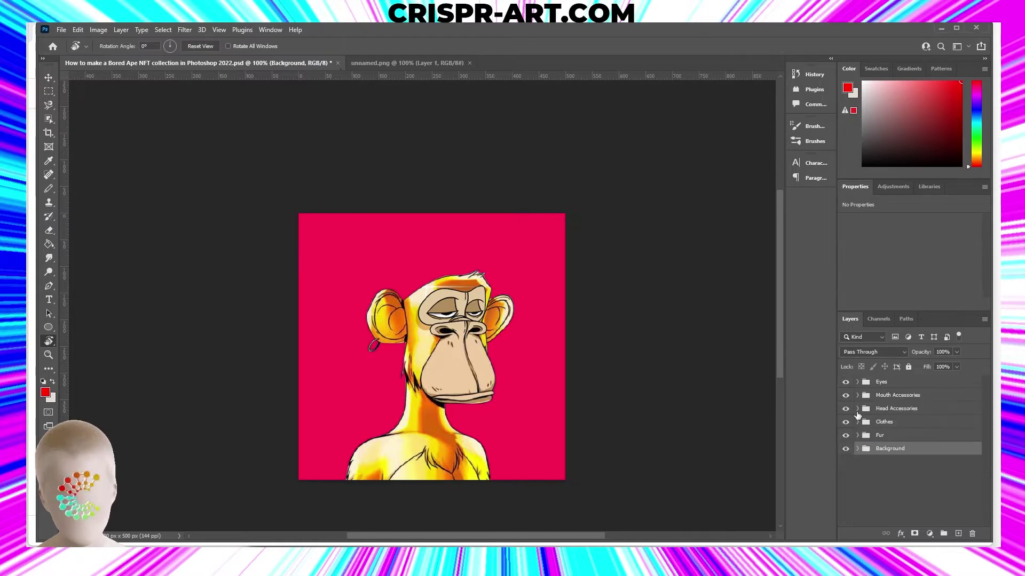
left_click(858, 449)
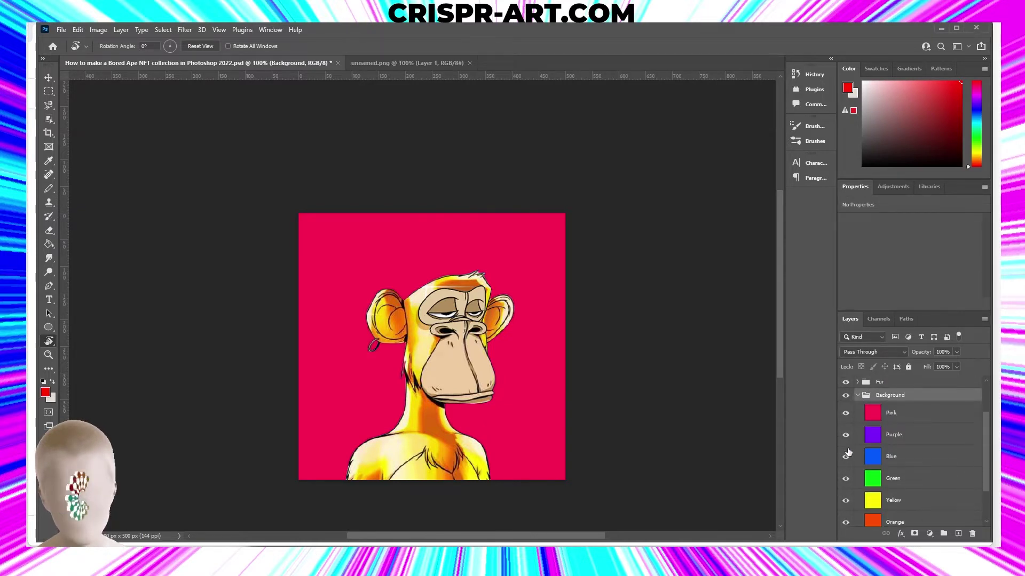
left_click(846, 413)
left_click(845, 435)
left_click(846, 457)
left_click(846, 479)
left_click(845, 501)
scroll(846, 507, "down", 2)
left_click(845, 472)
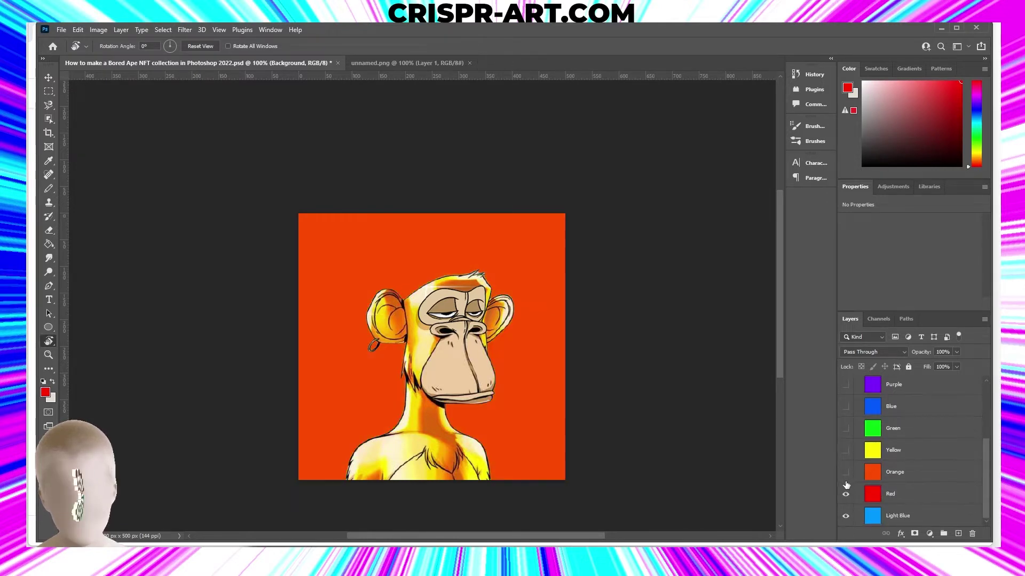
left_click(845, 494)
scroll(854, 443, "up", 3)
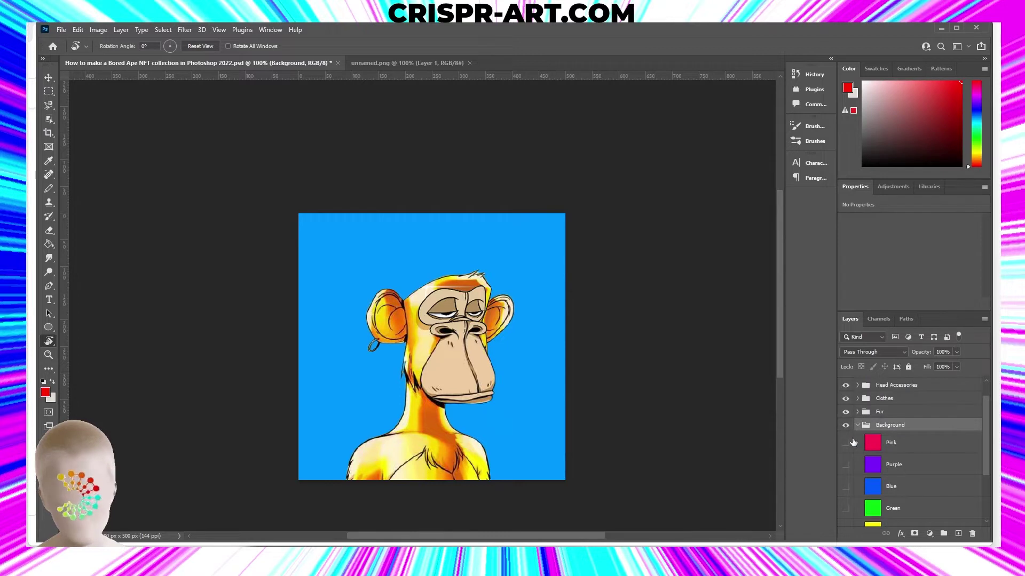
left_click(857, 425)
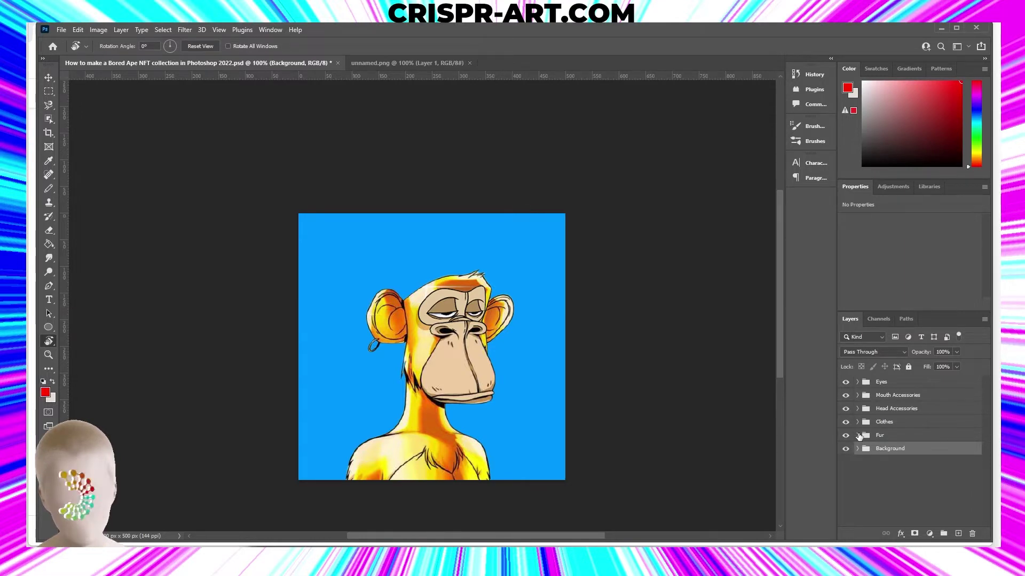
Select Blank Ape, preview the leopard, white, eyed and rainbow fur layers, then hide them.
left_click(857, 436)
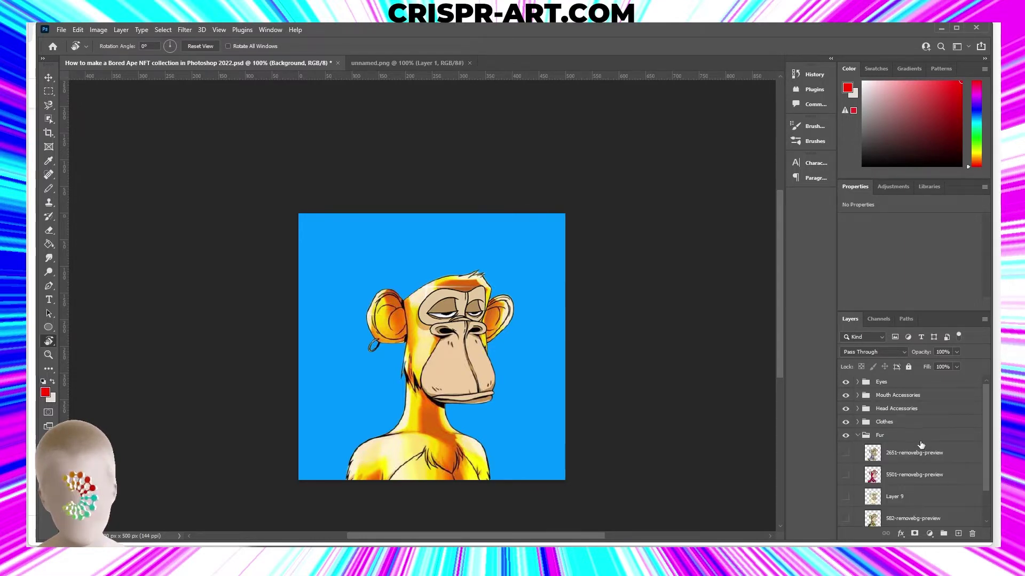
scroll(922, 448, "down", 2)
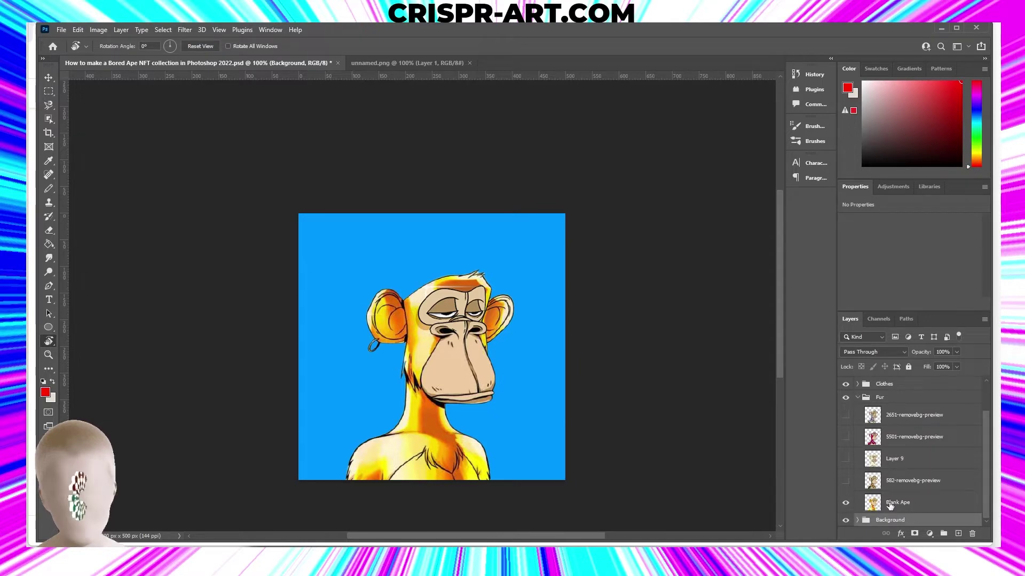
left_click(907, 505)
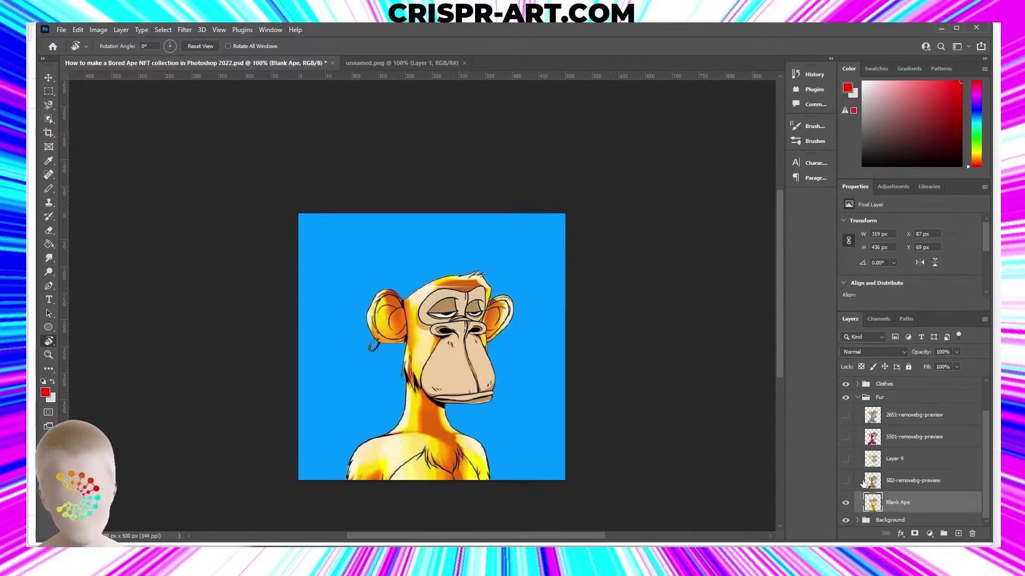
left_click(846, 481)
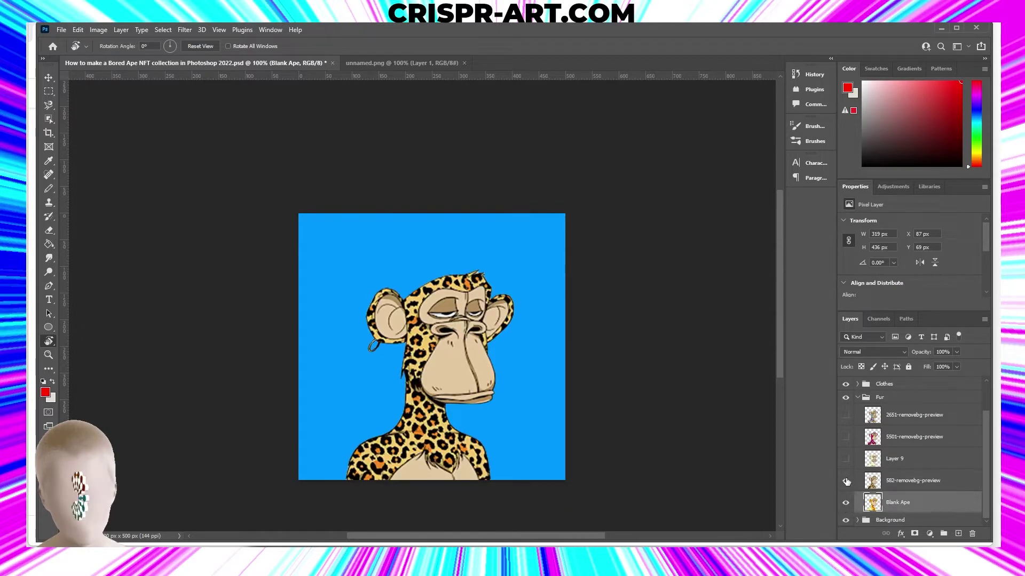
left_click(846, 459)
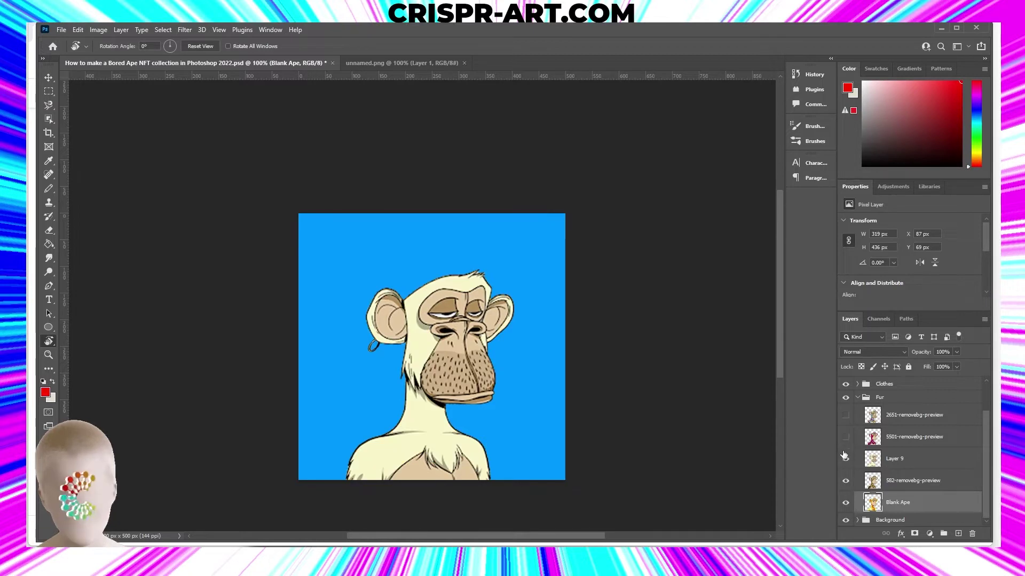
left_click(846, 438)
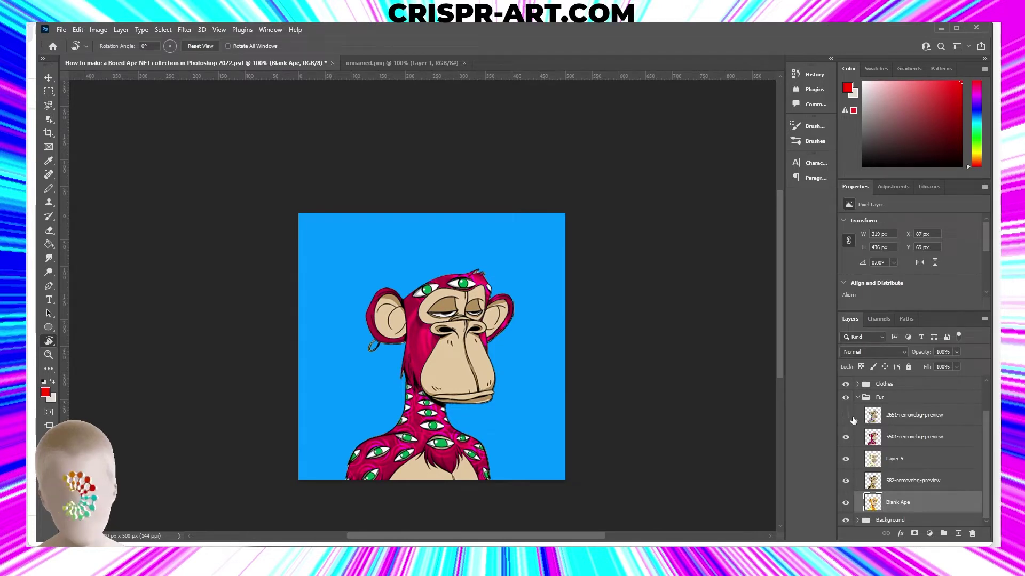
left_click(845, 415)
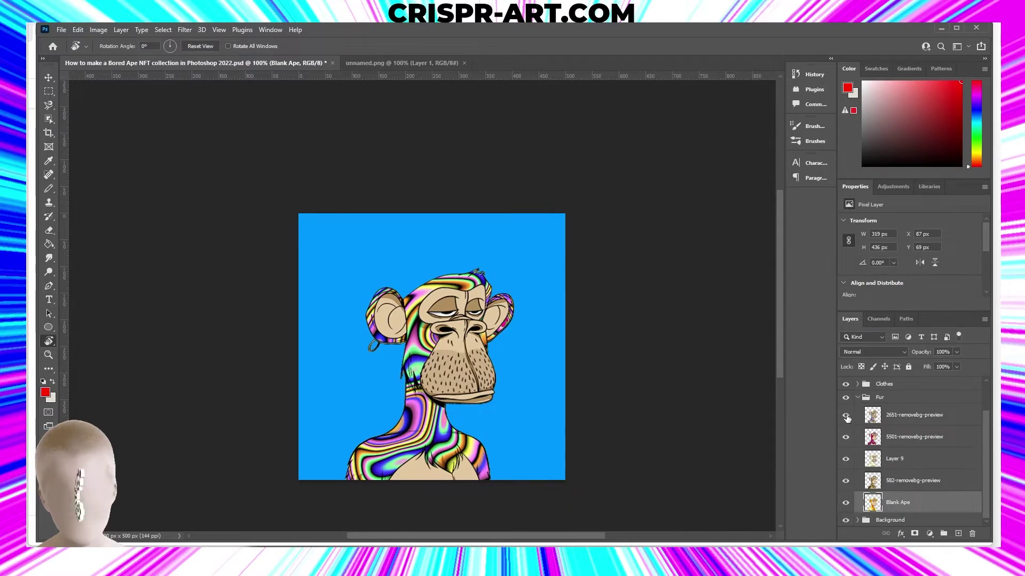
left_click_drag(846, 417, 845, 481)
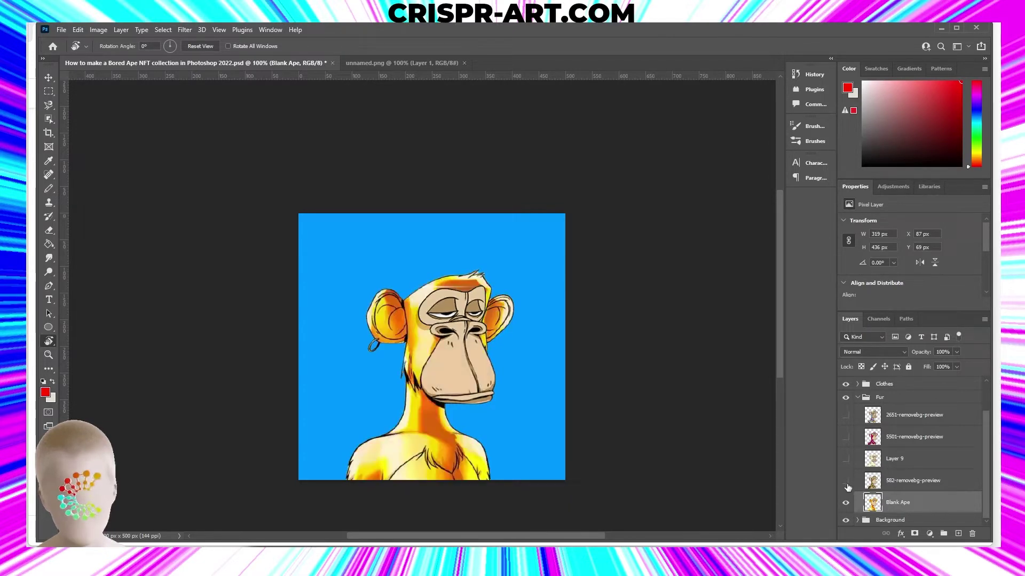
Rename the Blank Ape layer to Golden Ape, then hide it.
double_click(897, 503)
type("Golde")
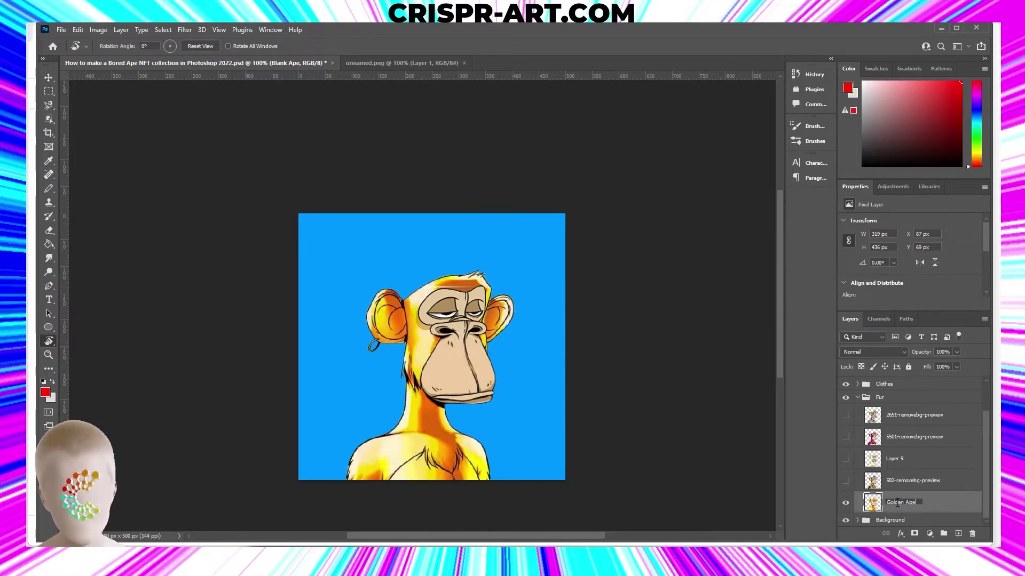
key("Return")
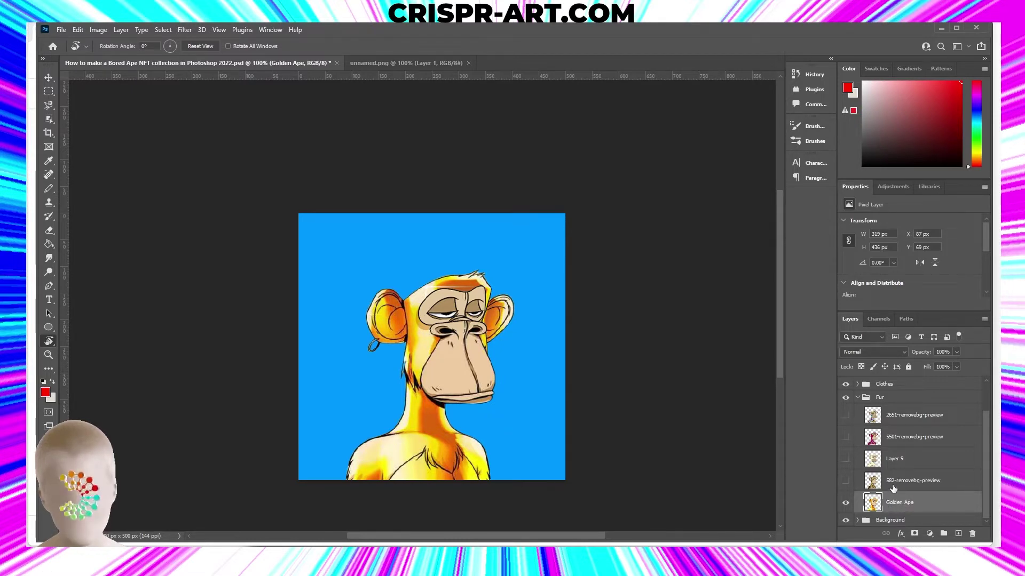
left_click(845, 502)
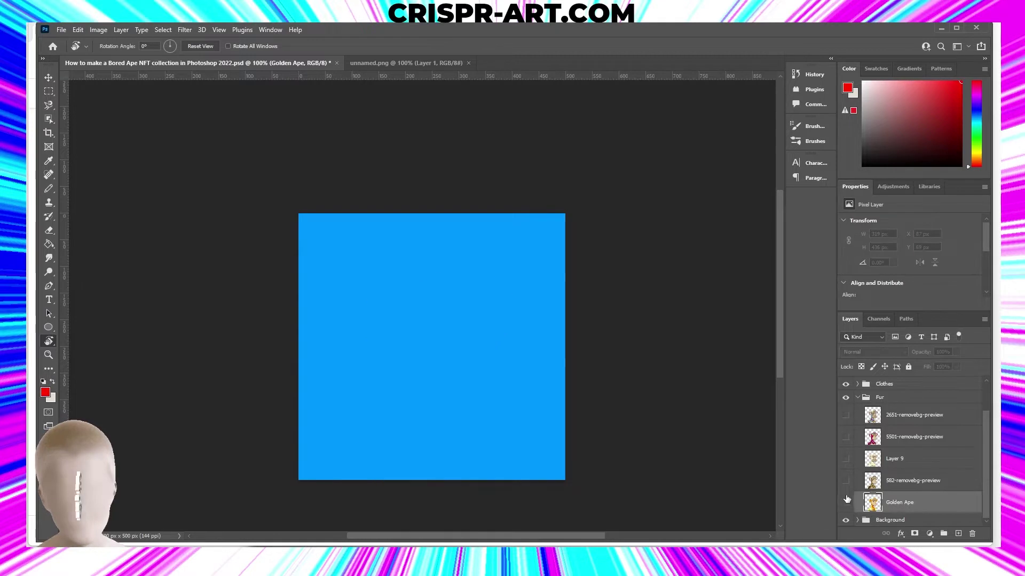
Show the leopard-fur 582-removebg-preview layer and rename it Cheetah Print.
left_click(846, 481)
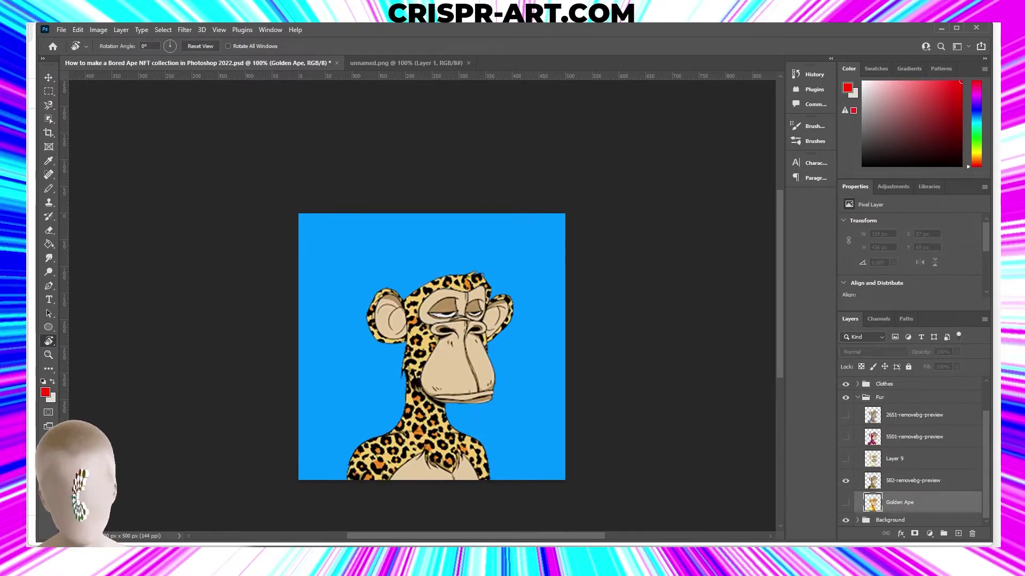
left_click(898, 481)
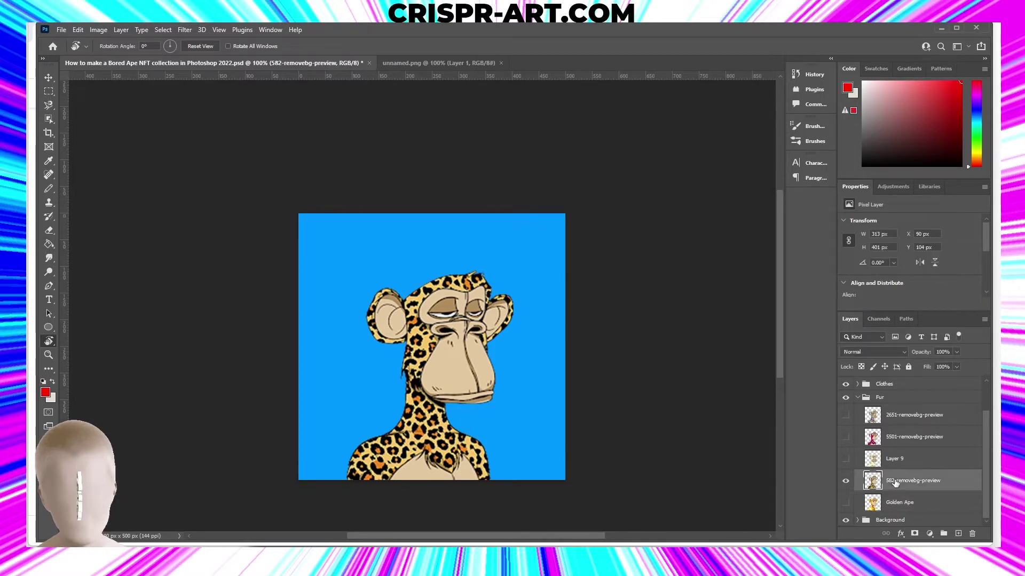
double_click(902, 481)
type("cheetah print")
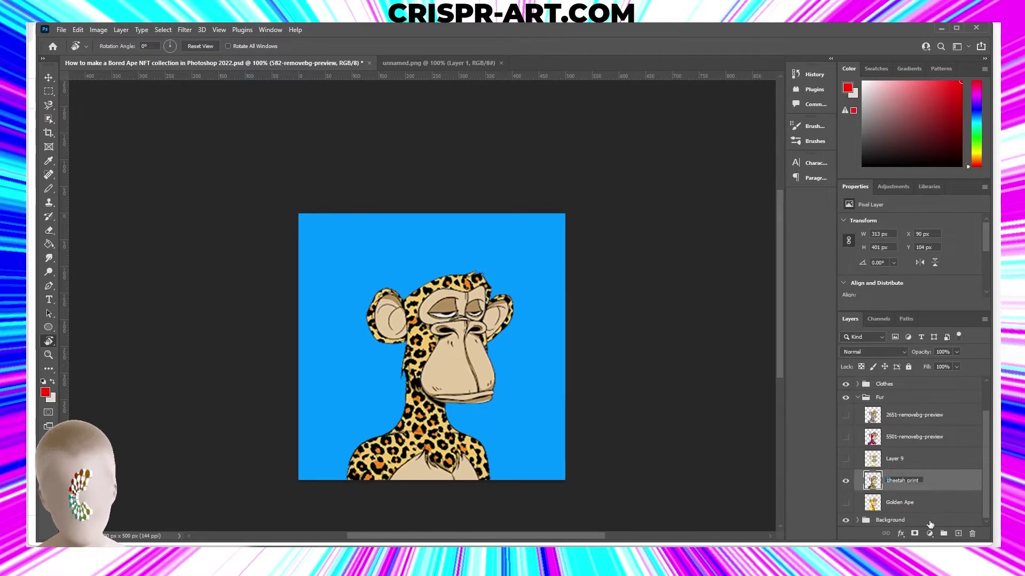
key("Home")
key("Delete")
type("C")
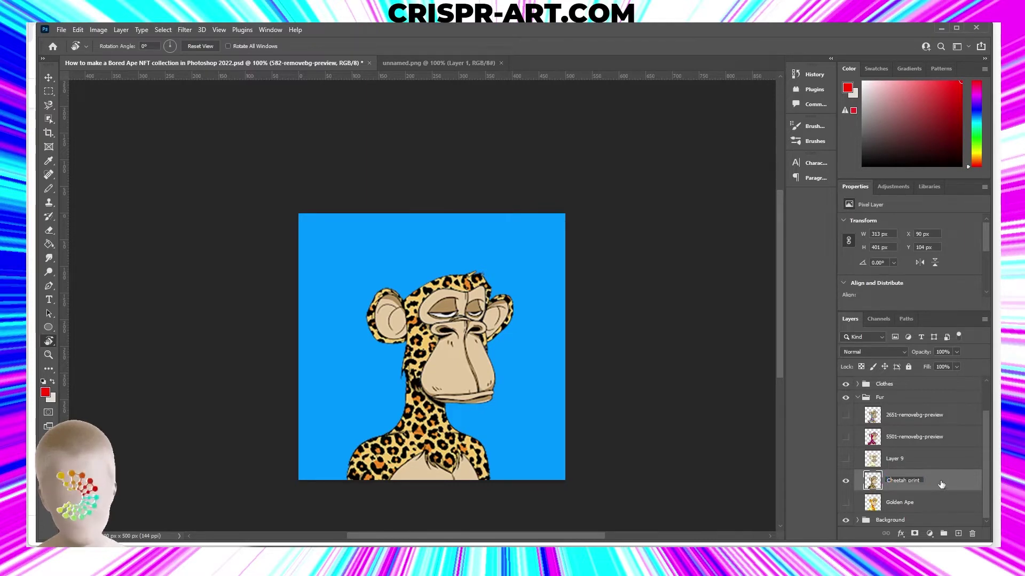
left_click_drag(908, 481, 924, 482)
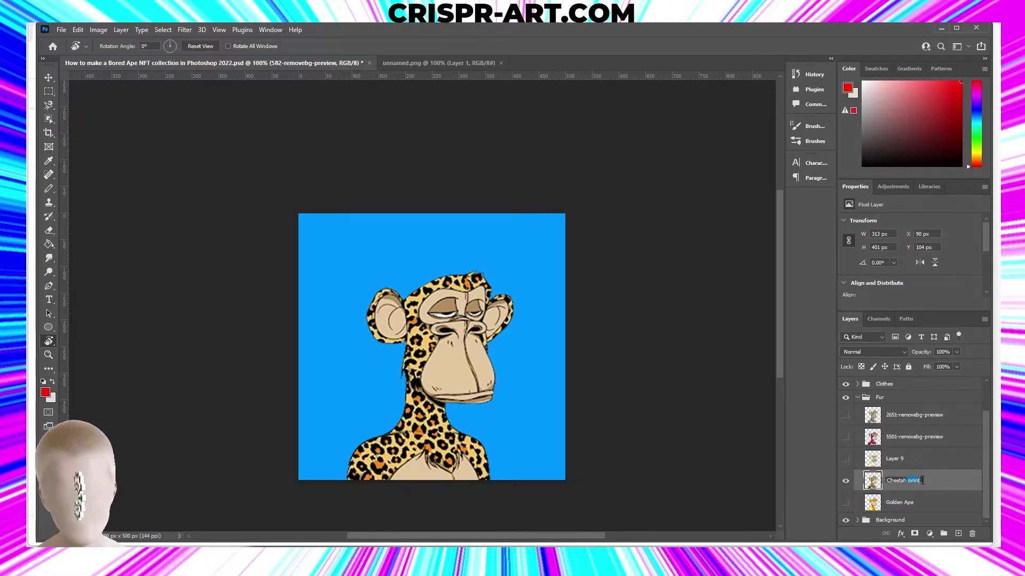
key("BackSpace")
type("Print")
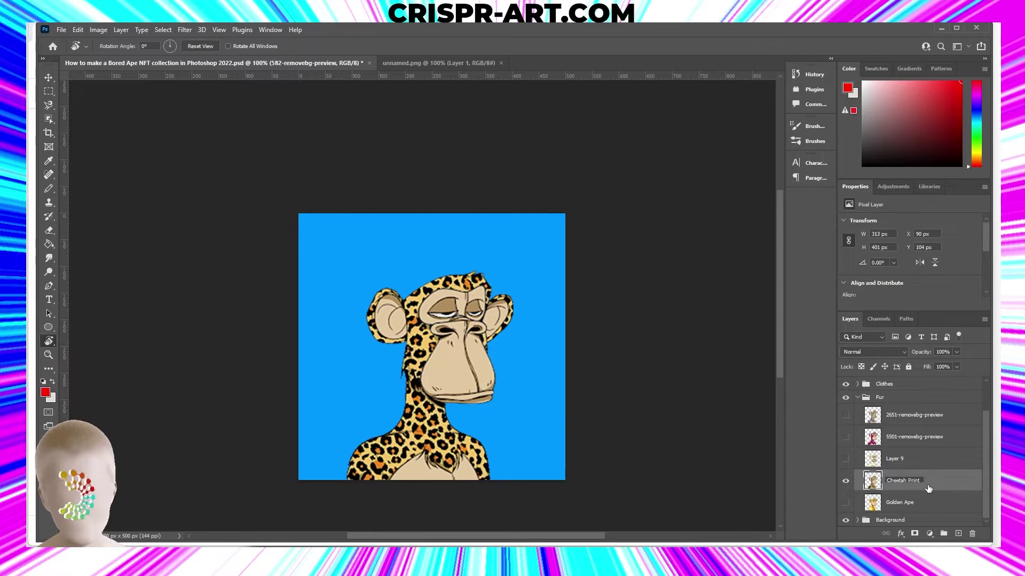
key("Return")
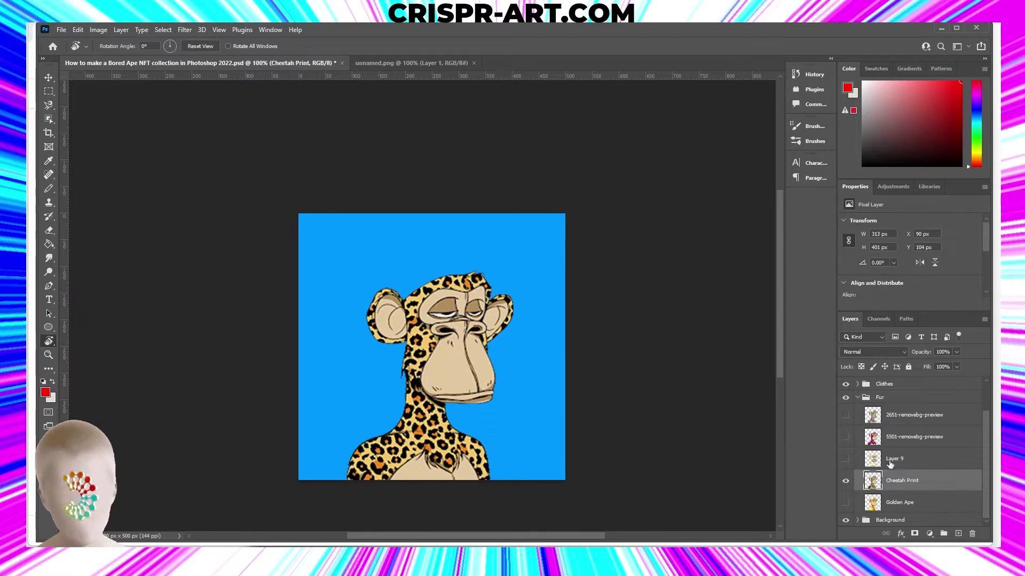
Hide Cheetah Print, show the white-fur Layer 9 and rename it White.
left_click(846, 481)
left_click(846, 458)
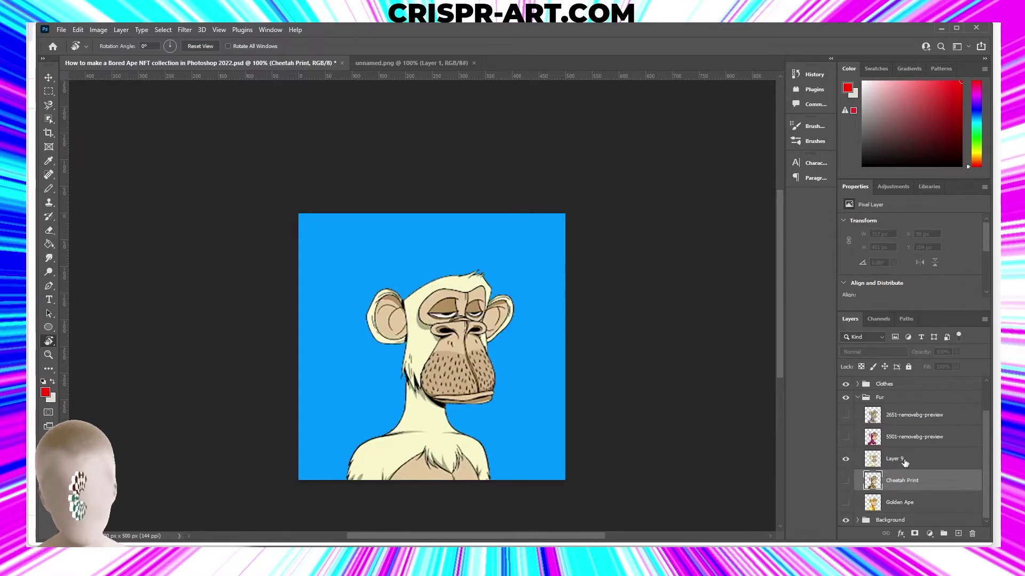
left_click(900, 462)
double_click(896, 465)
type("White F")
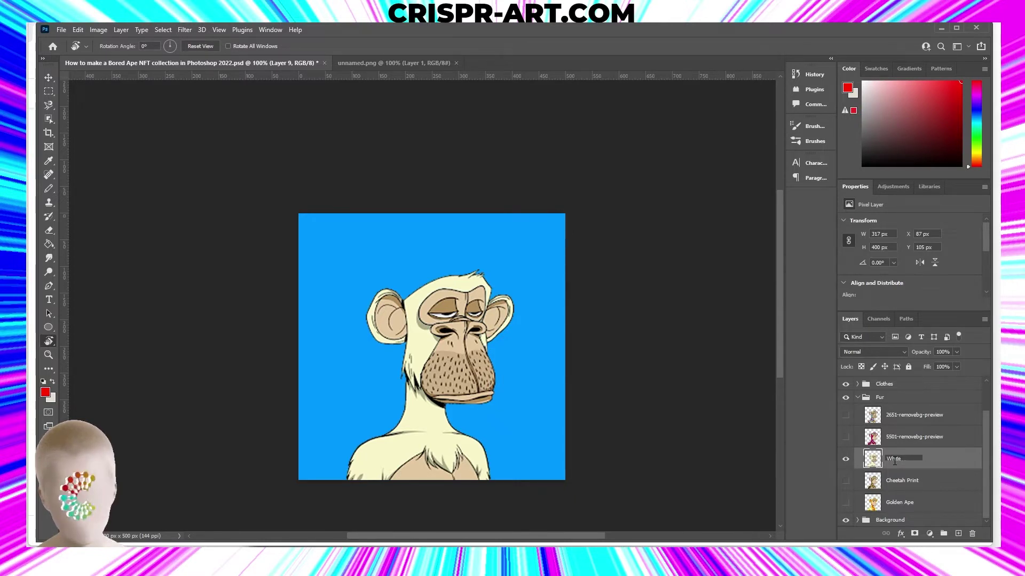
left_click(914, 506)
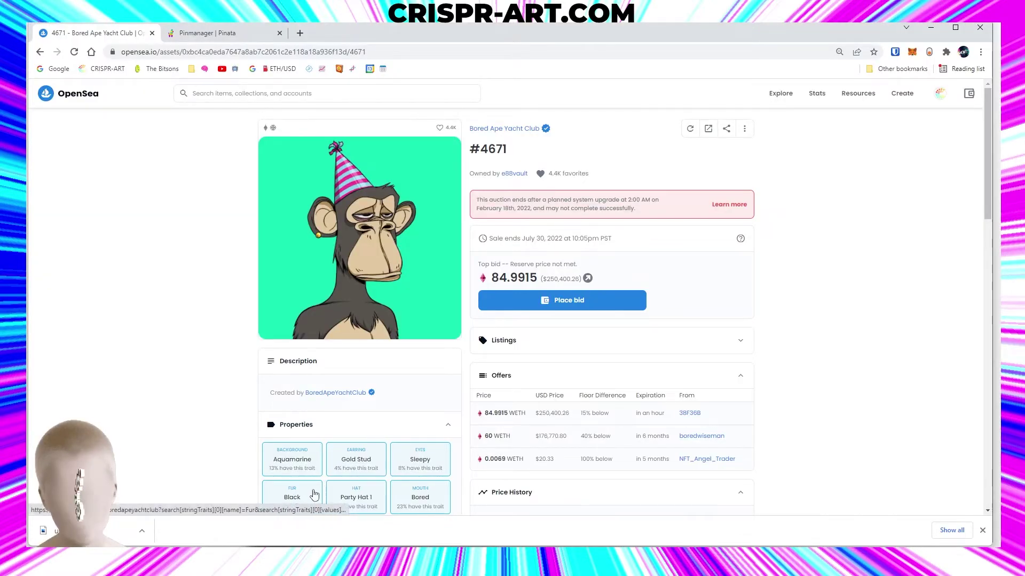
scroll(297, 482, "down", 2)
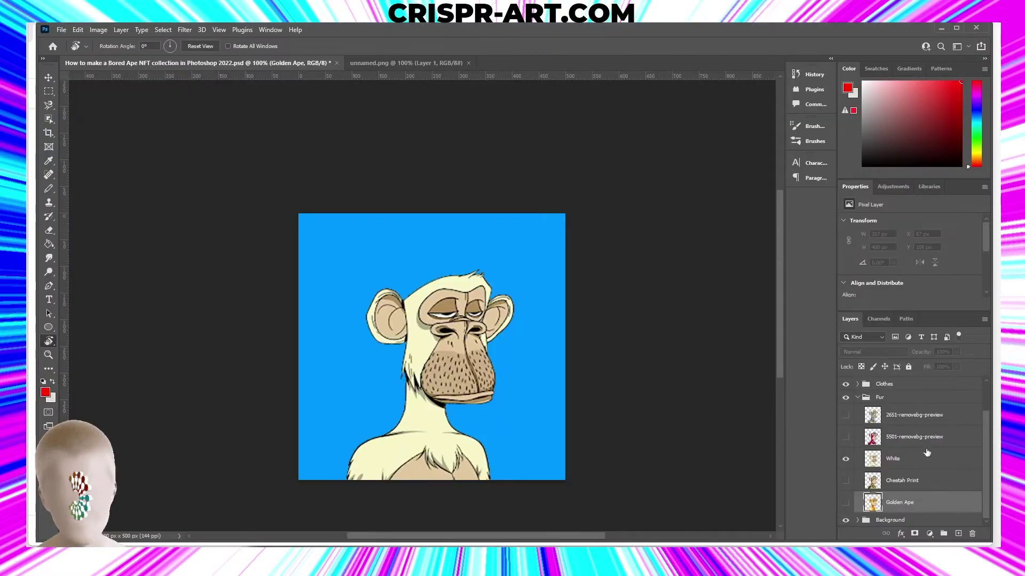
Shorten the layer names Golden Ape to Golden and Cheetah Print to Cheetah.
double_click(907, 507)
key("BackSpace")
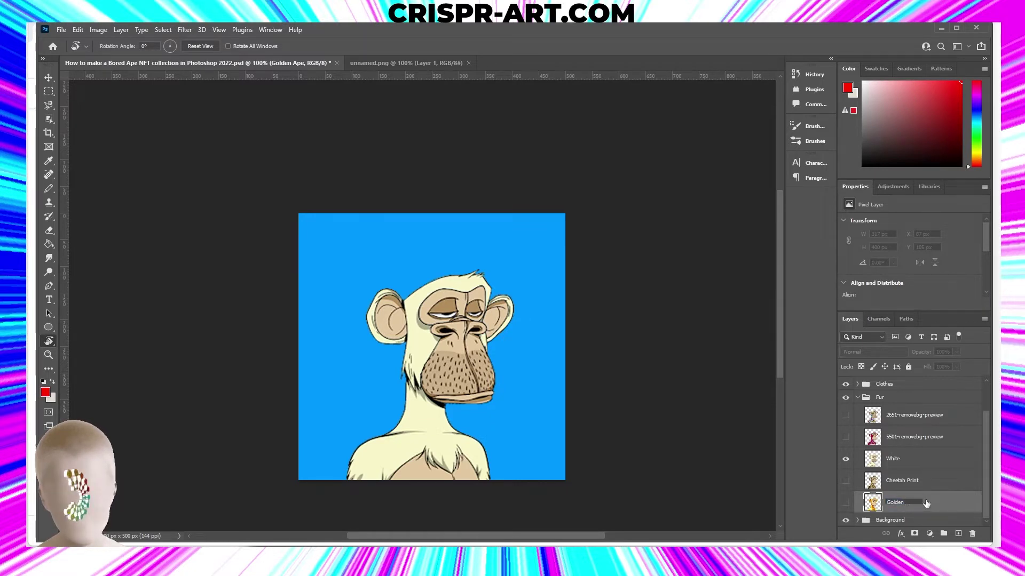
key("Return")
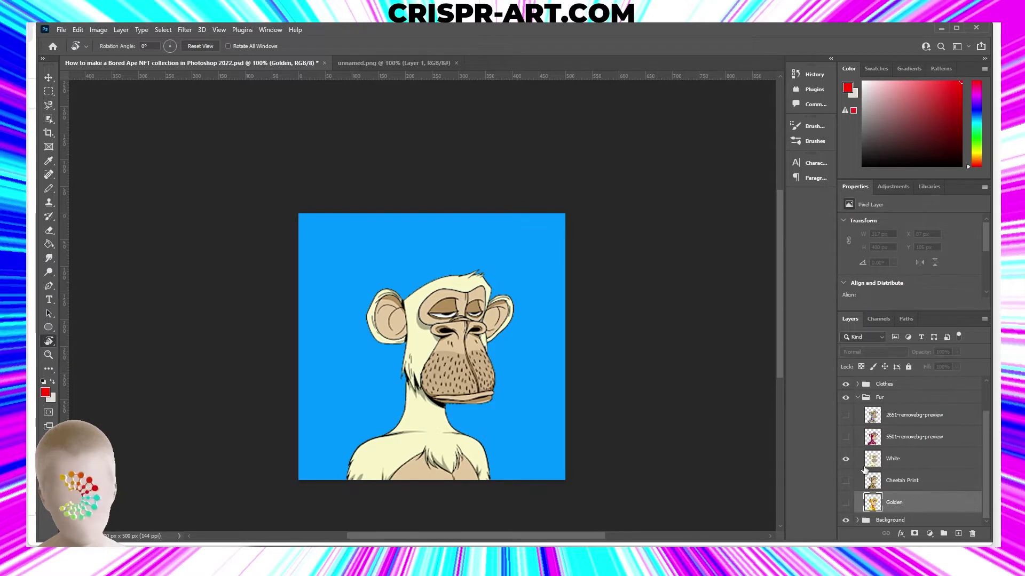
left_click(916, 485)
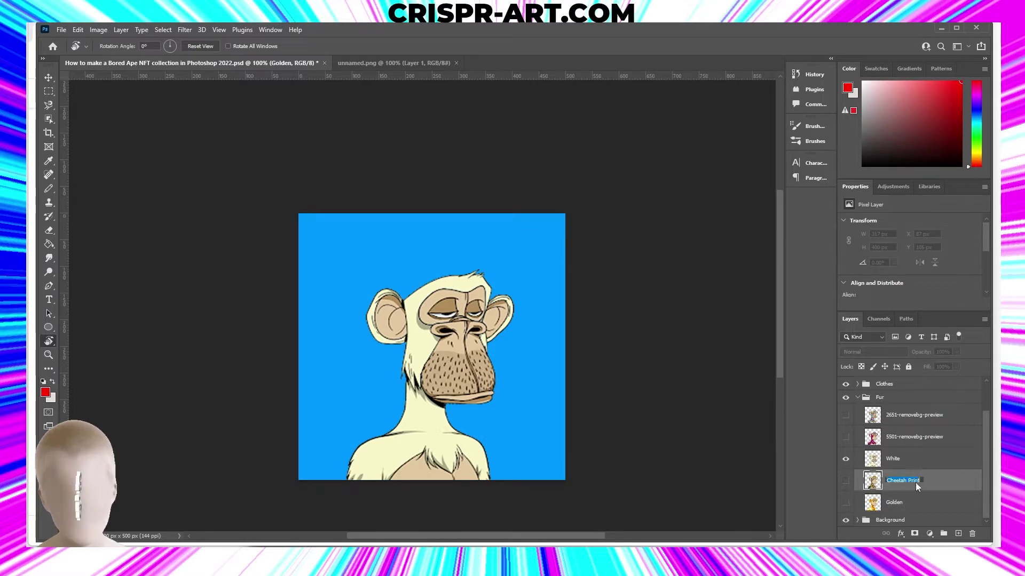
double_click(914, 481)
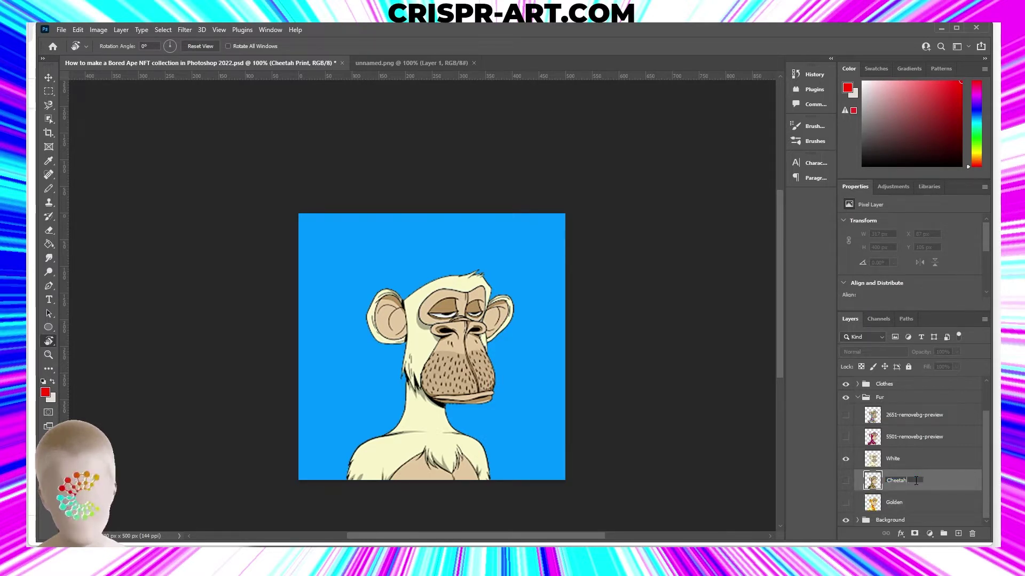
left_click(856, 464)
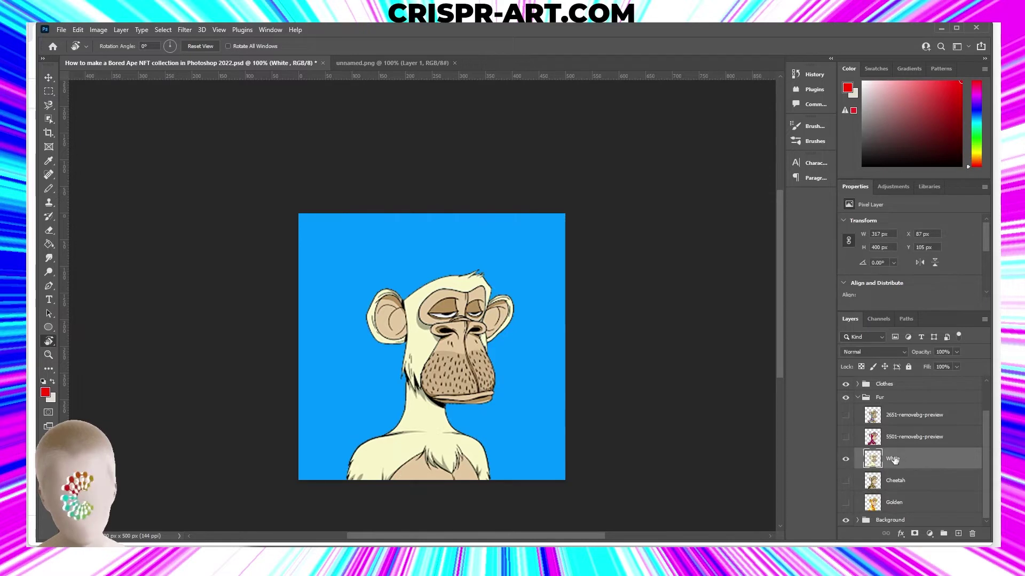
Hide White, show the 5501-removebg-preview layer and rename it DMT.
left_click(845, 460)
left_click(846, 437)
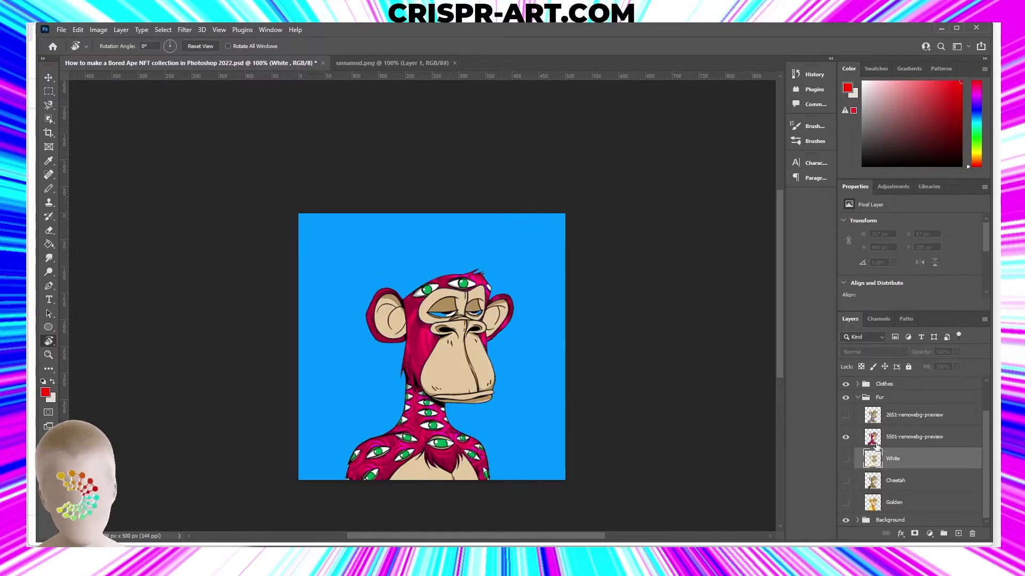
double_click(916, 439)
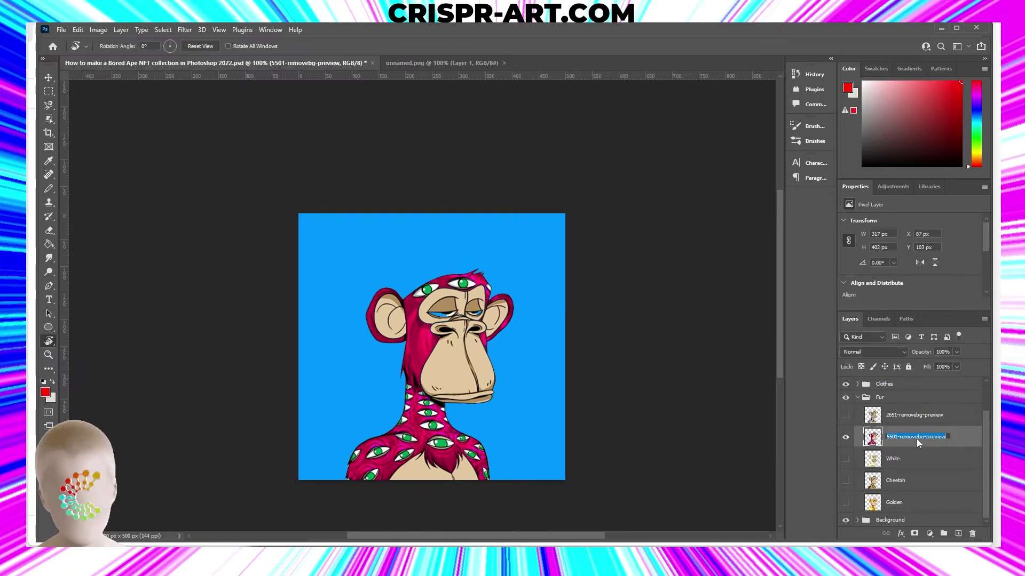
key("BackSpace")
key("BackSpace")
key("BackSpace")
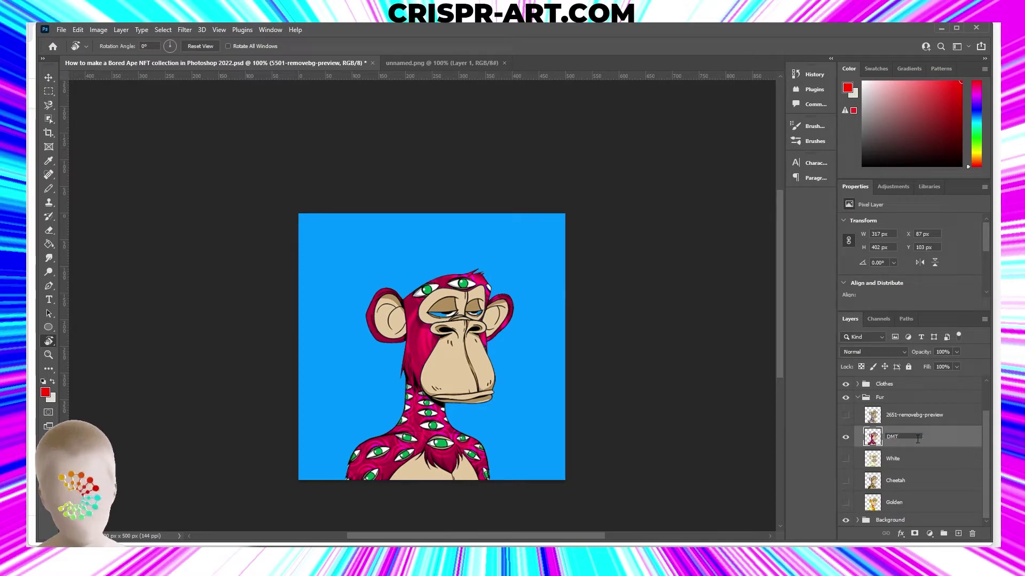
left_click(907, 419)
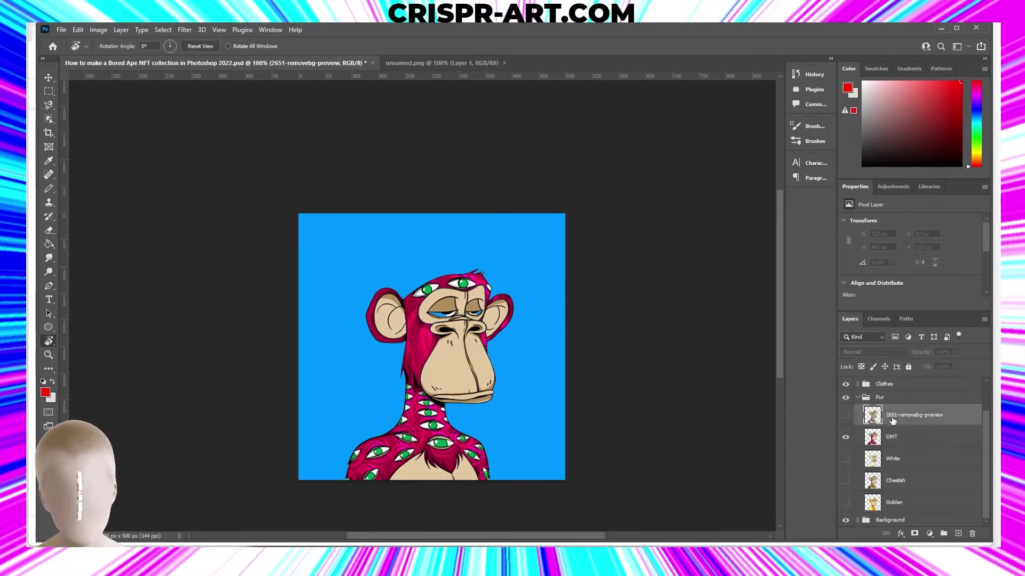
Rename the rainbow 2651-removebg-preview layer Trippy, leaving only Golden visible.
left_click(846, 437)
left_click(846, 415)
double_click(898, 414)
type("Trippy")
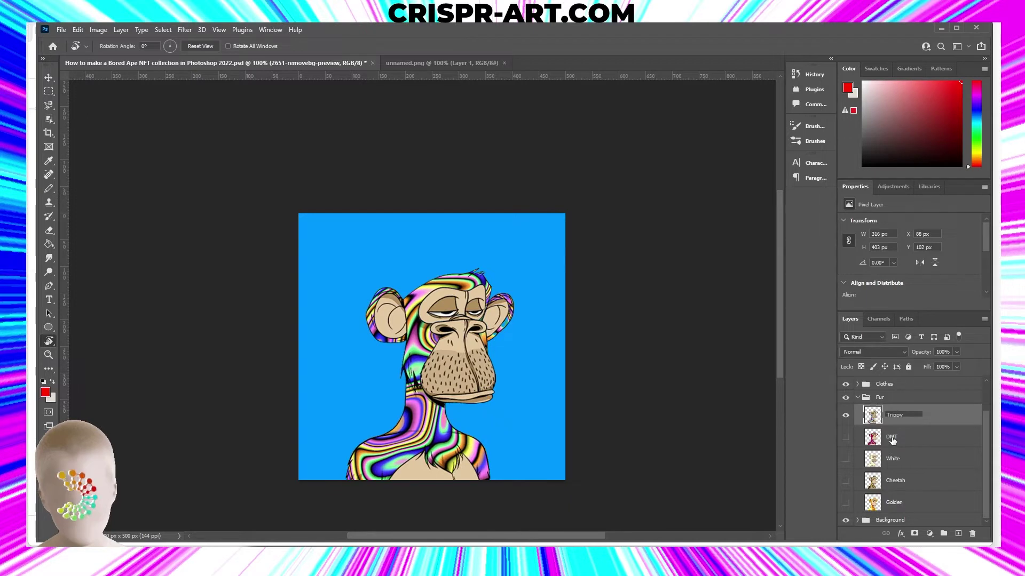
left_click(846, 415)
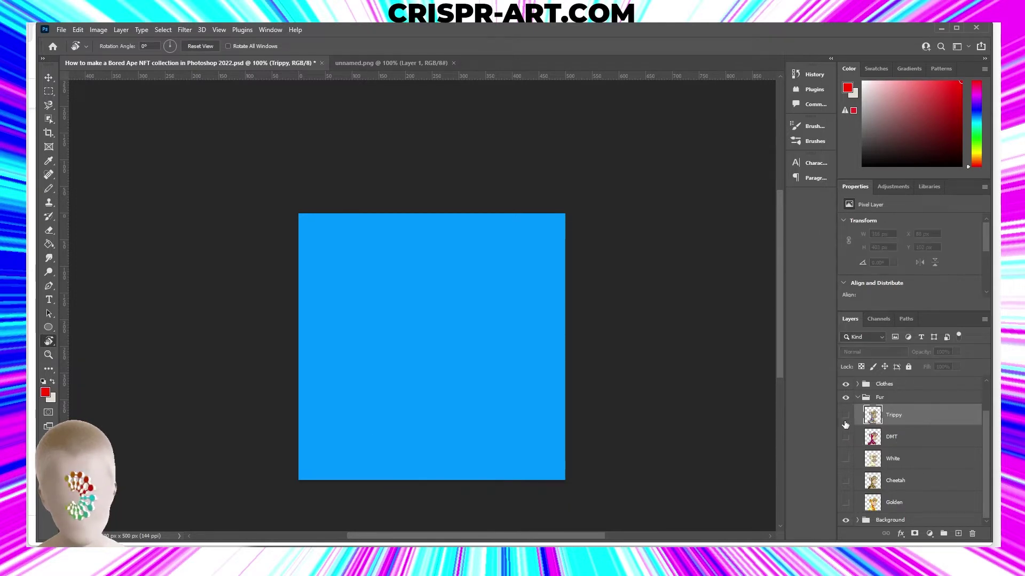
left_click(846, 503)
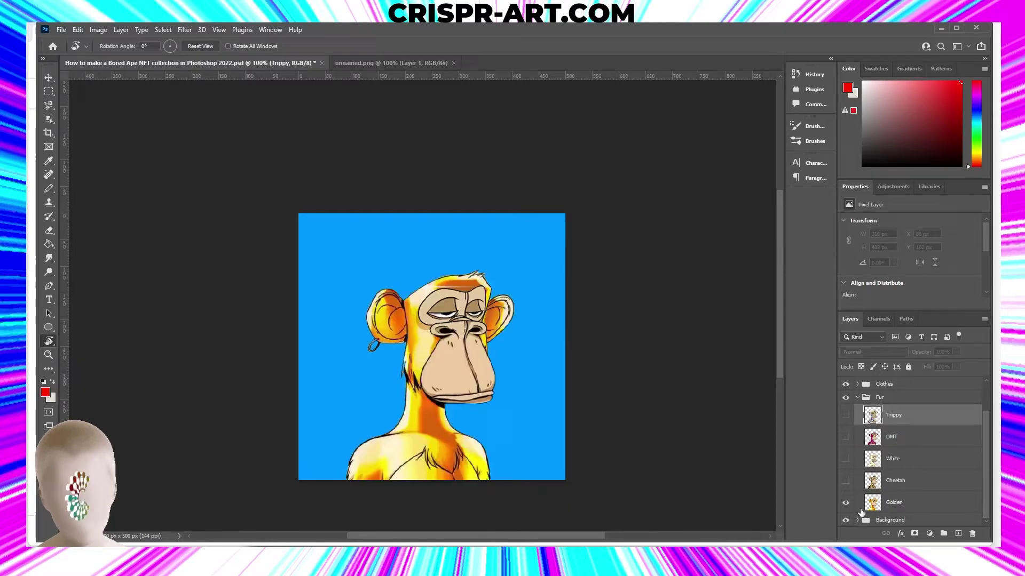
Duplicate the Golden layer as Golden copy and hue-shift its fur to green.
left_click(917, 511)
right_click(911, 506)
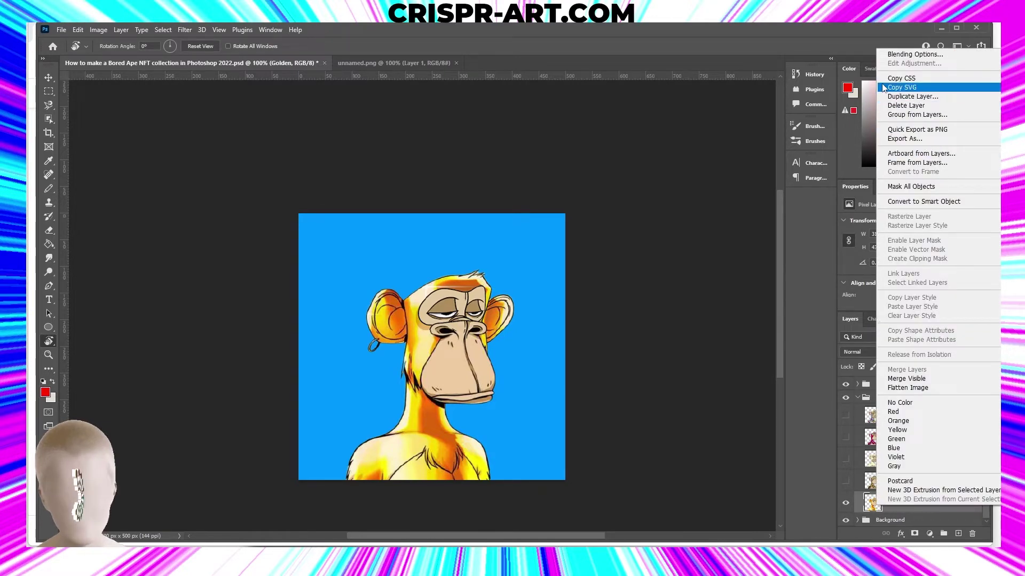
left_click(907, 97)
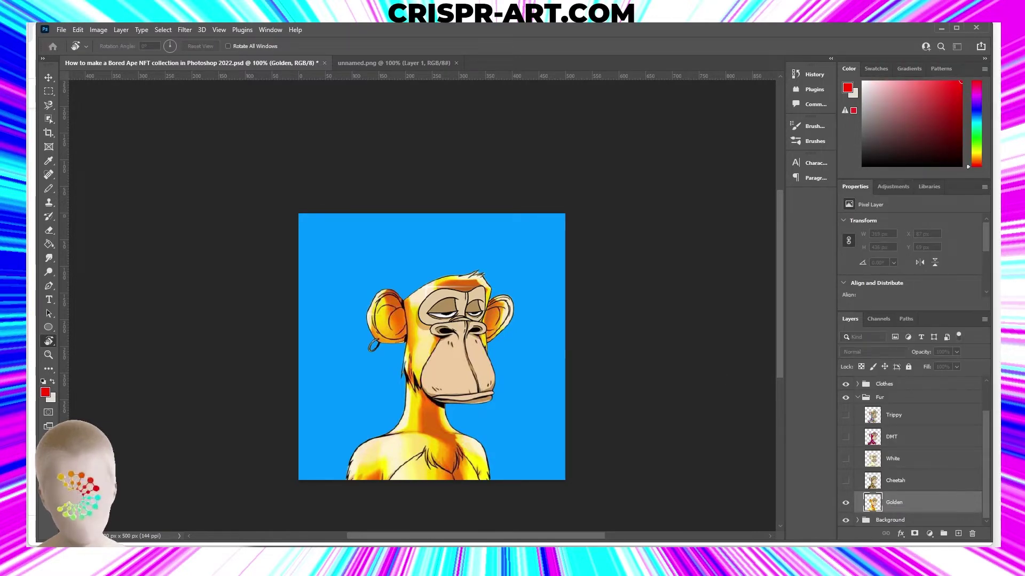
key("Return")
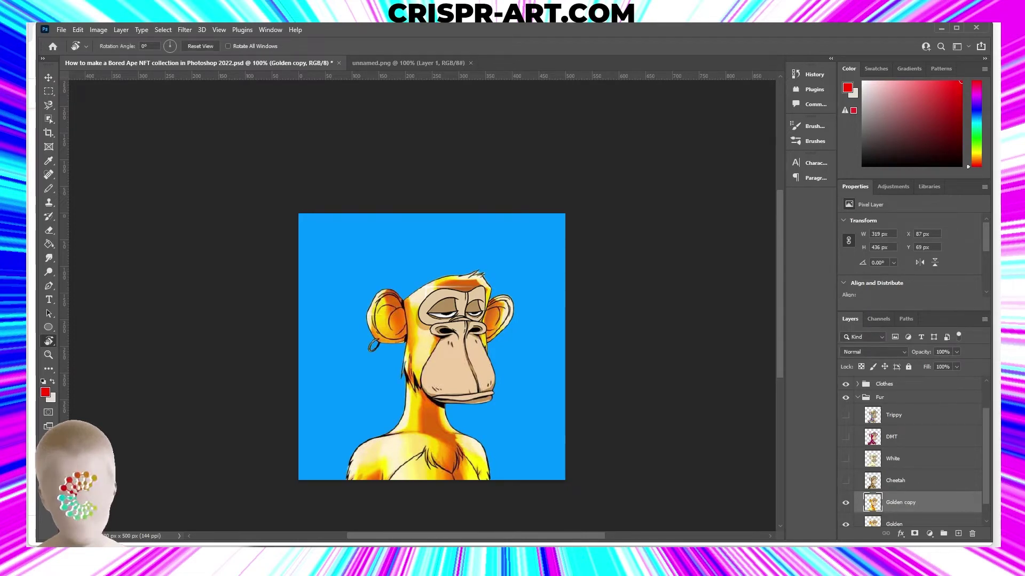
key("i")
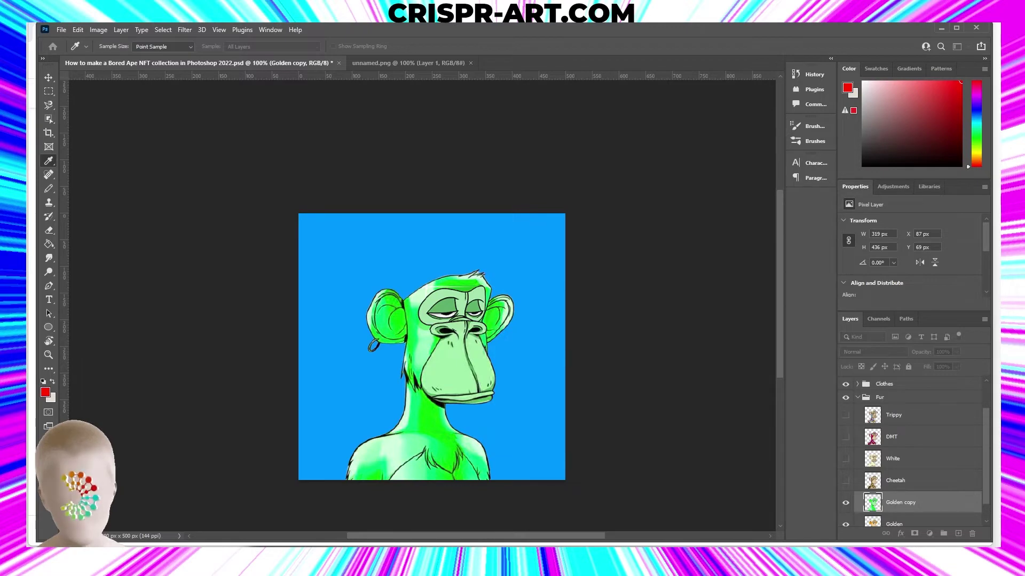
key("r")
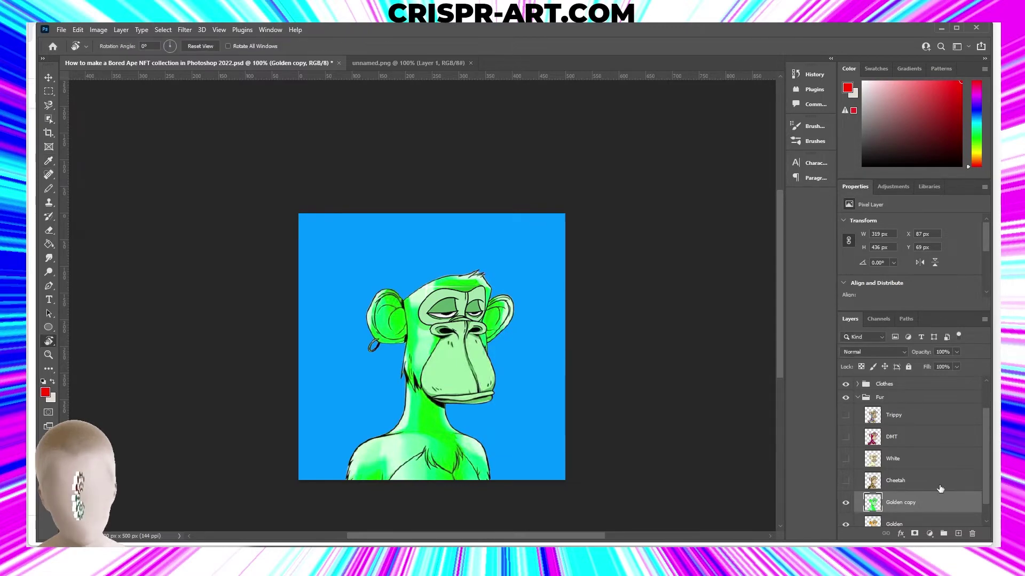
scroll(943, 491, "down", 1)
Duplicate the Golden layer again as Golden copy 2.
left_click(912, 508)
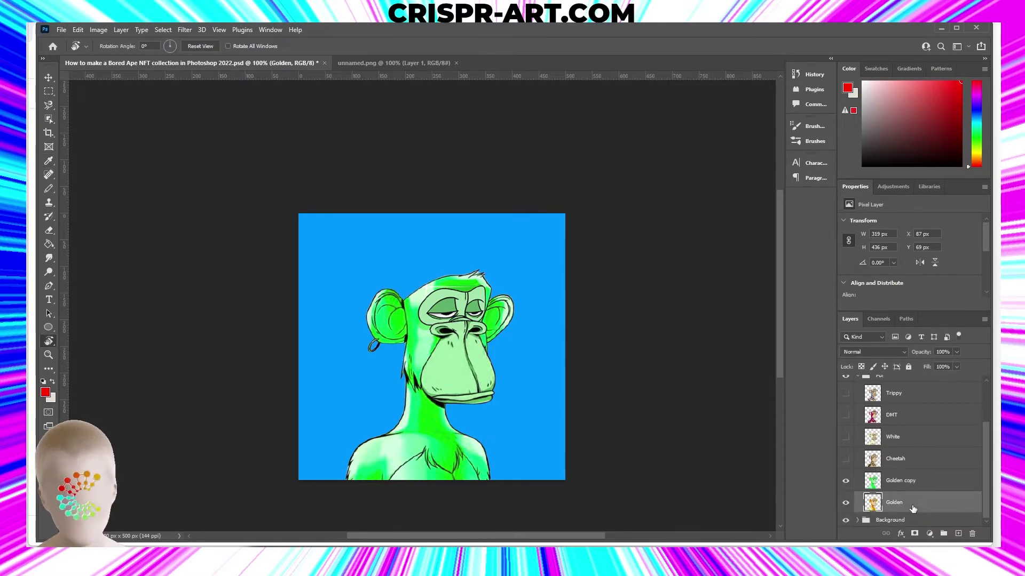
right_click(913, 508)
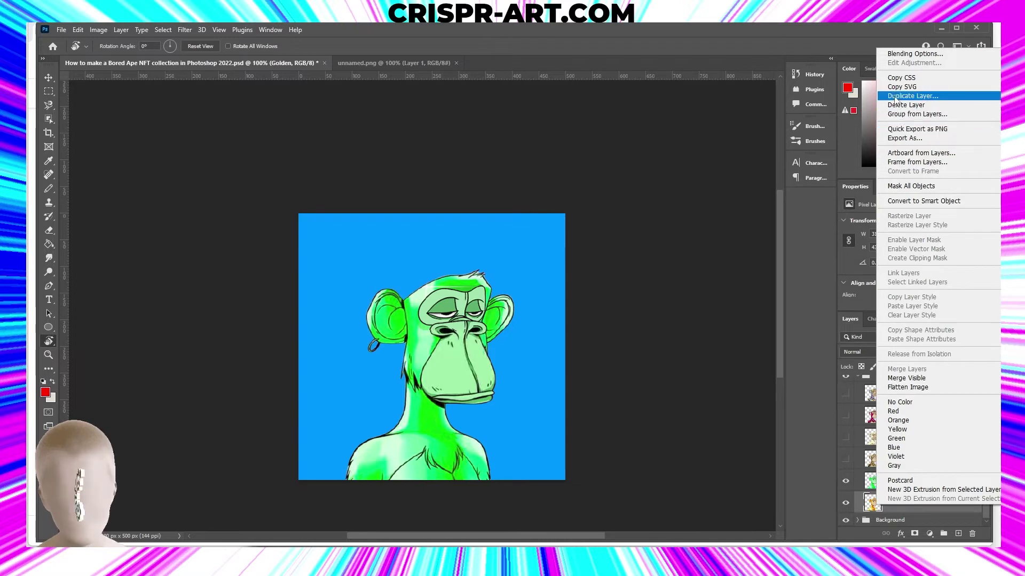
left_click(896, 97)
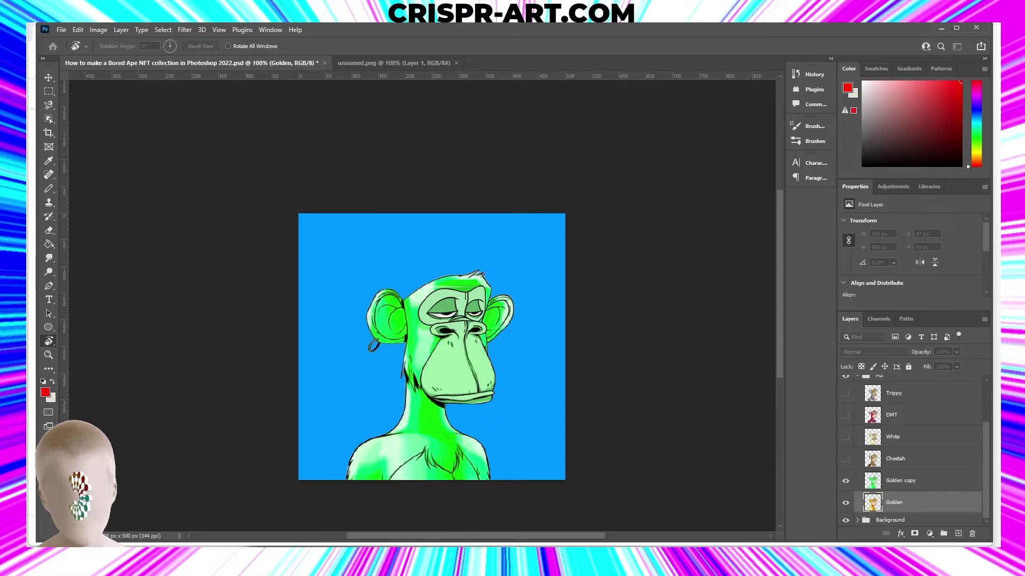
key("Return")
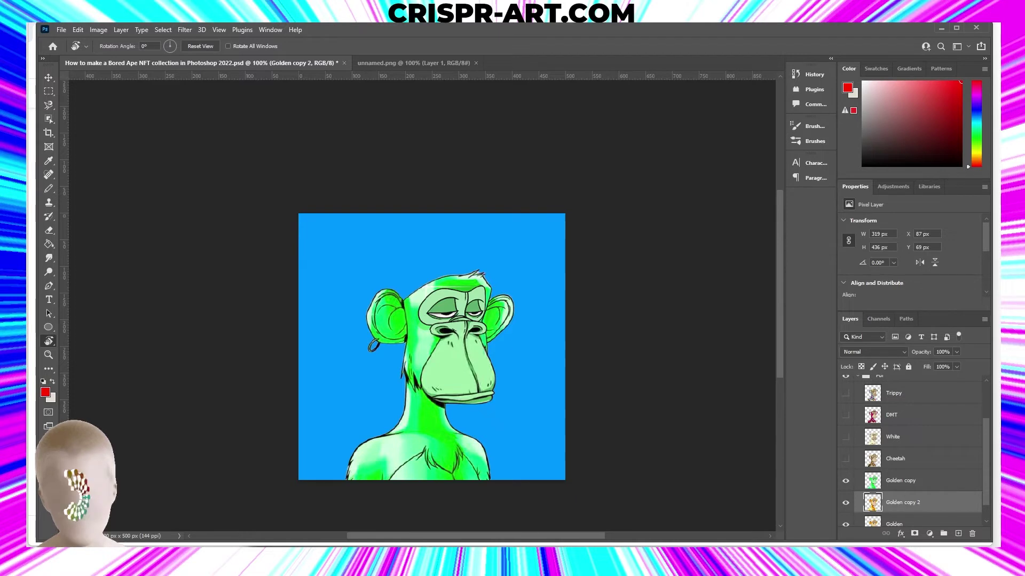
Try a magenta hue shift on Golden copy 2, then cancel it.
key("i")
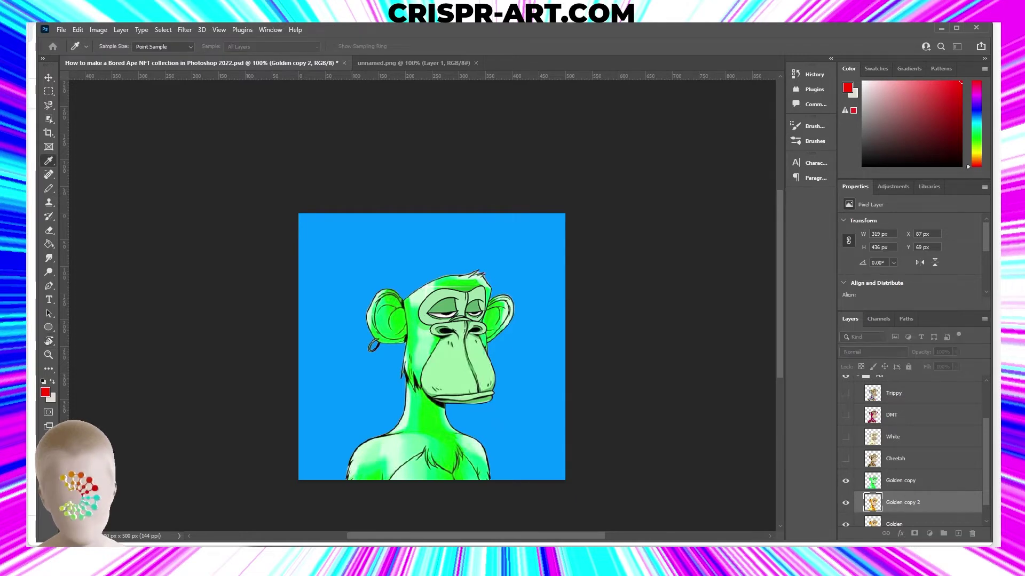
key("ctrl+u")
left_click_drag(591, 279, 577, 215)
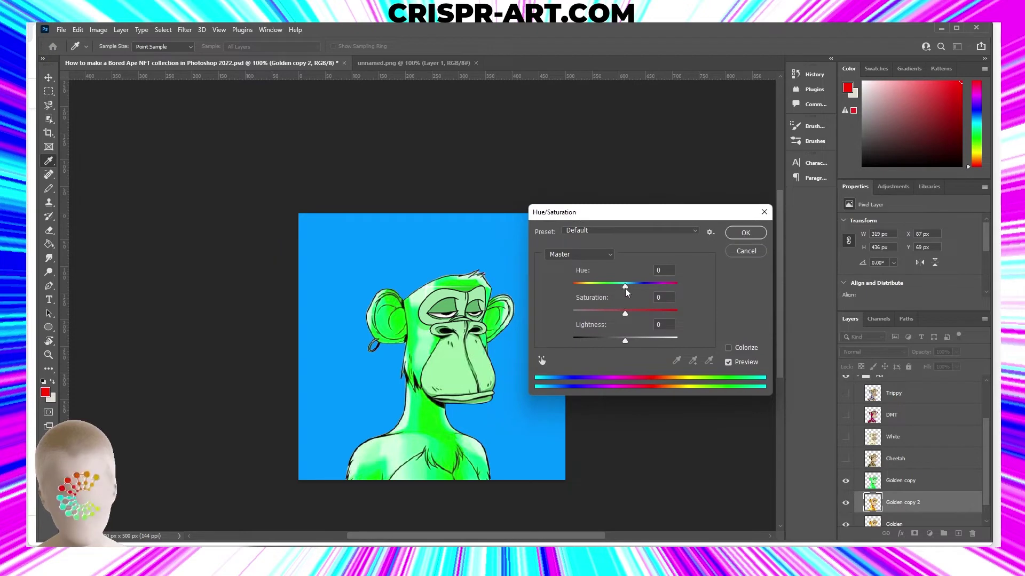
mouse_move(625, 289)
left_mouse_down()
mouse_move(575, 288)
mouse_move(613, 290)
left_mouse_up()
left_click(746, 251)
key("r")
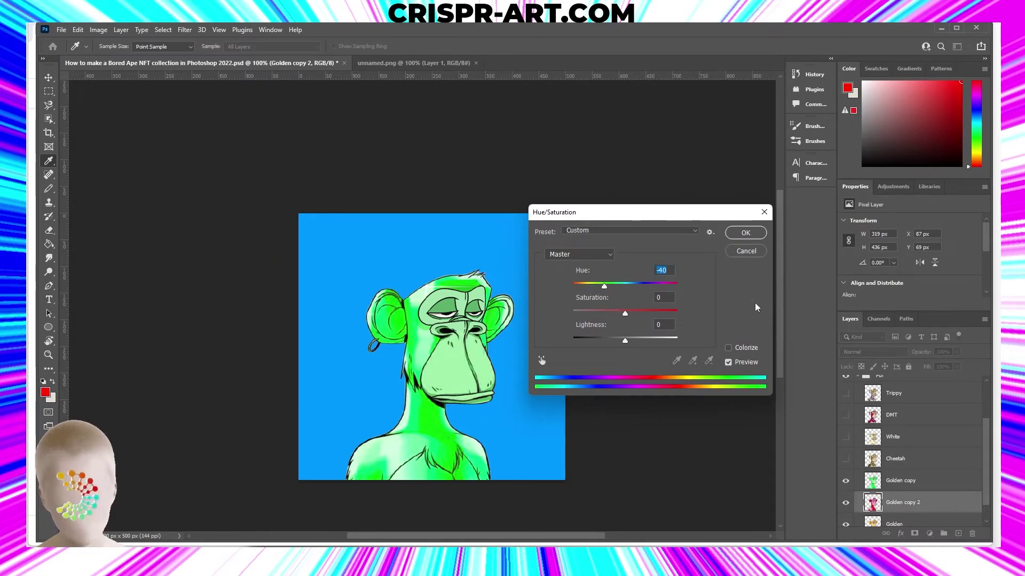
Hide Golden copy and shift Golden copy 2's fur hue to magenta.
left_click(846, 481)
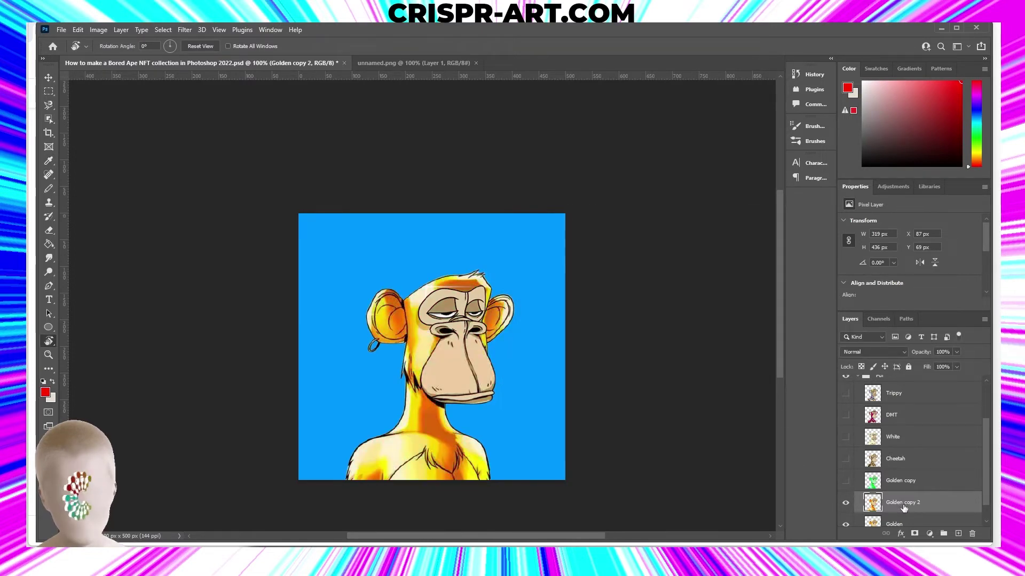
scroll(926, 513, "down", 1)
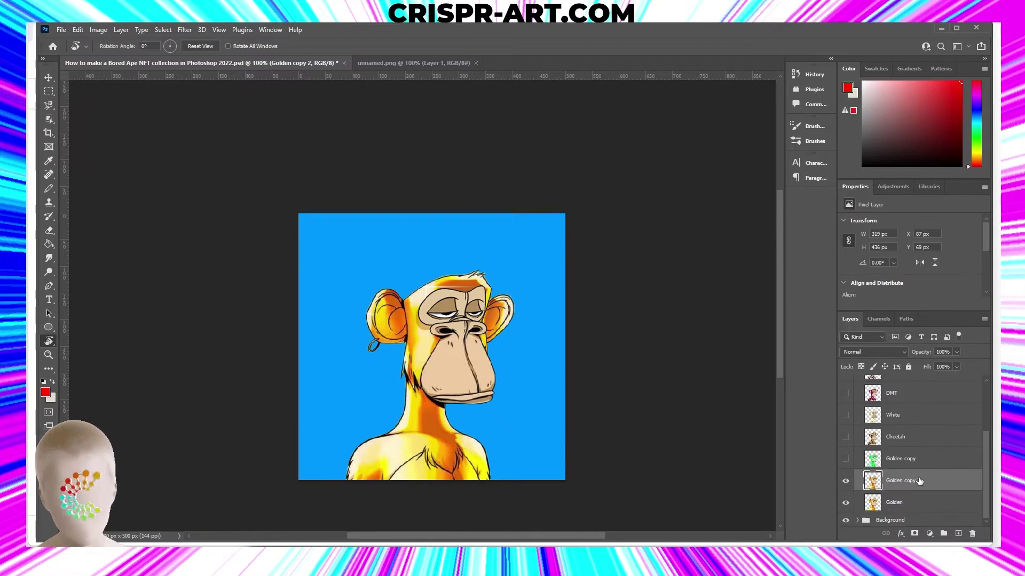
key("ctrl+u")
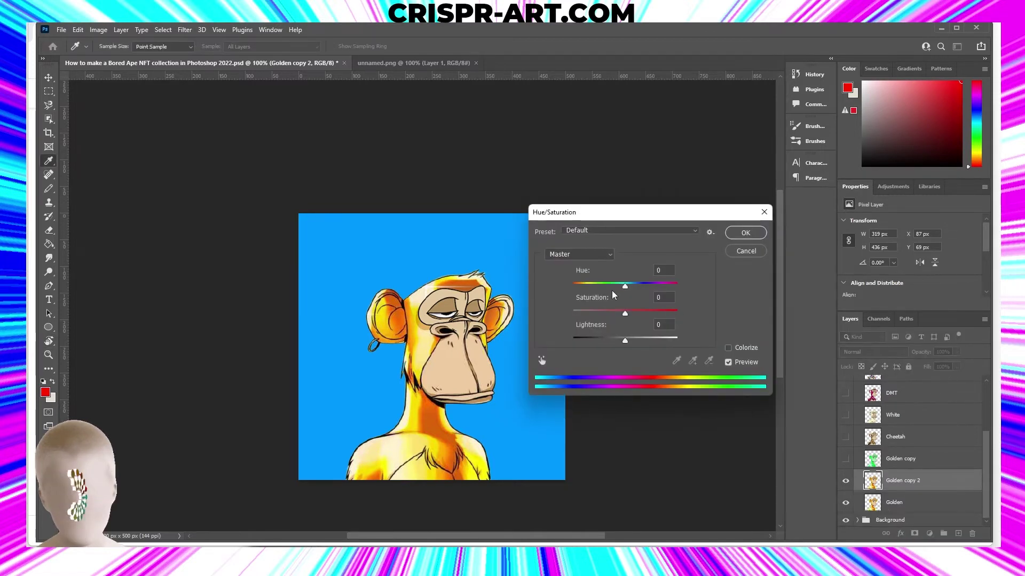
left_click_drag(626, 287, 590, 292)
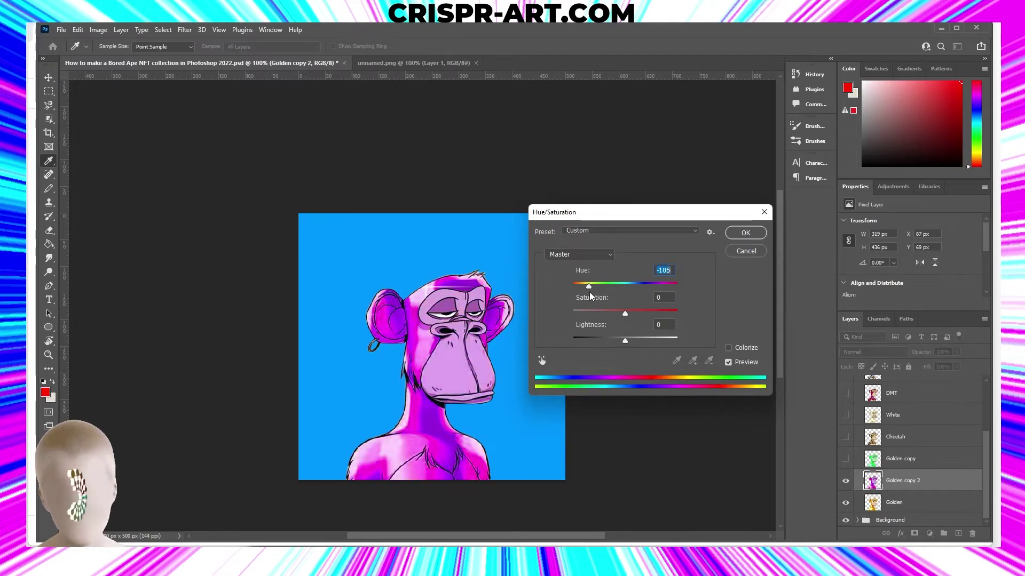
left_click(746, 233)
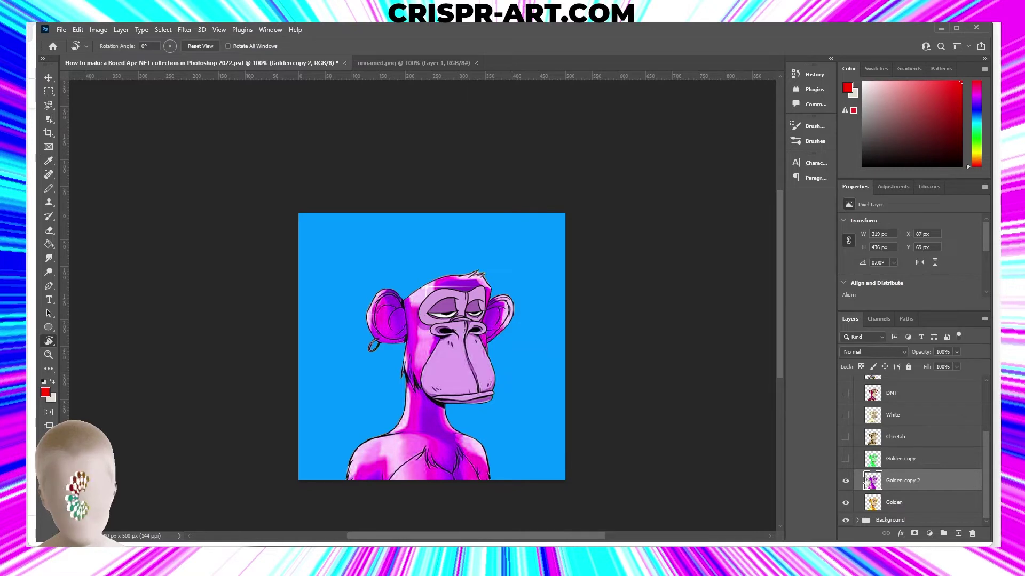
Toggle Golden copy and Golden copy 2 visibility to compare the colour variants.
left_click(845, 459)
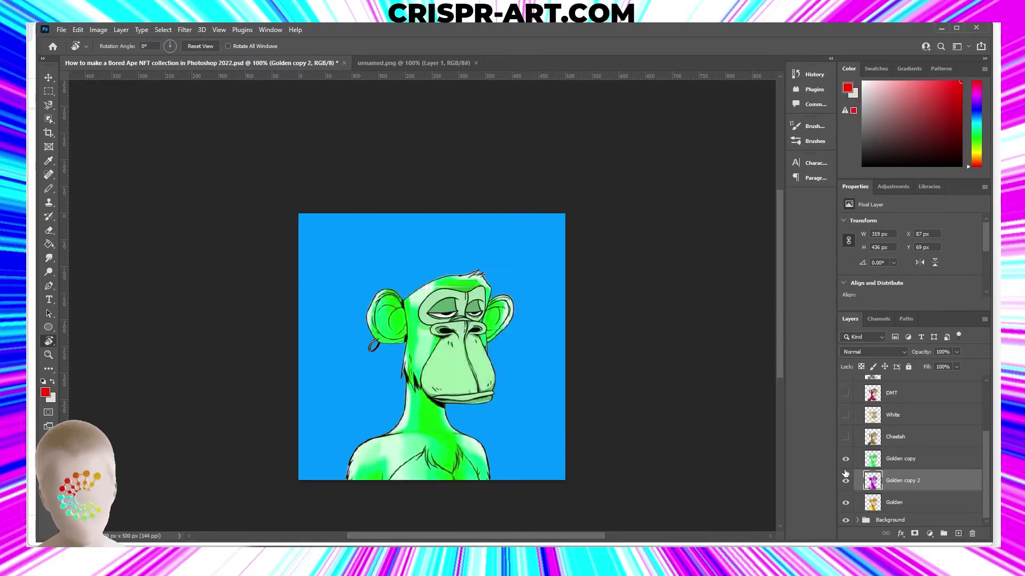
left_click_drag(845, 459, 845, 480)
left_click(845, 480)
left_click(845, 460)
Hide both Golden copies, duplicate Golden, then delete that Golden copy 3.
left_click(845, 459)
left_click(845, 481)
left_click(886, 502)
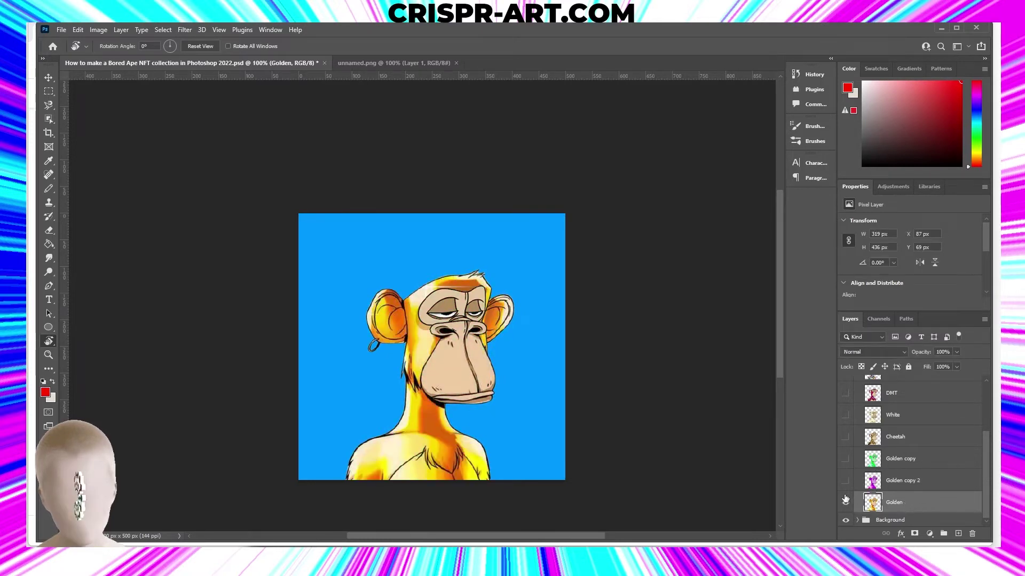
right_click(908, 502)
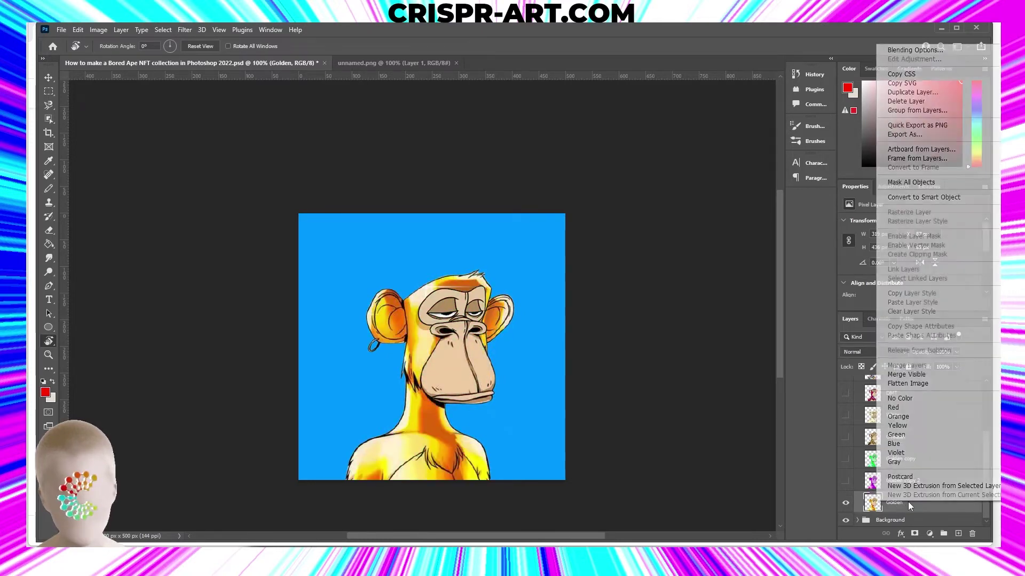
left_click(912, 92)
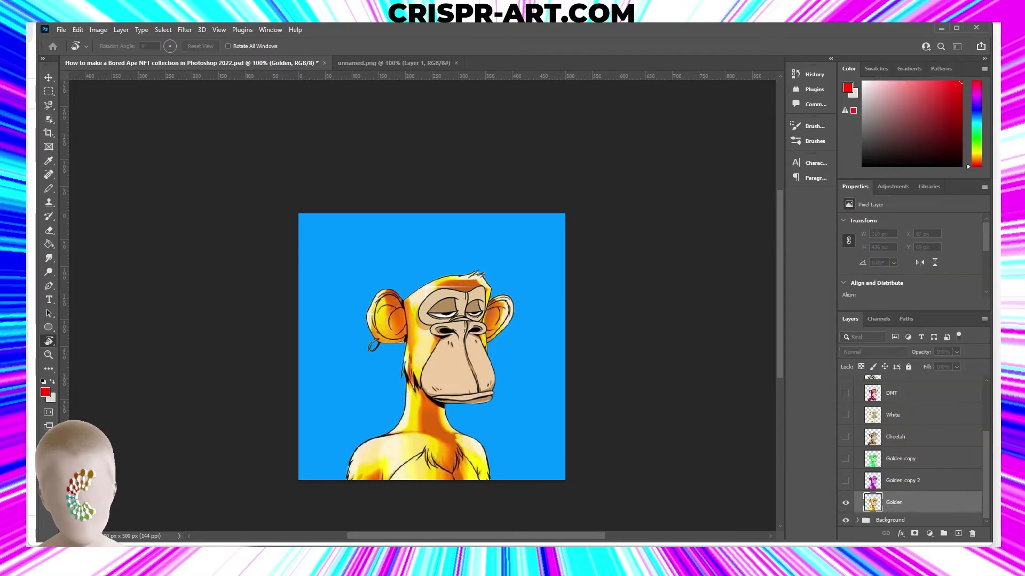
key("Return")
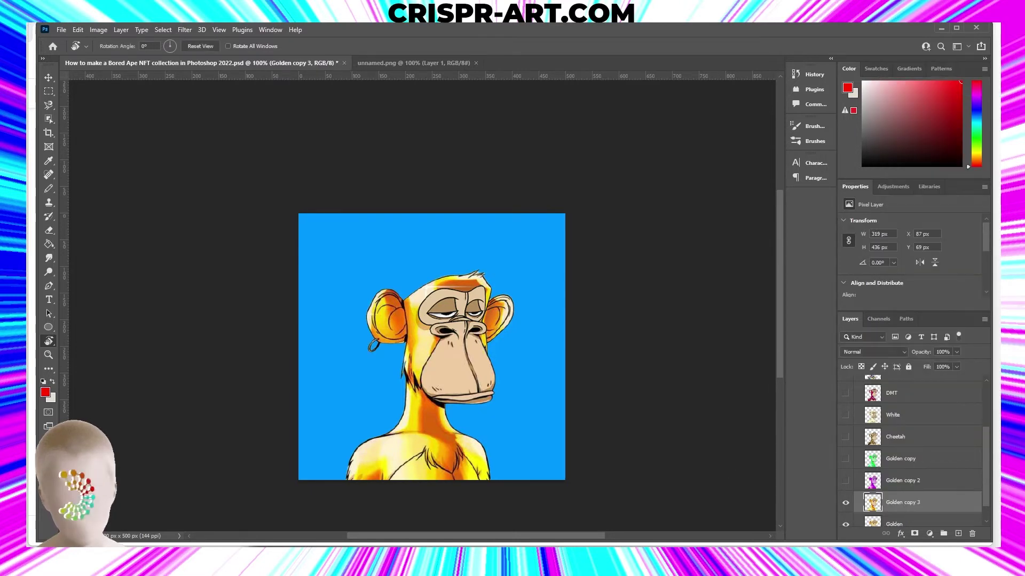
key("Delete")
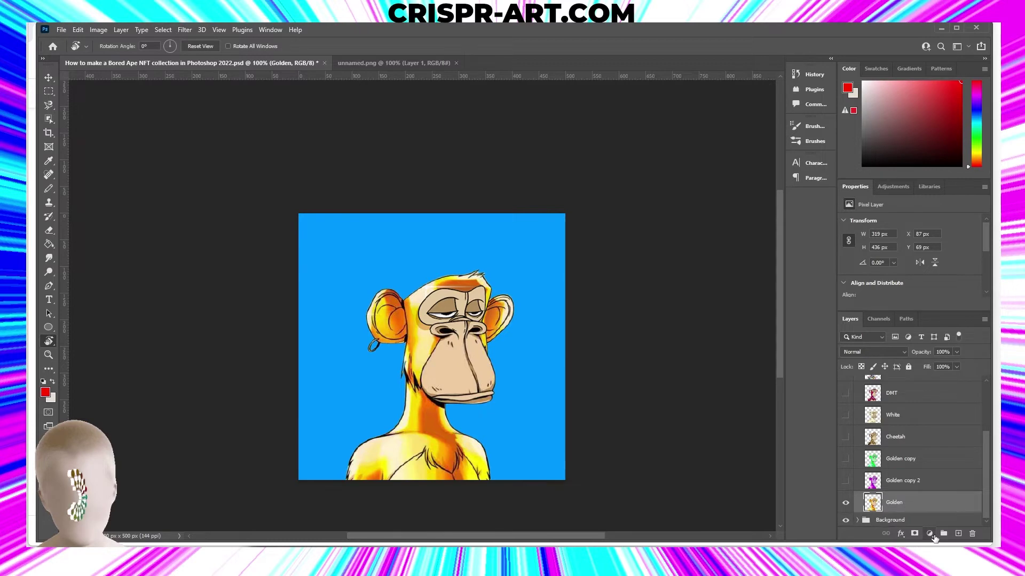
Duplicate the Golden layer again as a new Golden copy 3.
right_click(902, 502)
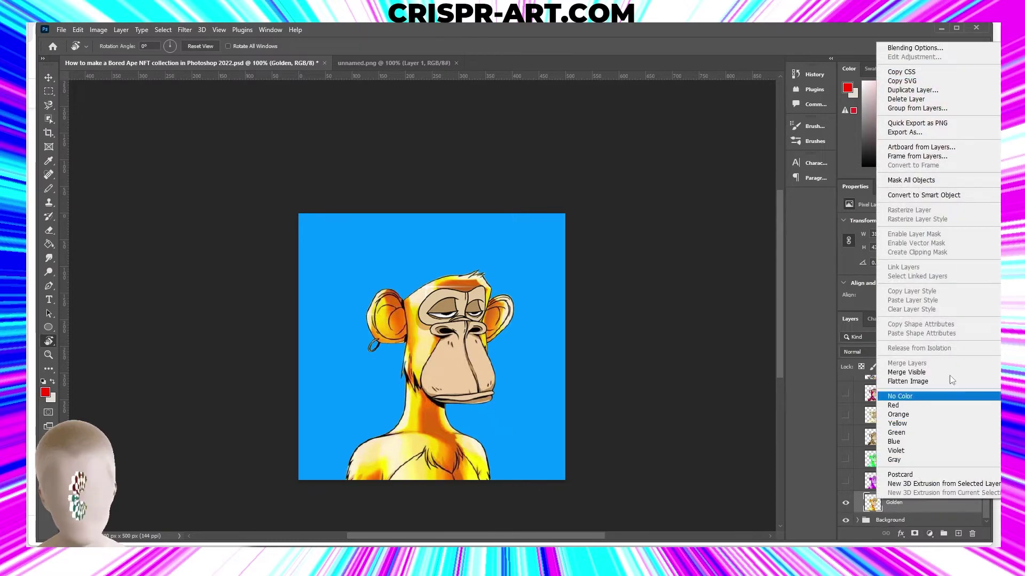
left_click(928, 91)
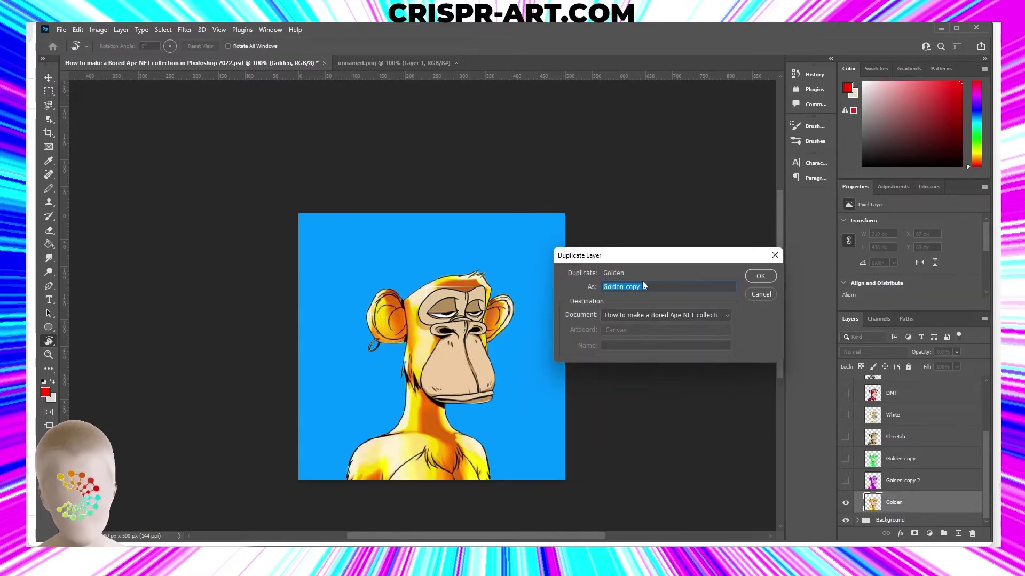
left_click(760, 276)
scroll(881, 504, "down", 1)
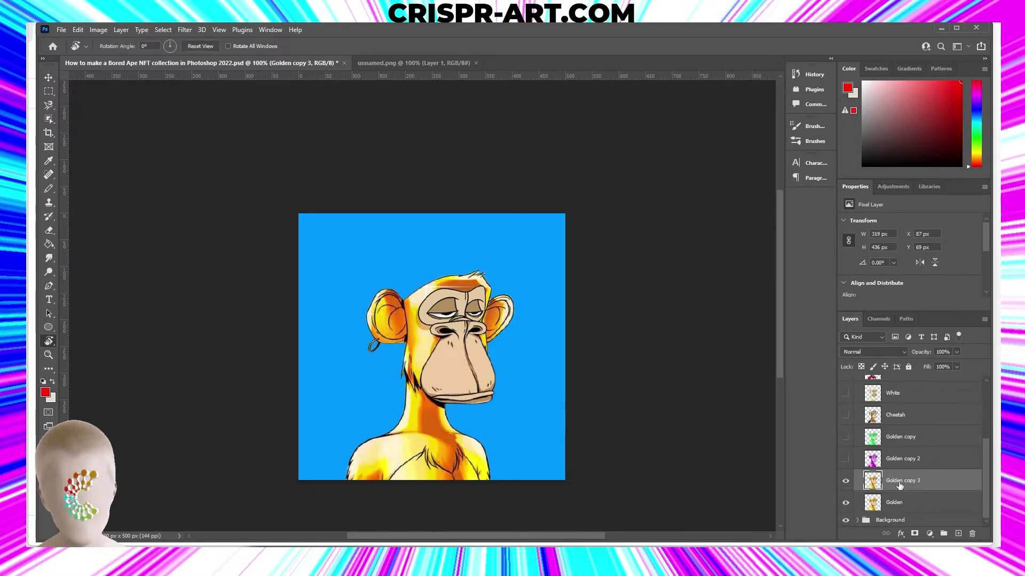
Hue-shift Golden copy 3 so the ape's fur turns red.
key("ctrl+u")
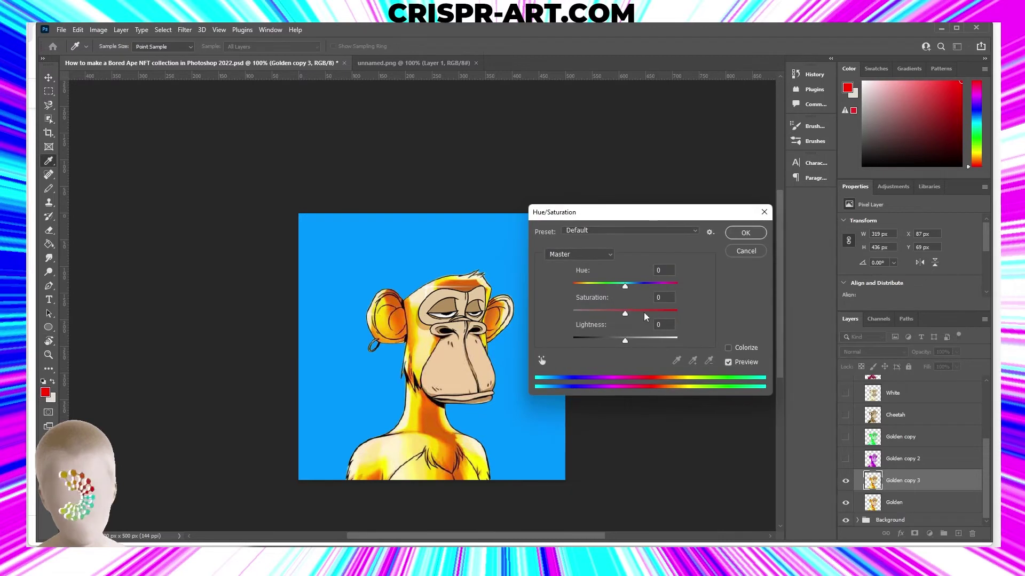
left_click_drag(625, 288, 565, 290)
mouse_move(625, 314)
left_mouse_down()
mouse_move(578, 315)
mouse_move(646, 317)
mouse_move(628, 318)
left_mouse_up()
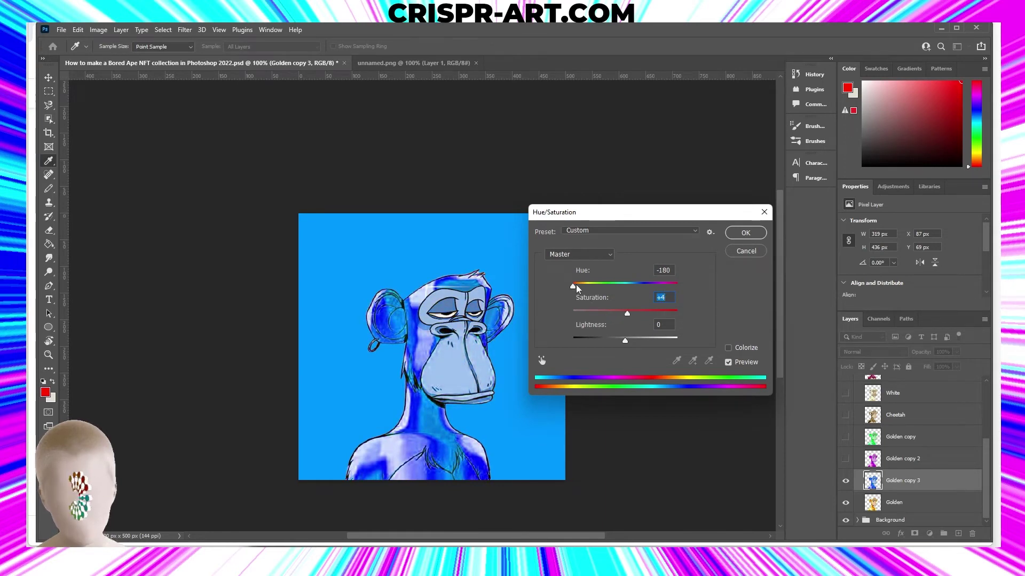
type("0")
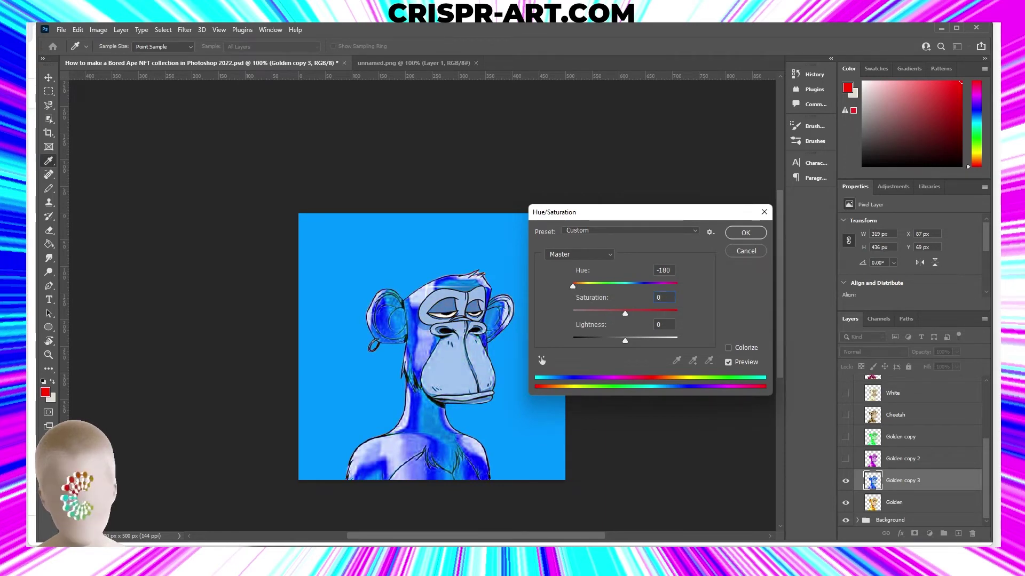
left_click_drag(573, 286, 603, 288)
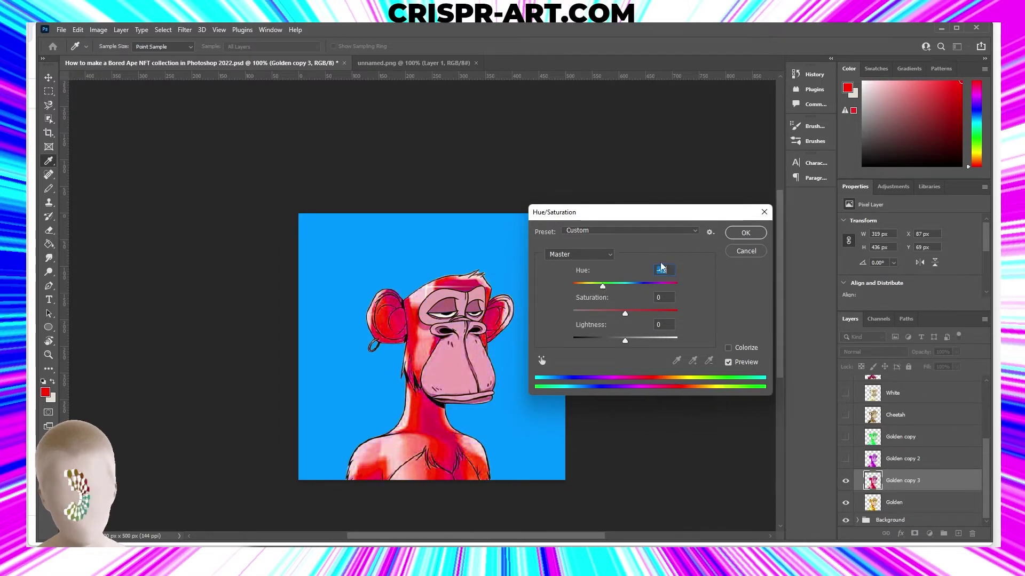
left_click(746, 233)
key("r")
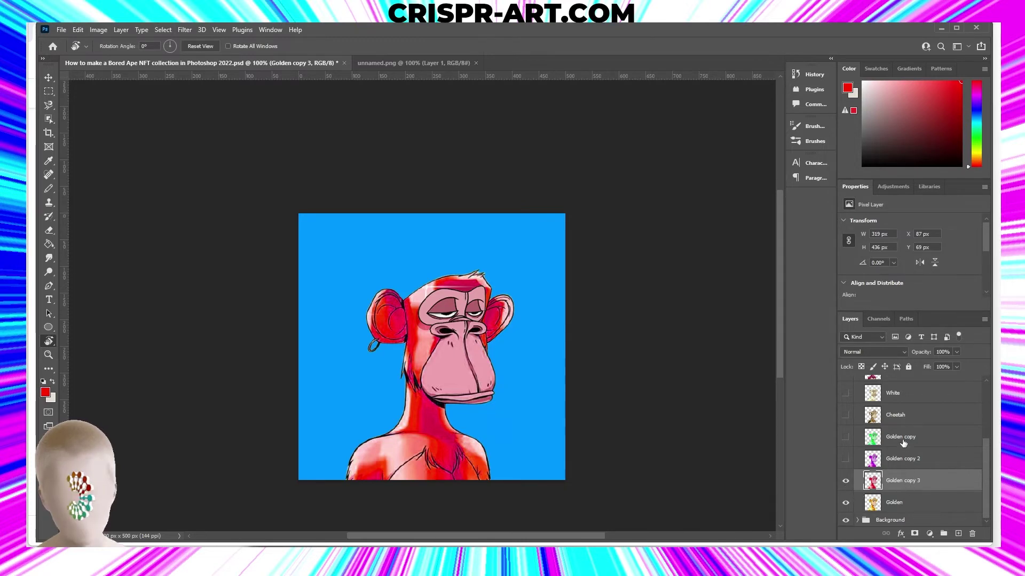
Hide the green, purple and red Golden copy layers.
left_click(845, 459)
left_click(846, 436)
left_click(846, 459)
left_click(845, 480)
left_click(846, 436)
scroll(902, 472, "up", 3)
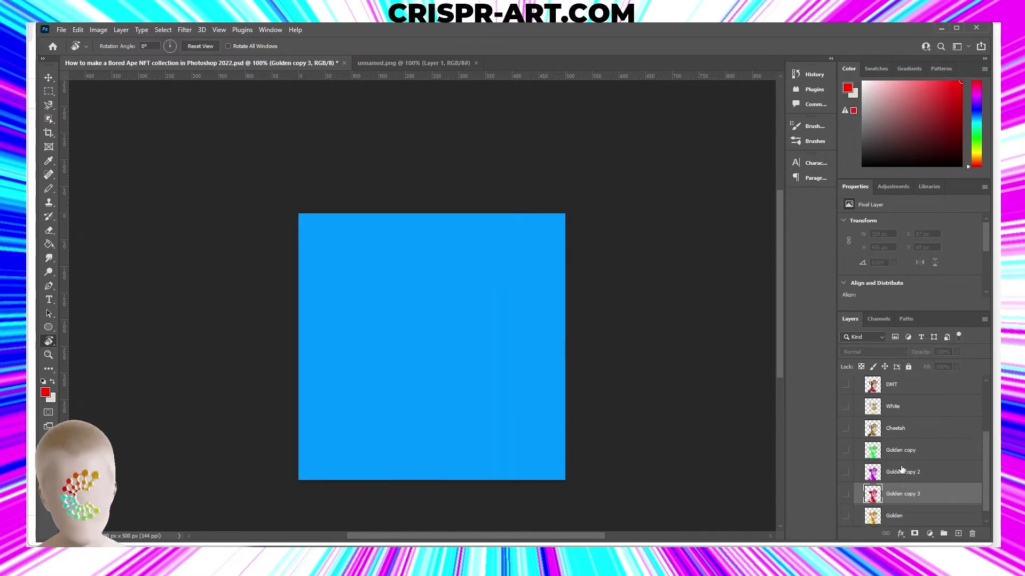
Show Cheetah, duplicate it as Cheetah copy, and shift its hue to -180 blue.
left_click(846, 456)
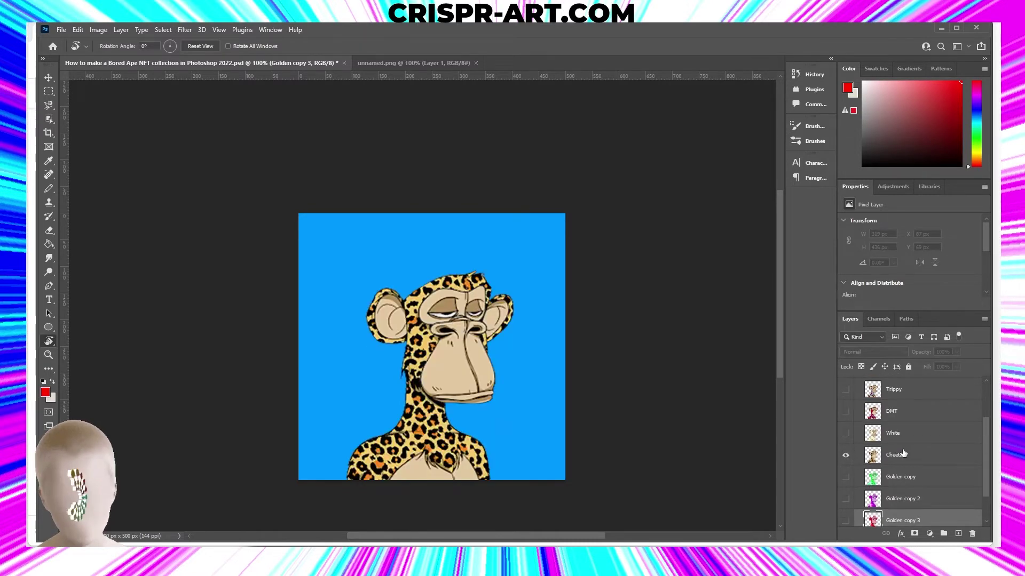
left_click(906, 455)
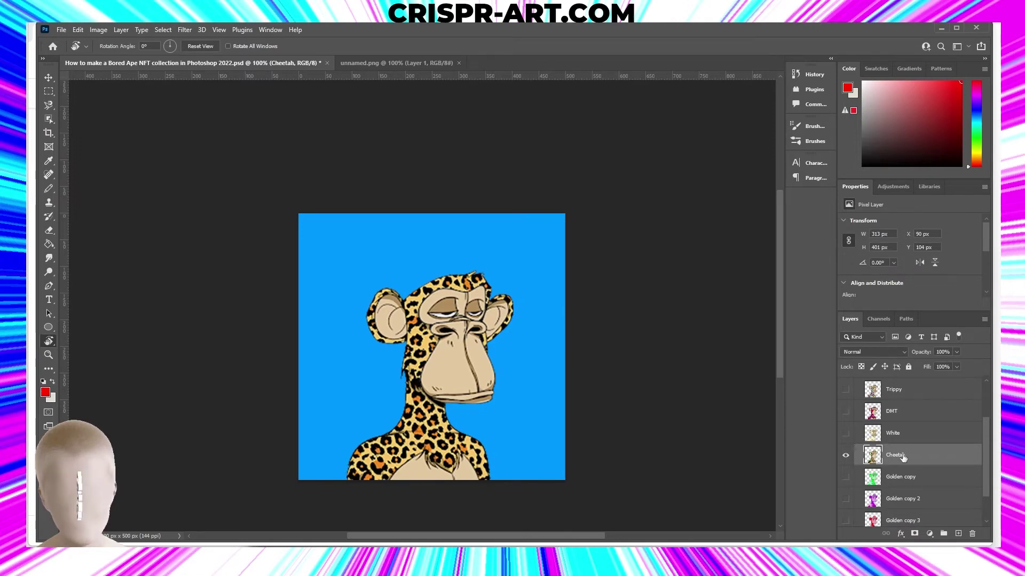
right_click(918, 457)
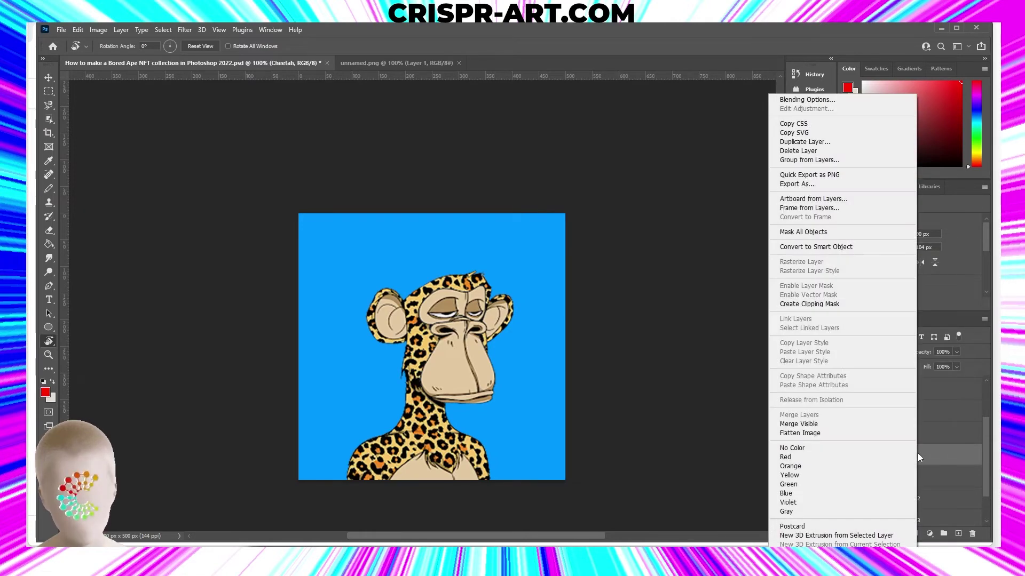
left_click(824, 142)
left_click(759, 275)
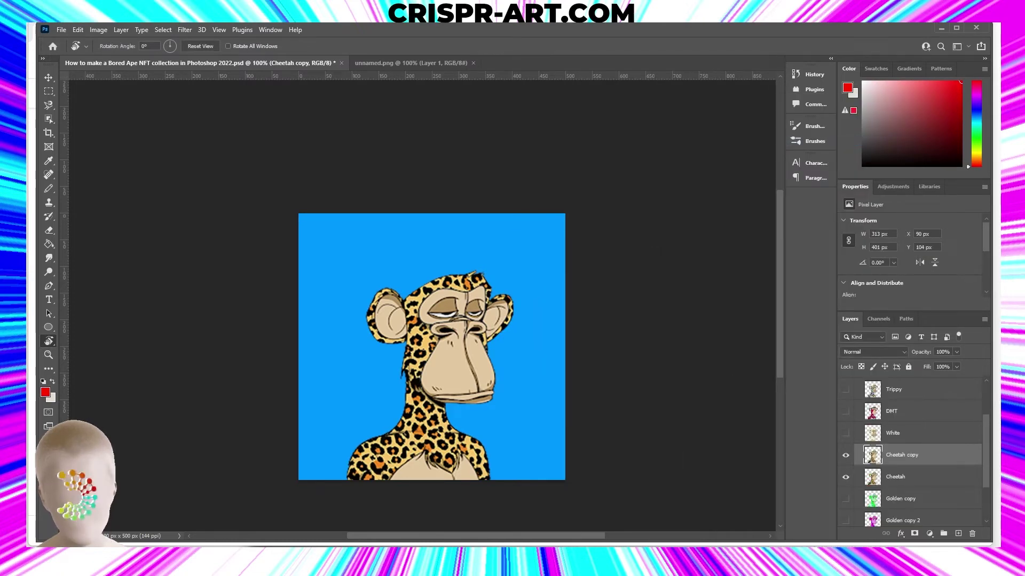
key("ctrl+u")
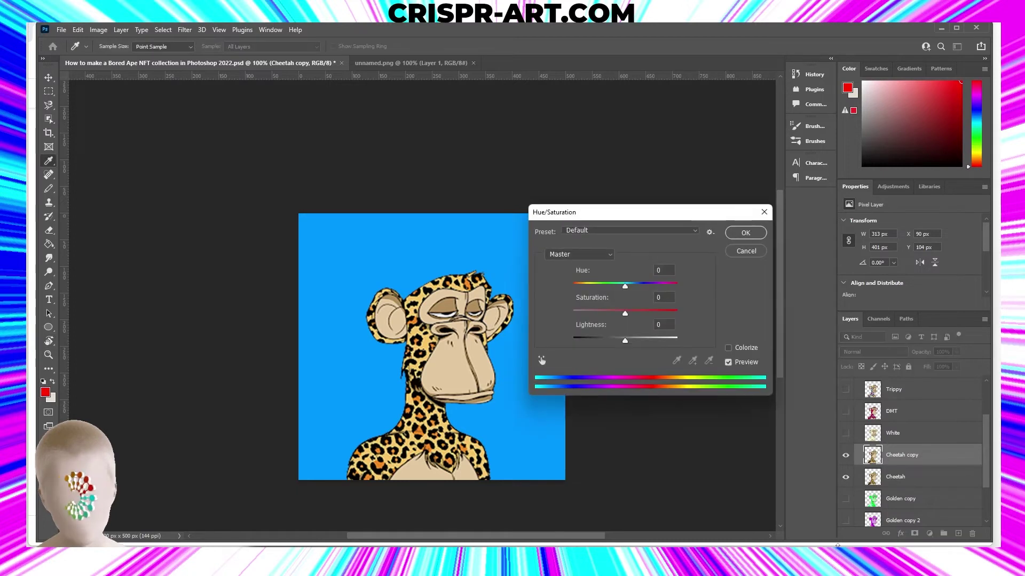
left_click_drag(625, 287, 559, 293)
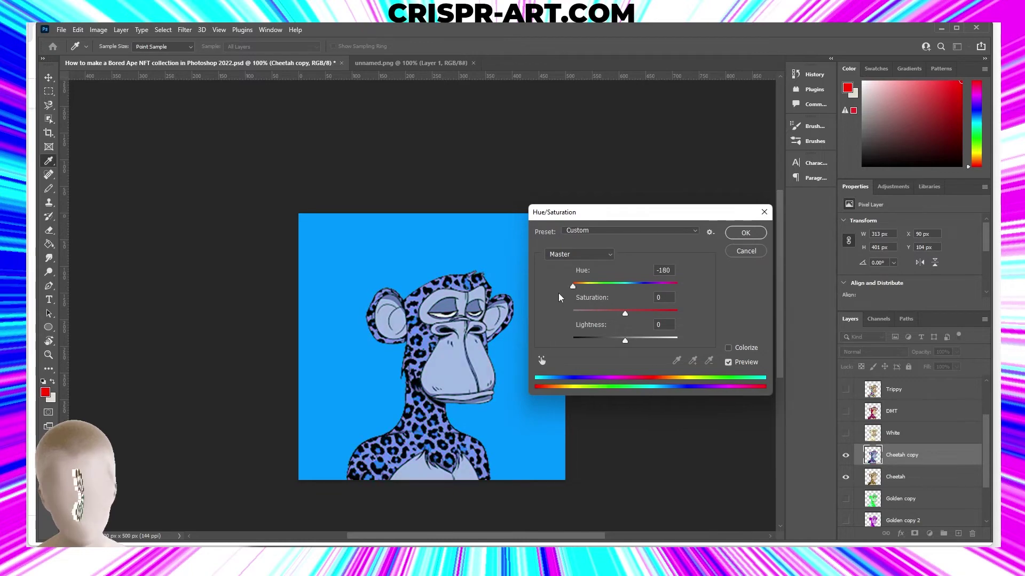
left_click(745, 233)
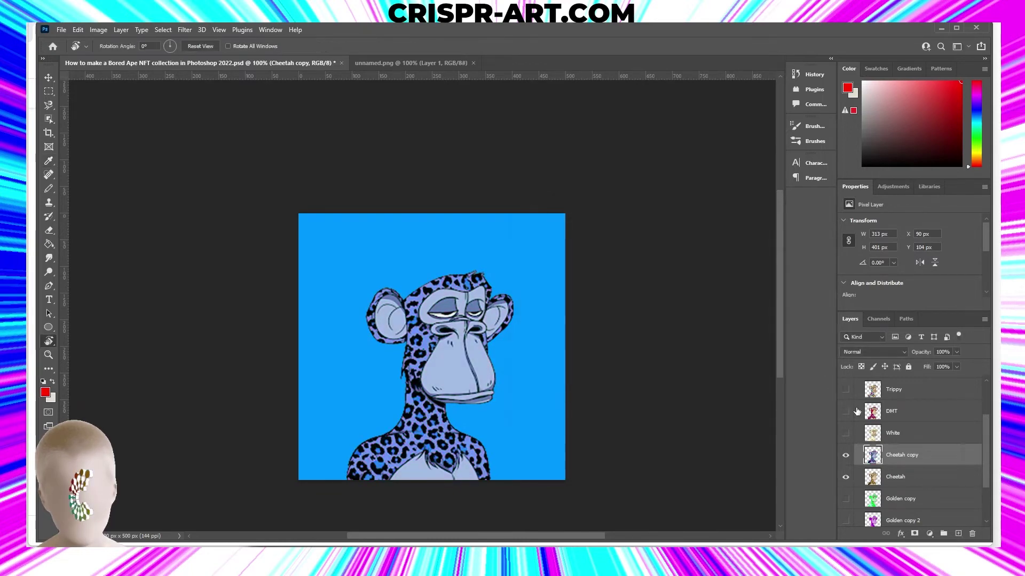
Duplicate Cheetah as Cheetah copy 2 and recolour it with Hue/Saturation.
right_click(902, 477)
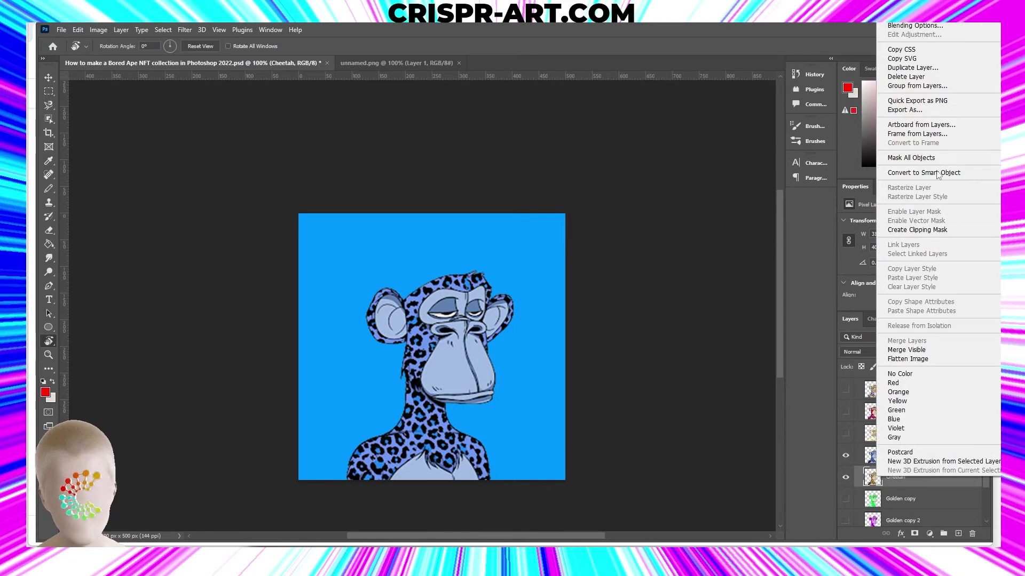
left_click(907, 68)
left_click(759, 276)
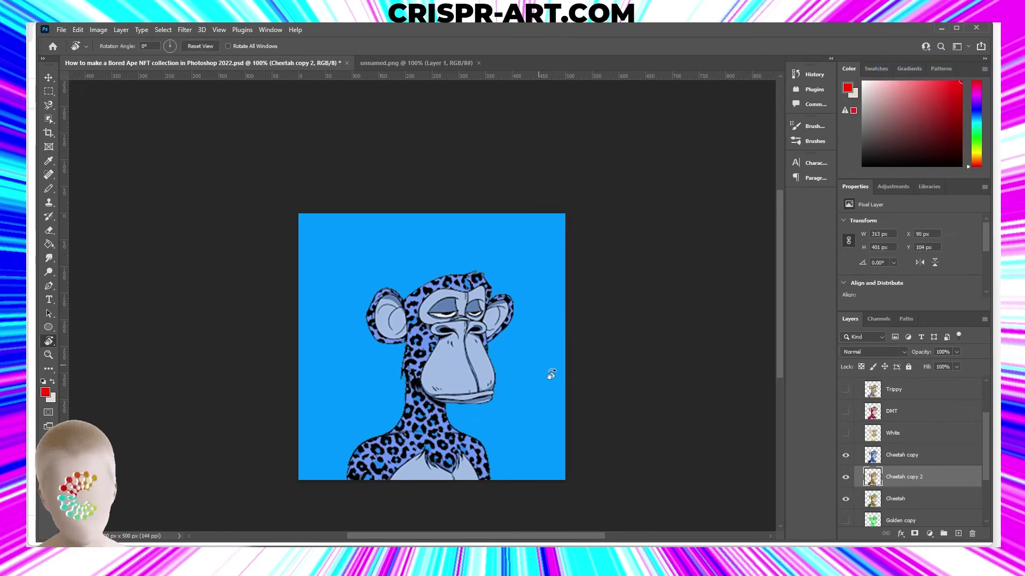
key("ctrl+u")
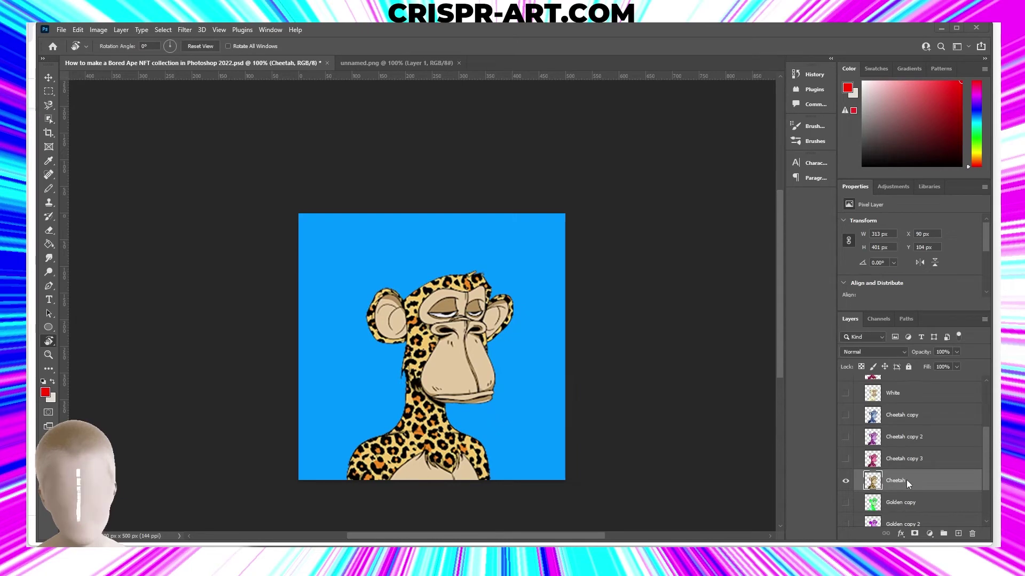
Duplicate Cheetah as Cheetah copy 4, hue-shift it green, then hide it.
right_click(911, 487)
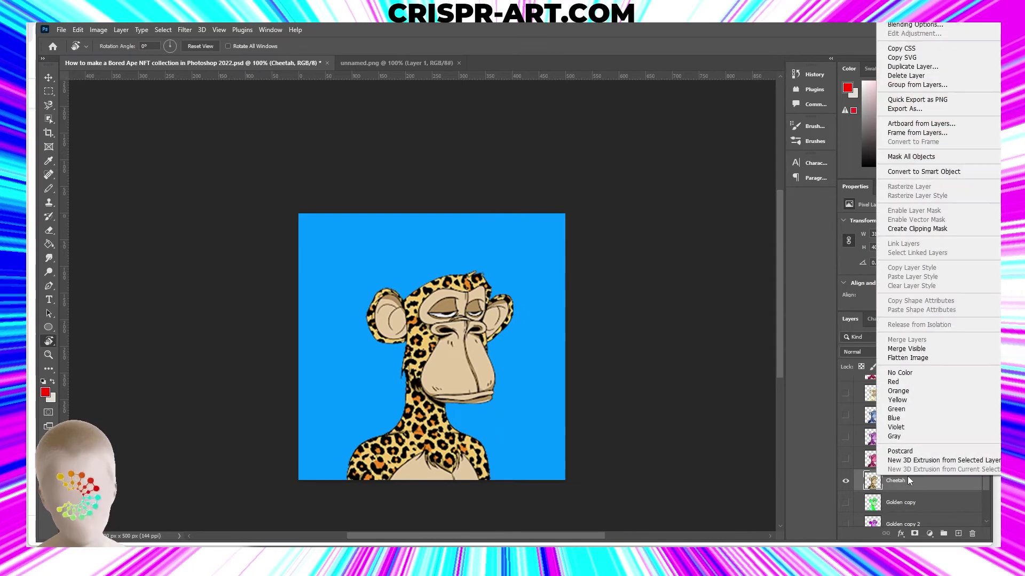
left_click(917, 66)
left_click(772, 279)
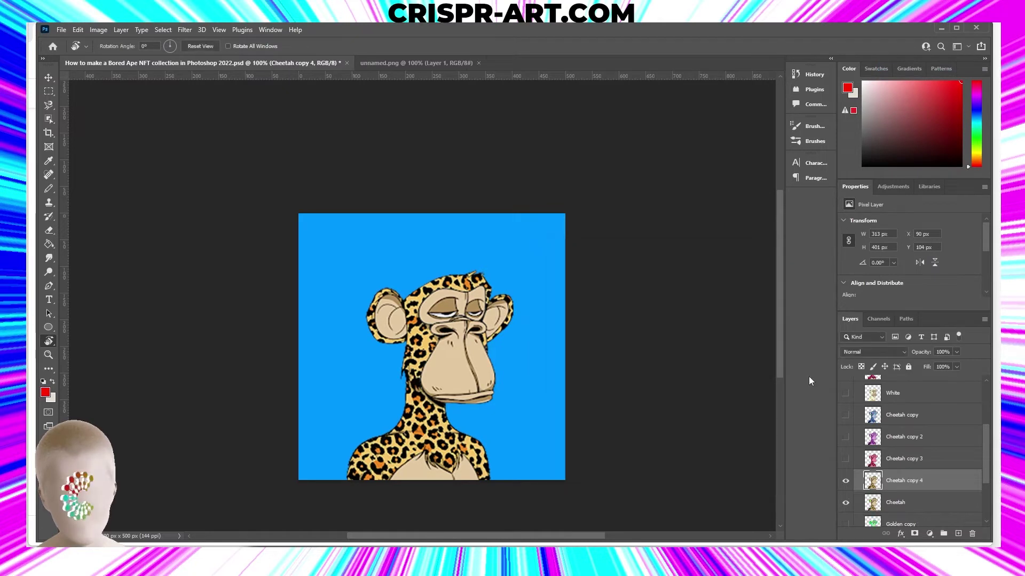
key("ctrl+u")
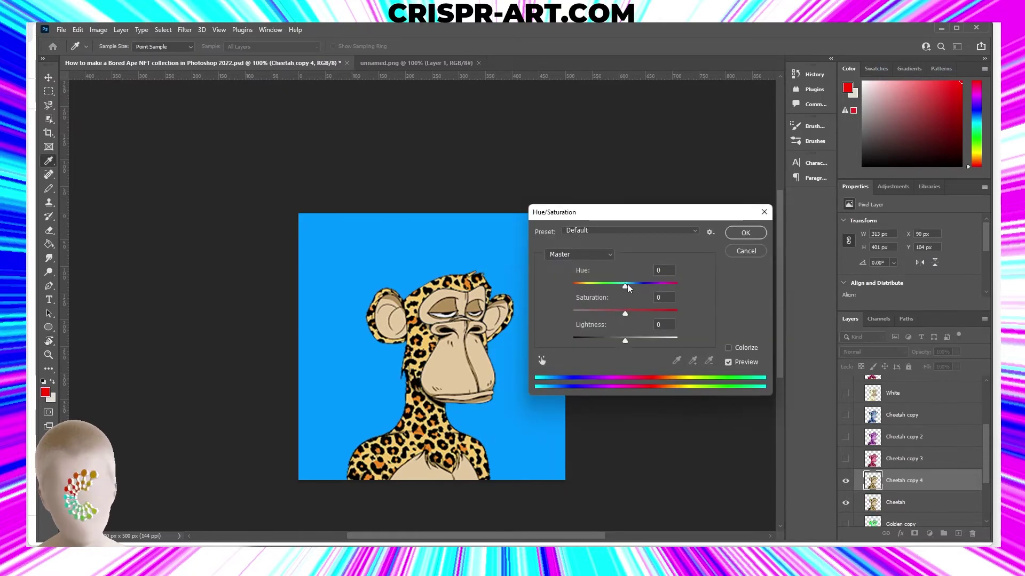
mouse_move(625, 286)
left_mouse_down()
mouse_move(613, 287)
mouse_move(627, 288)
left_mouse_up()
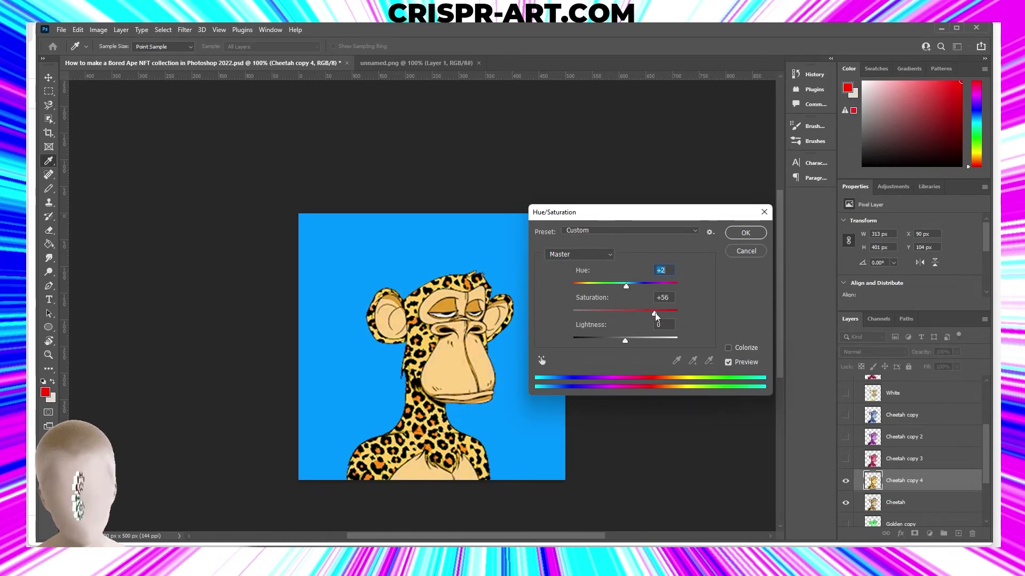
left_click_drag(624, 286, 659, 291)
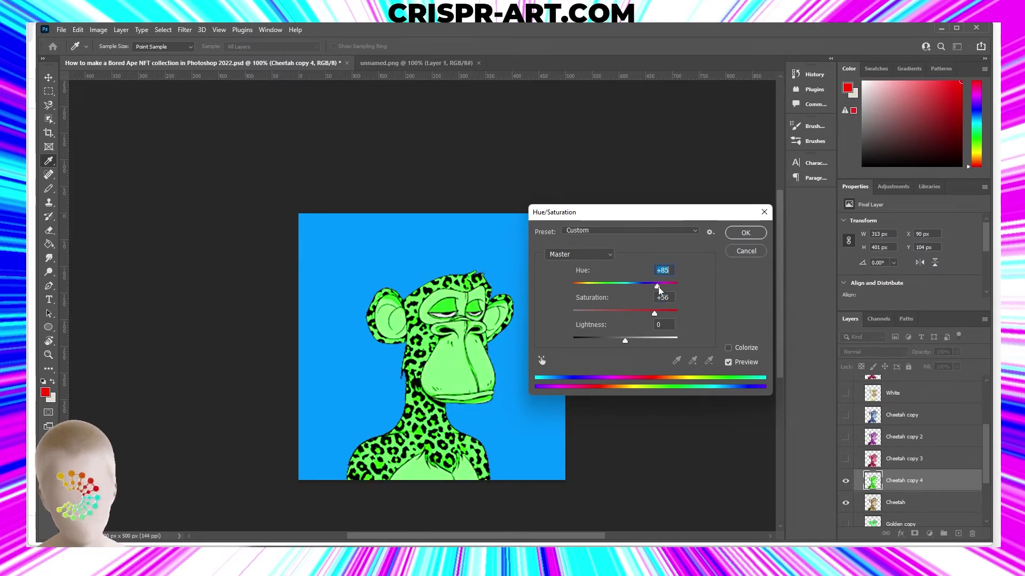
left_click(746, 232)
key("r")
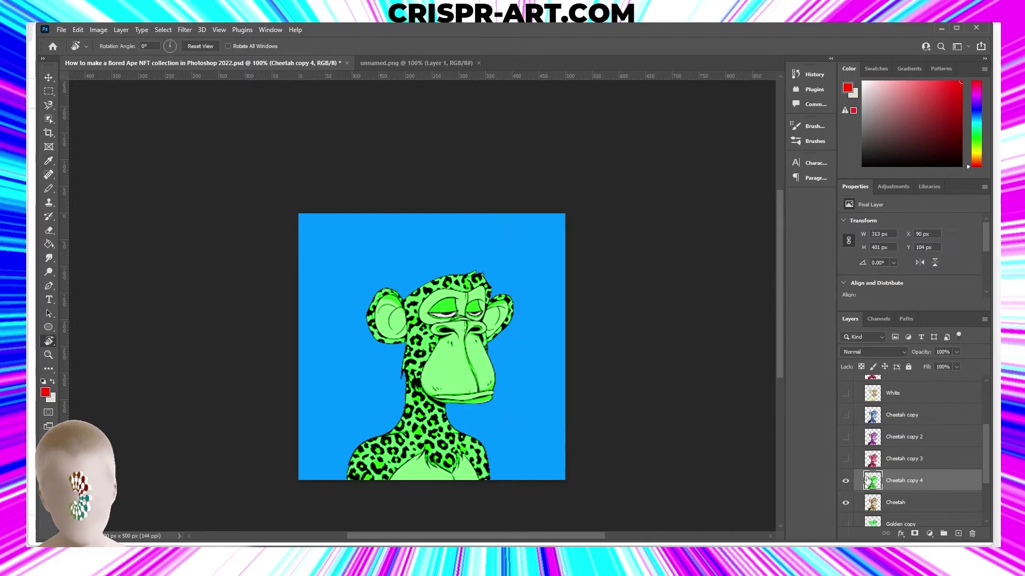
left_click(845, 481)
left_click(918, 503)
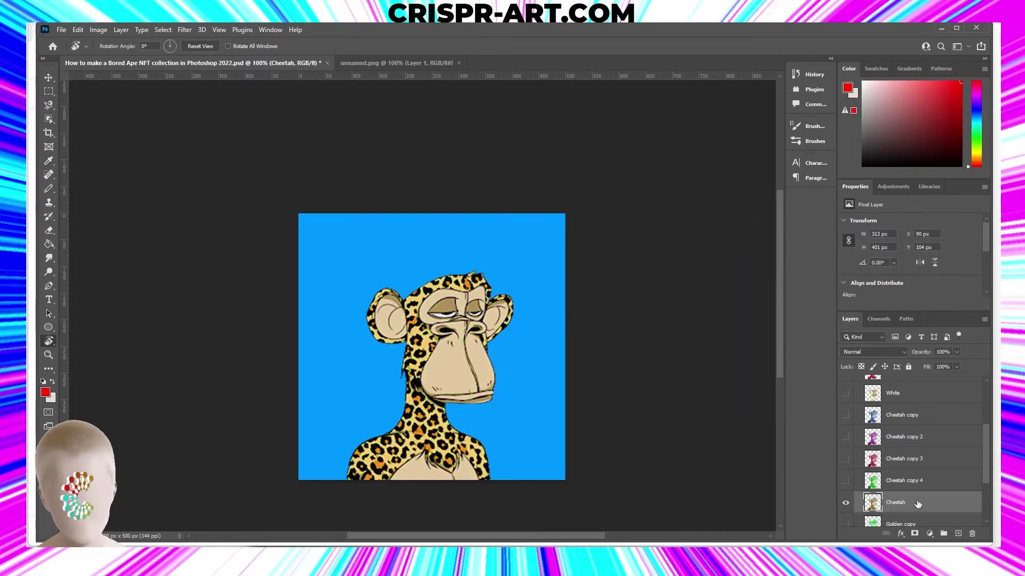
Duplicate Cheetah as copy 5, try a +140 cyan hue, then cancel and delete it.
right_click(918, 503)
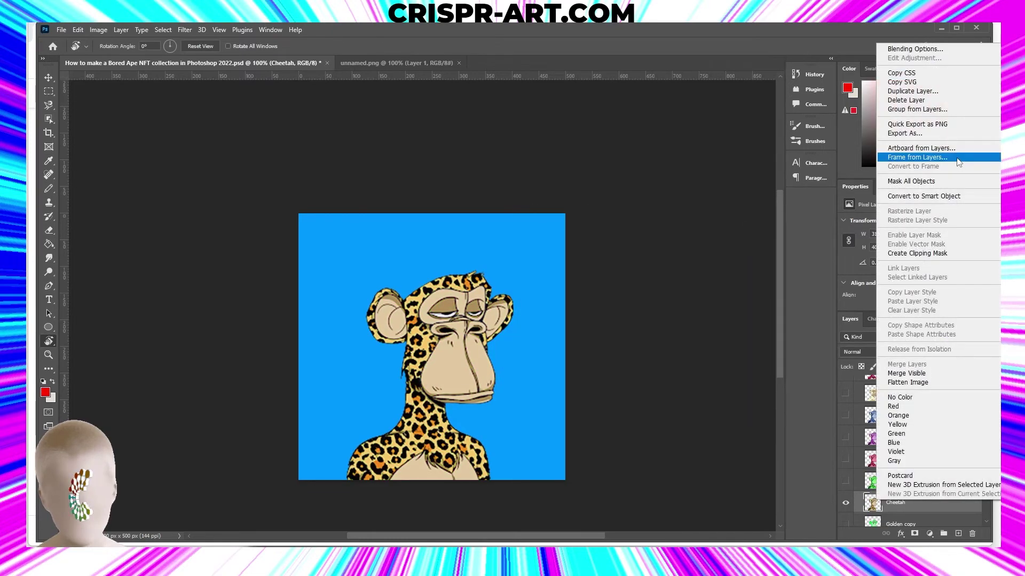
left_click(913, 91)
left_click(768, 272)
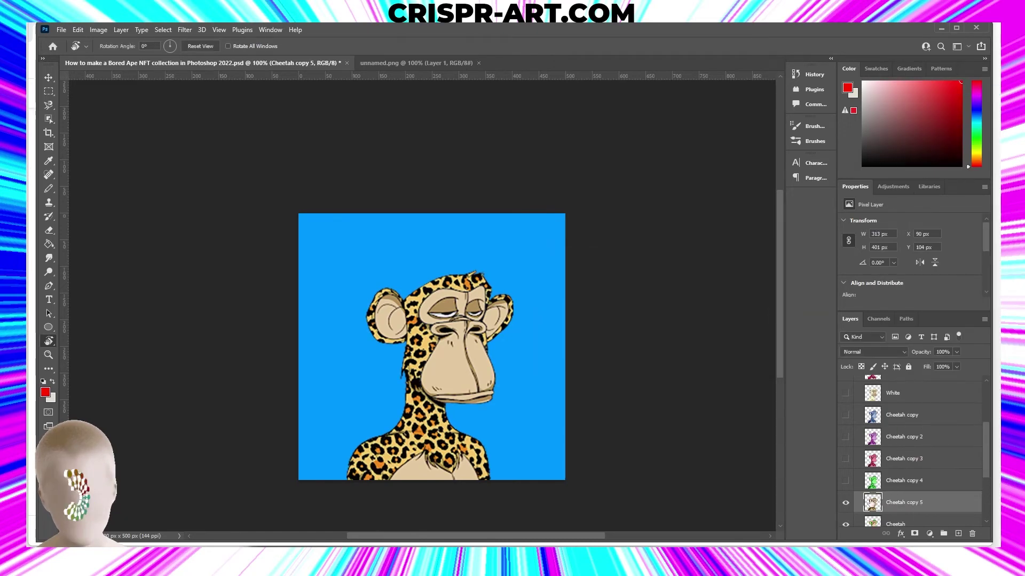
key("ctrl+u")
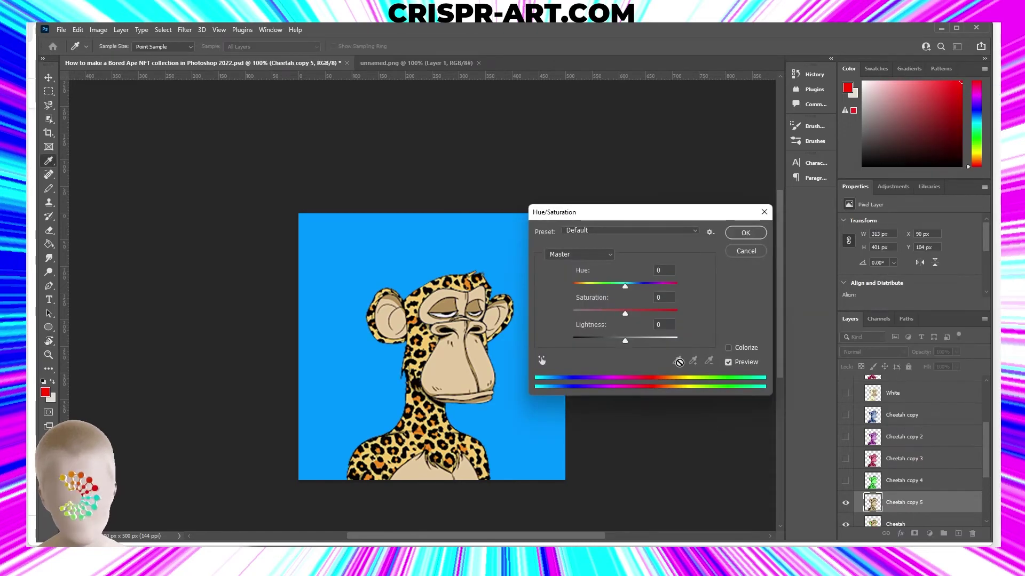
left_click_drag(625, 286, 662, 286)
left_click(758, 252)
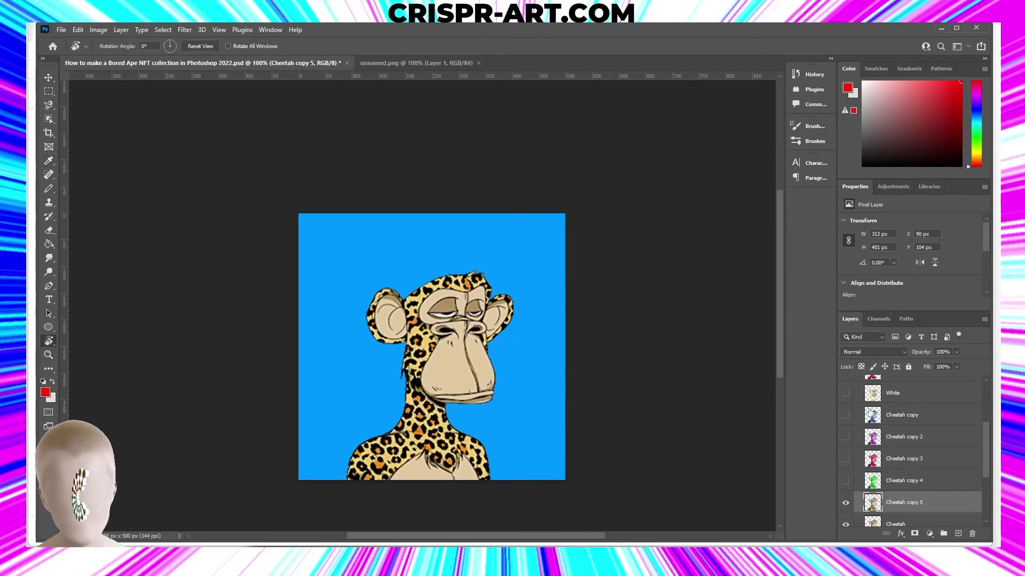
scroll(875, 505, "down", 1)
key("Delete")
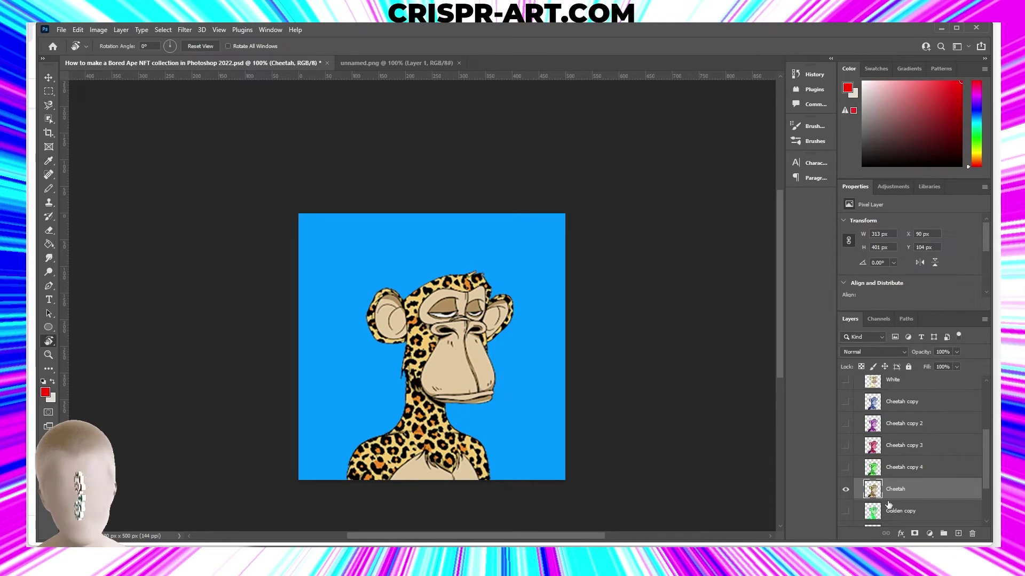
Preview the Cheetah layer, its green, pink, purple and blue copies, and the White fur layer.
left_click(846, 489)
left_click(847, 487)
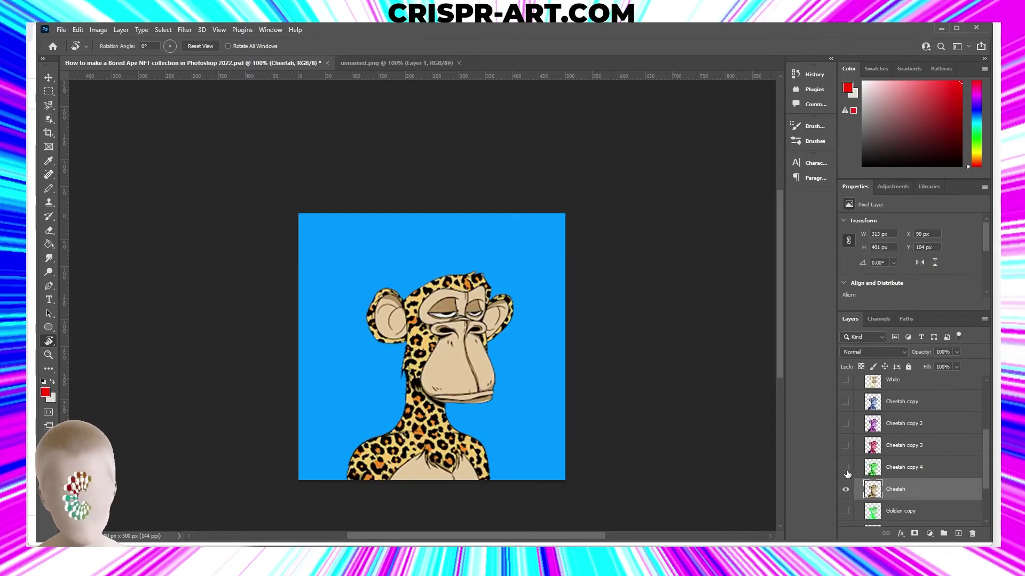
left_click(846, 468)
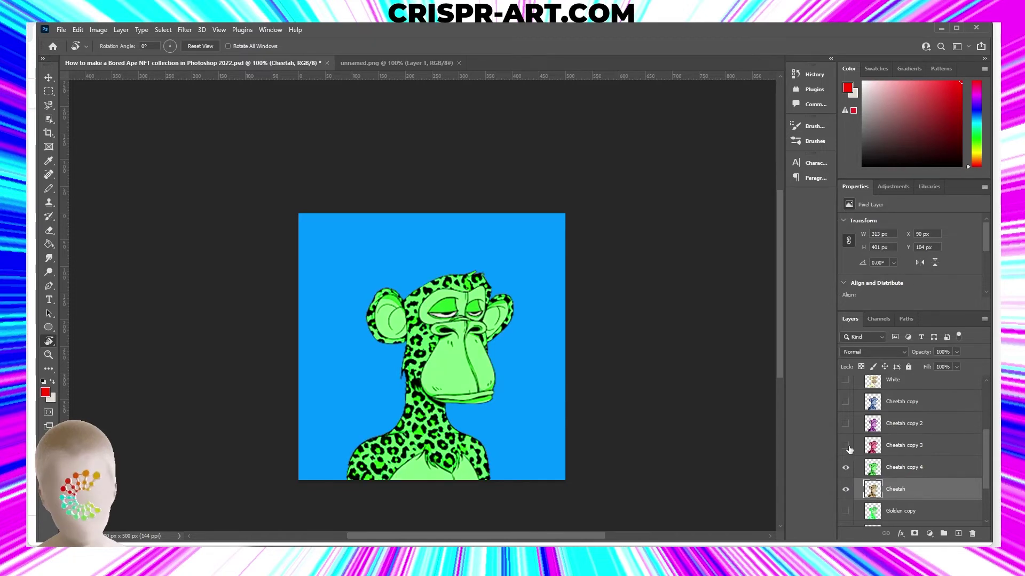
left_click(846, 446)
left_click(847, 423)
left_click(846, 403)
left_click(846, 380)
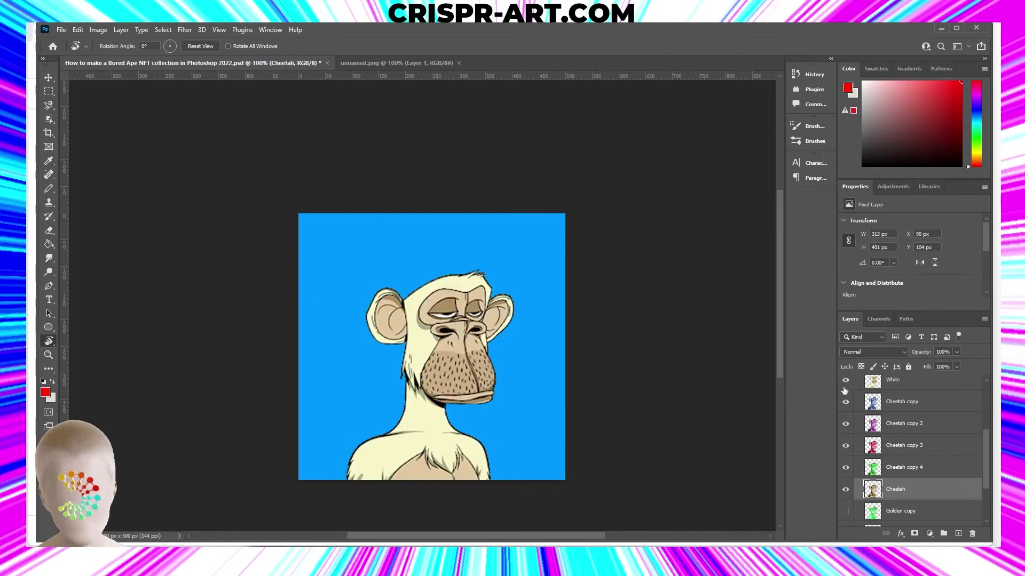
Hide the Cheetah layer, Cheetah copy through copy 4, and the White layer.
scroll(859, 454, "up", 3)
scroll(863, 465, "down", 4)
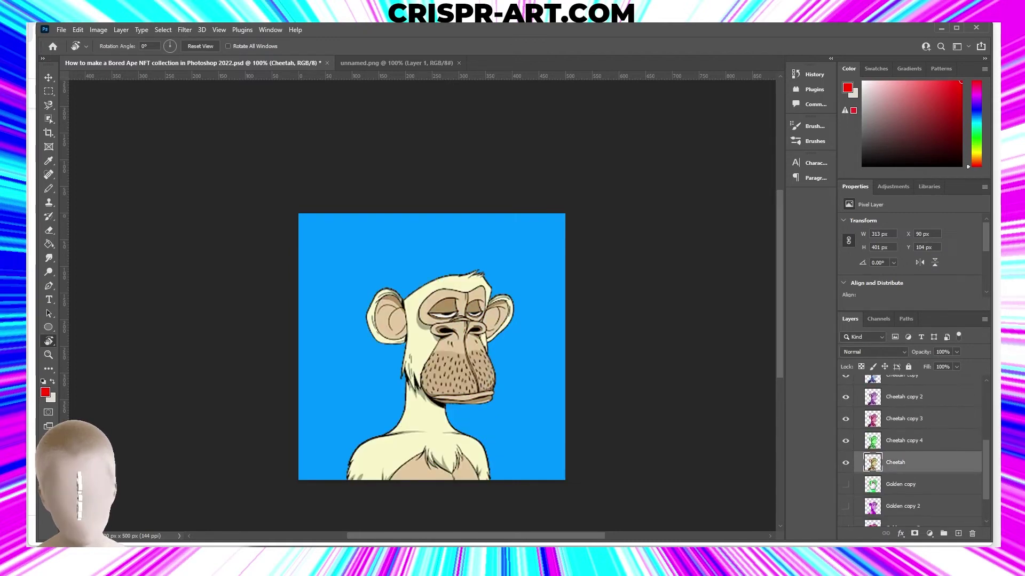
scroll(871, 509, "up", 3)
left_click(846, 481)
left_click(846, 460)
left_click(846, 437)
left_click(846, 416)
left_click(846, 394)
scroll(846, 419, "up", 1)
left_click(845, 401)
scroll(851, 422, "down", 4)
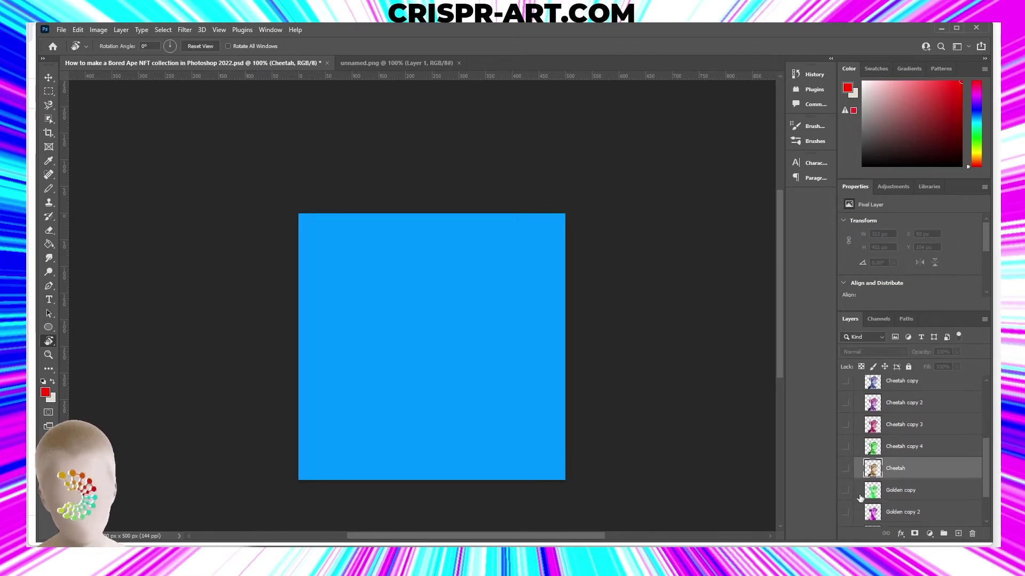
Briefly re-check Cheetah, White and Golden, leaving every fur layer hidden.
left_click(846, 429)
left_click(846, 428)
scroll(848, 404, "up", 4)
left_click(848, 401)
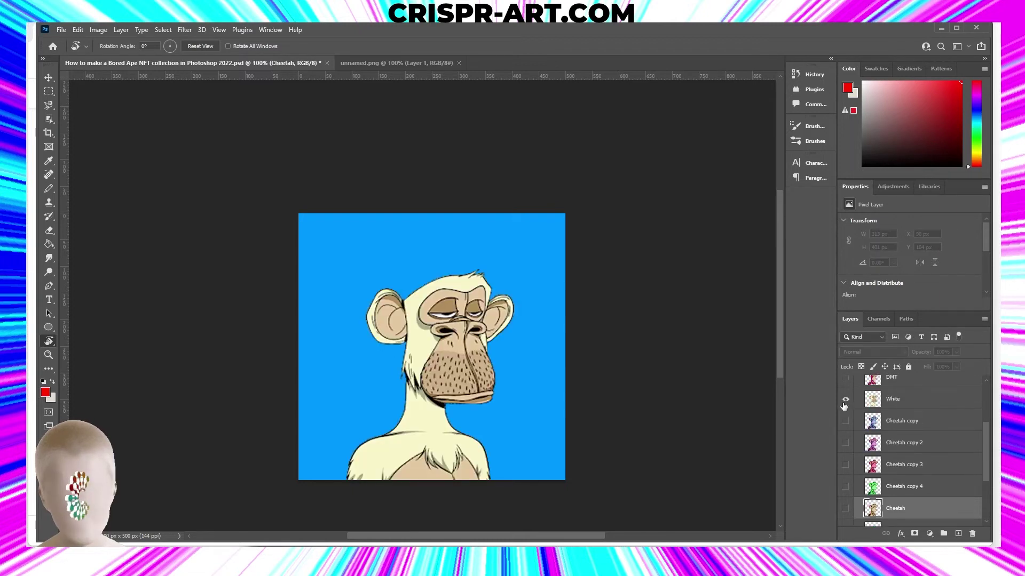
left_click(849, 401)
scroll(864, 512, "down", 4)
left_click(846, 502)
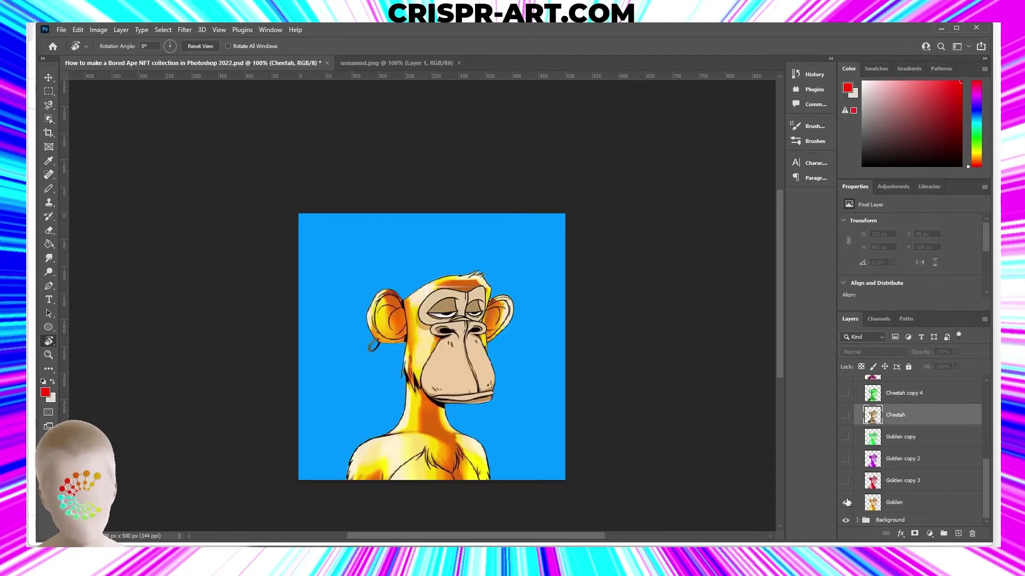
left_click(845, 502)
scroll(848, 502, "up", 5)
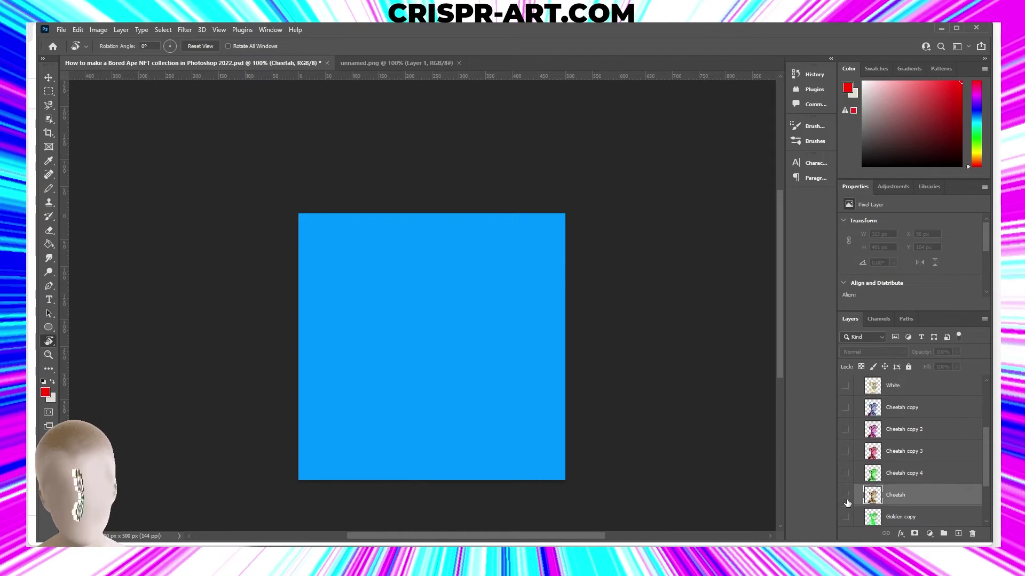
scroll(847, 503, "down", 2)
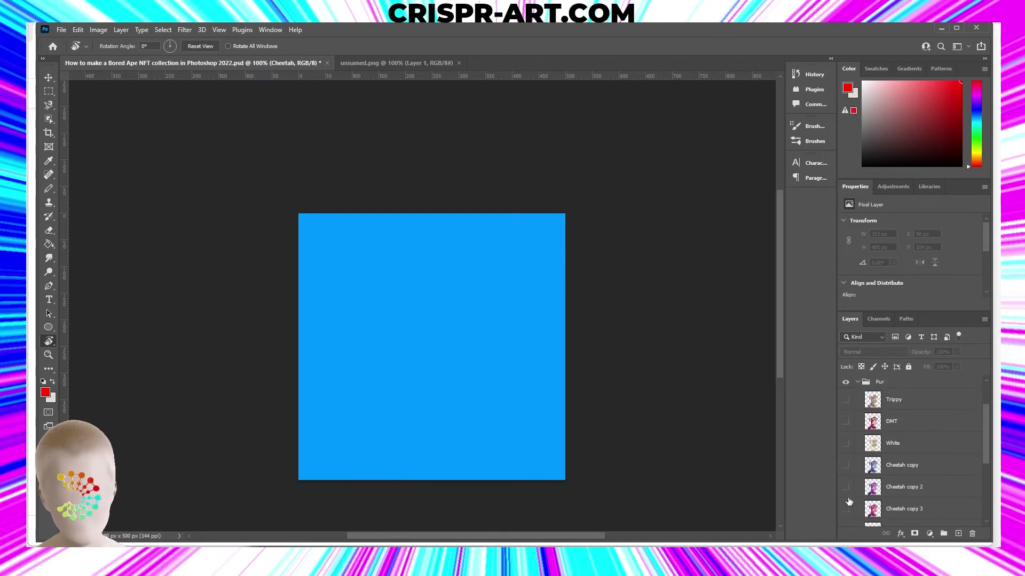
Show the White fur layer and duplicate it as White copy.
left_click(846, 444)
right_click(910, 444)
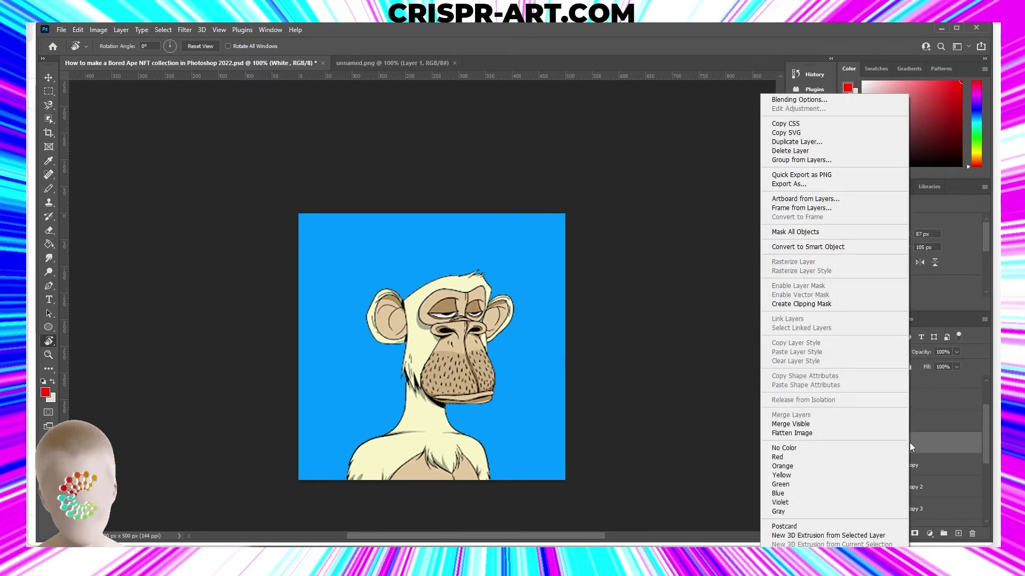
left_click(797, 141)
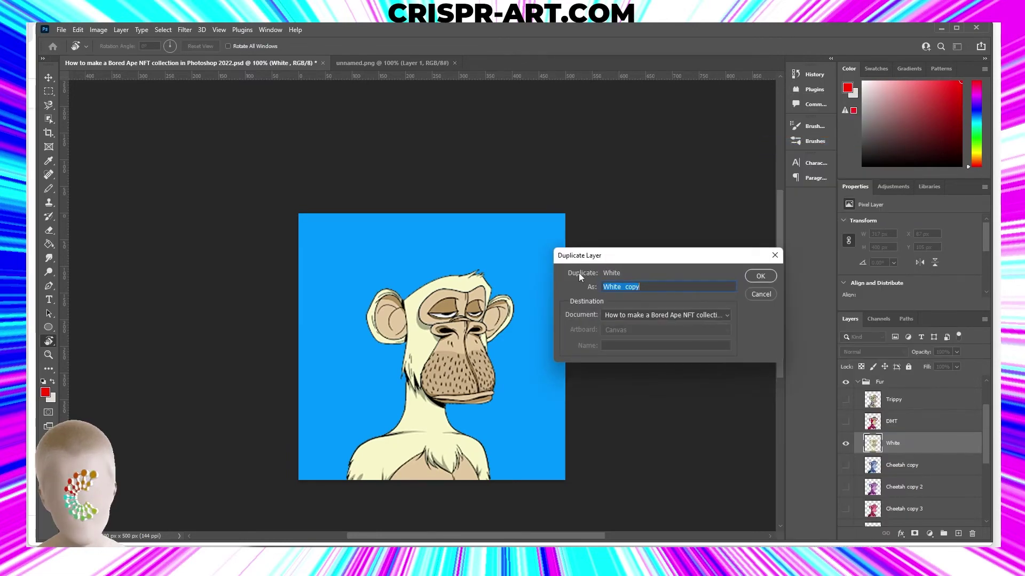
left_click(761, 277)
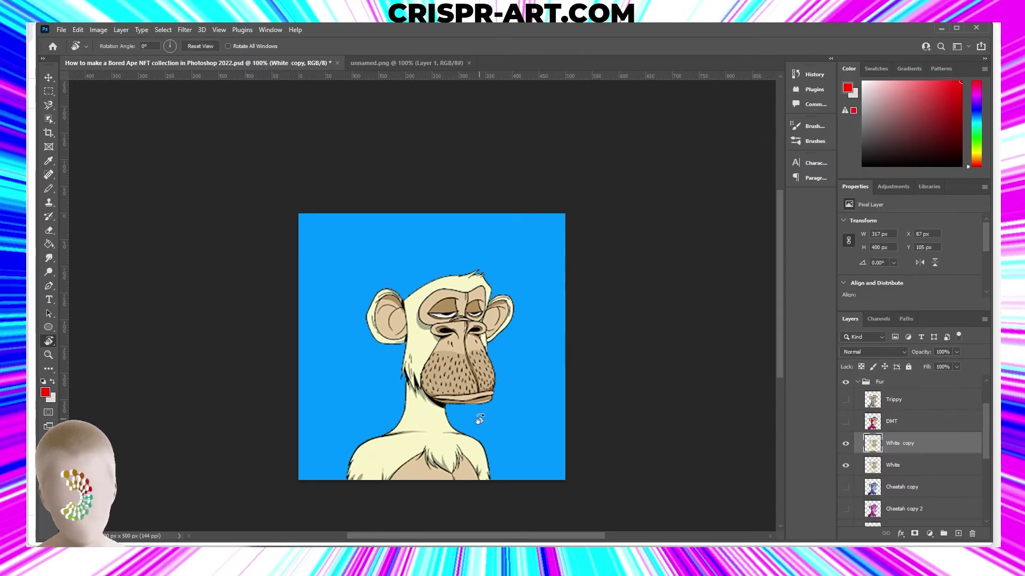
Shift White copy's hue toward blue with saturation about +65 in Hue/Saturation.
key("ctrl+u")
left_click_drag(625, 284, 564, 283)
left_click_drag(630, 316, 660, 312)
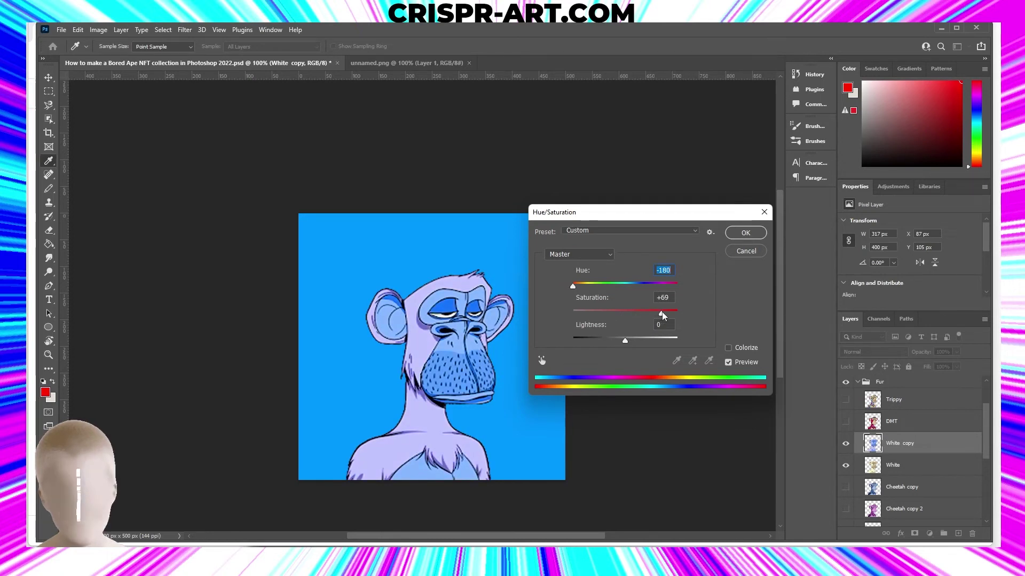
left_click(747, 235)
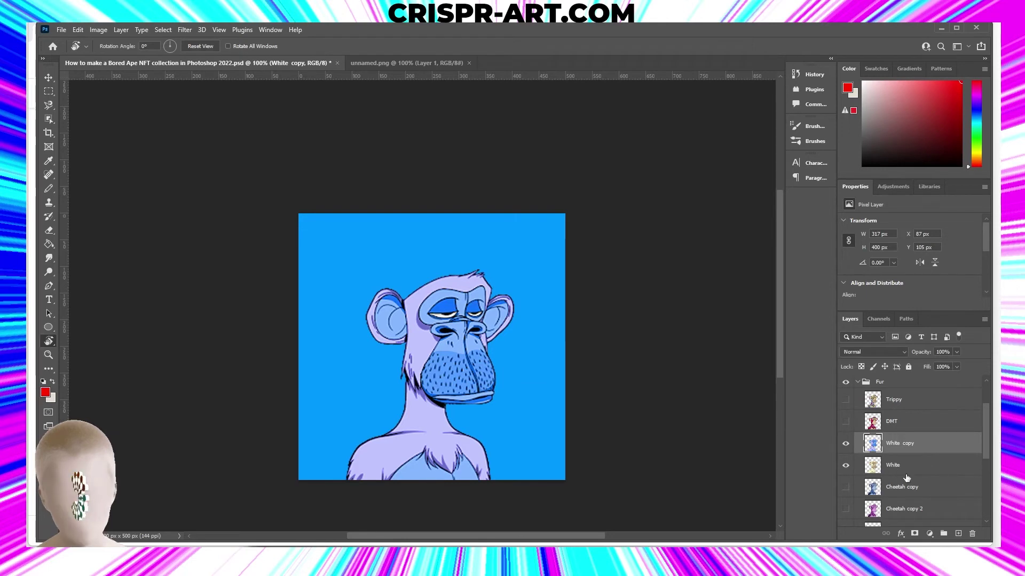
Try a magenta hue and a Ctrl+I invert, then keep White copy lavender-blue.
scroll(908, 479, "up", 1)
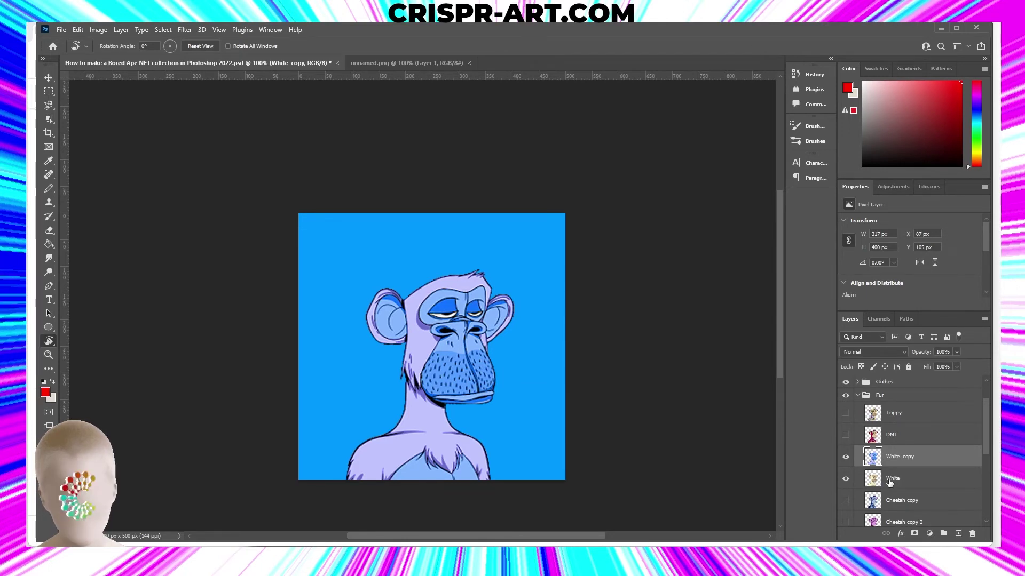
key("ctrl+z")
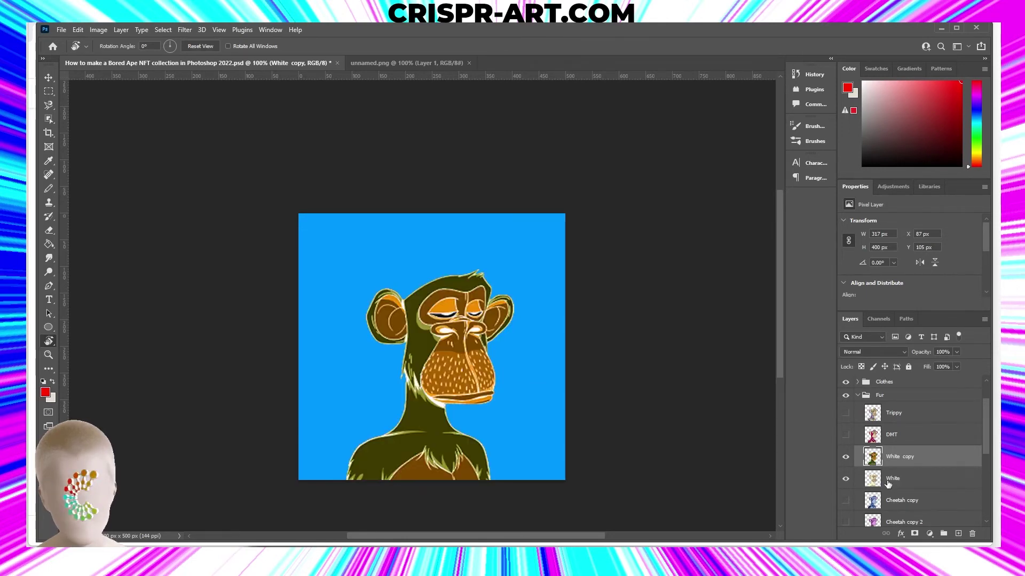
key("ctrl+u")
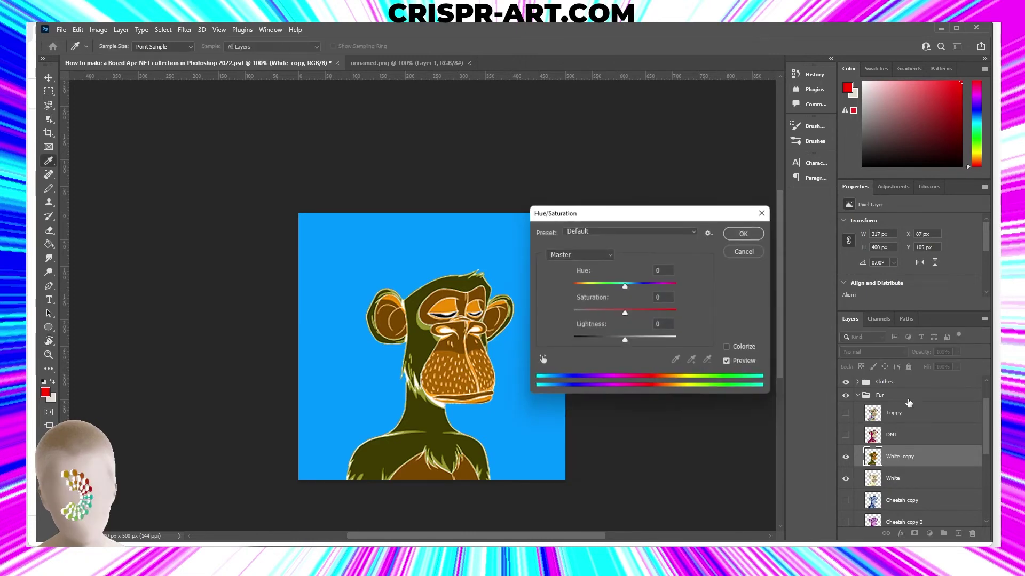
left_click_drag(625, 283, 678, 286)
left_click(745, 251)
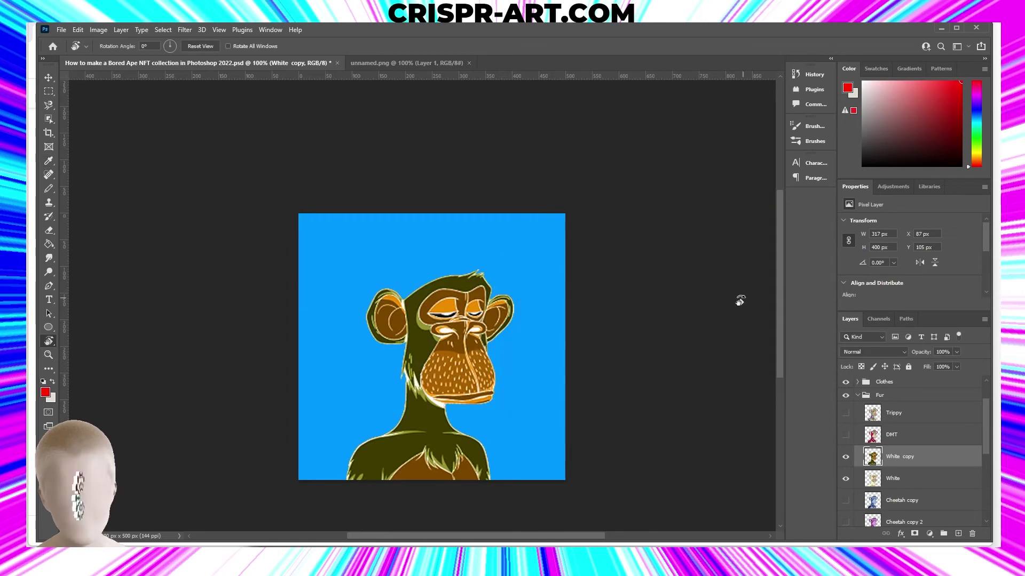
key("r")
key("ctrl+i")
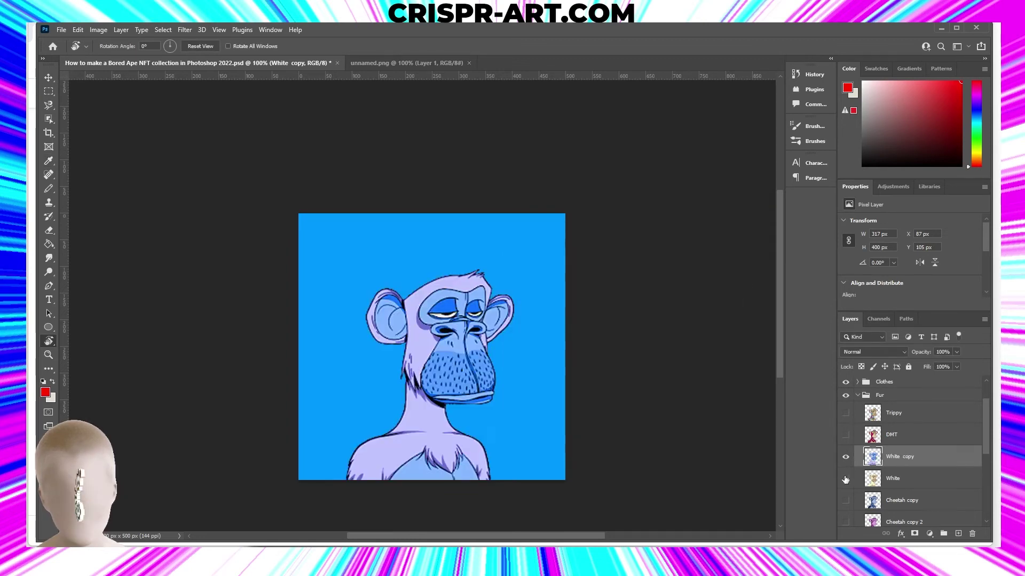
scroll(854, 480, "down", 4)
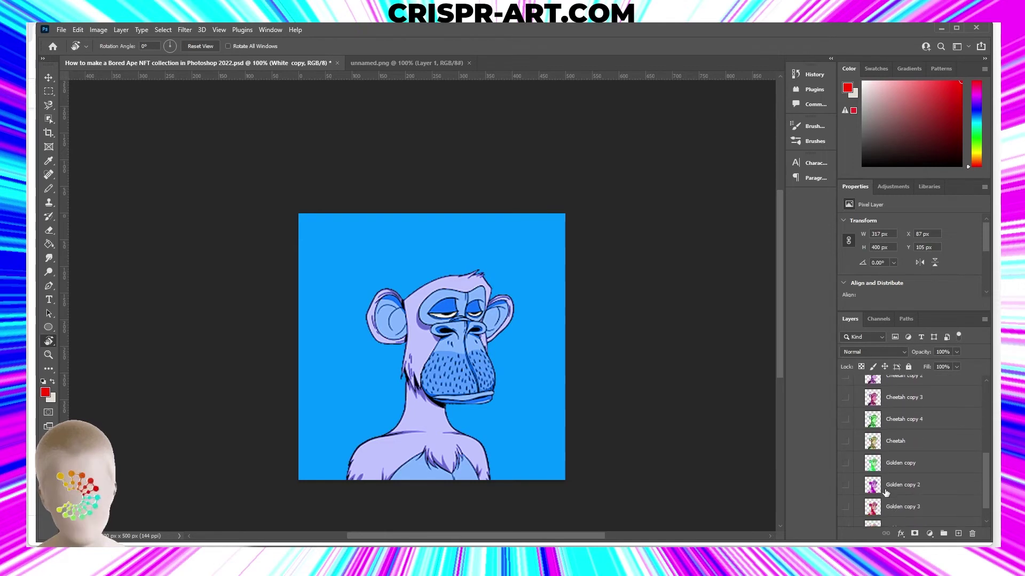
scroll(876, 506, "up", 4)
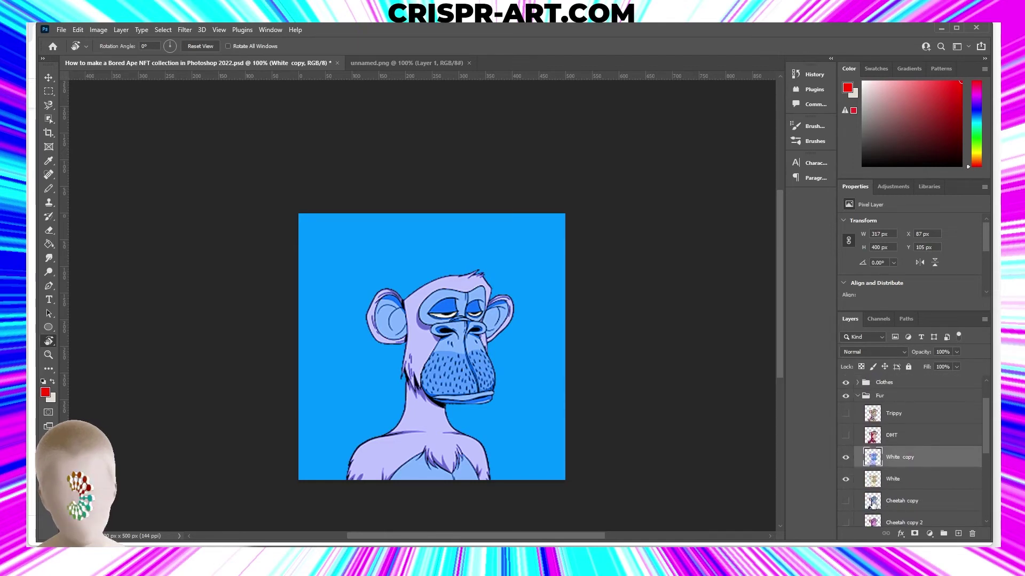
Hide White copy and White, then show and select the DMT fur layer.
left_click(846, 460)
left_click(845, 479)
left_click(845, 436)
left_click(902, 436)
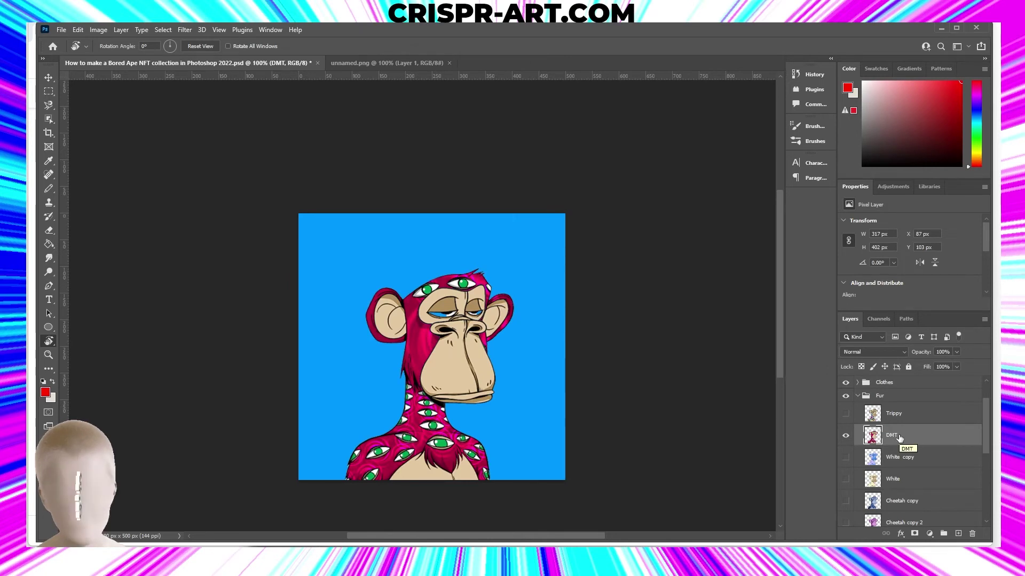
Test Ctrl+I inverts on DMT, then reset default colours and pick the Rectangle tool.
key("ctrl+i")
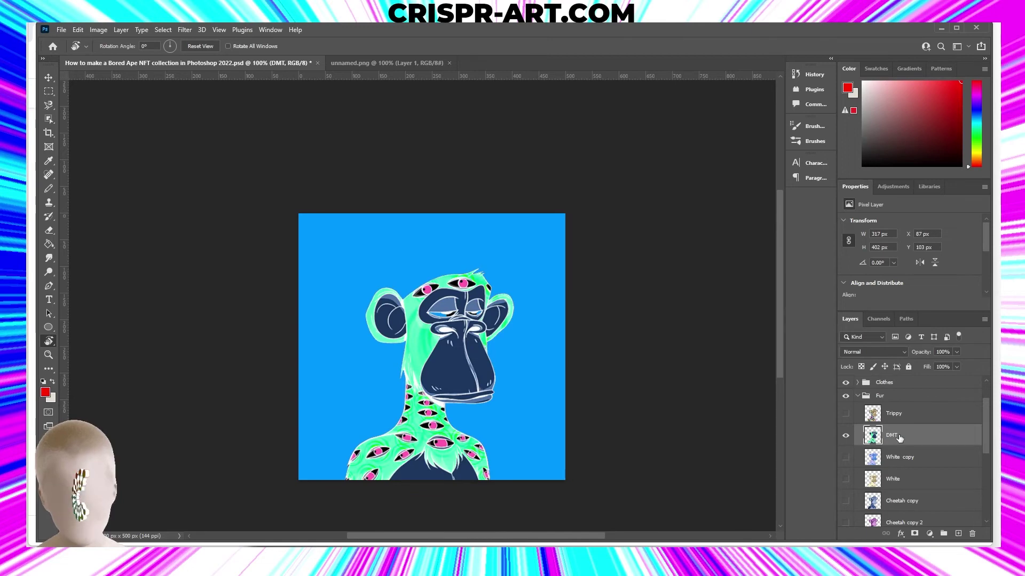
key("ctrl+i")
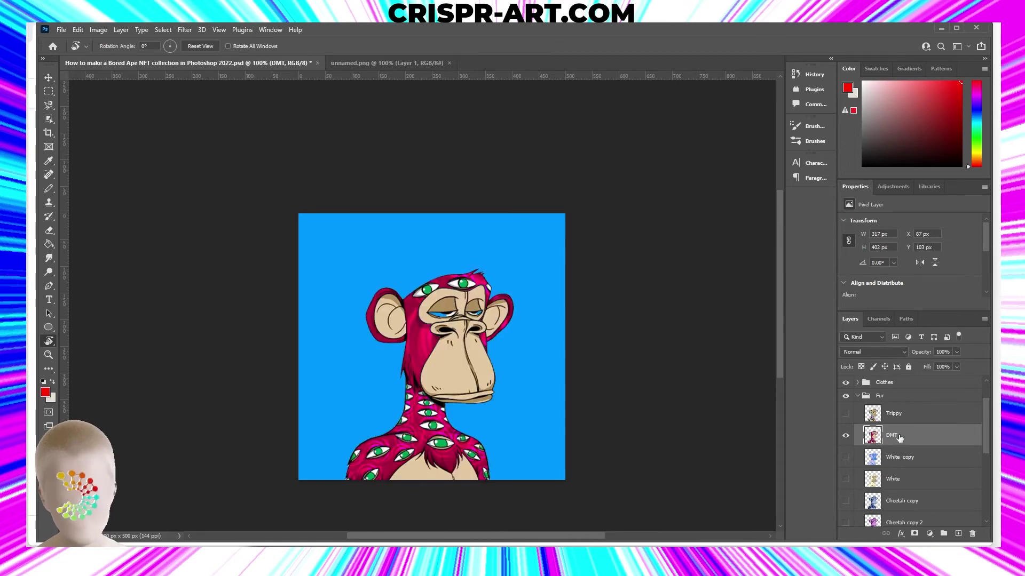
key("ctrl+i")
key("ctrl+i")
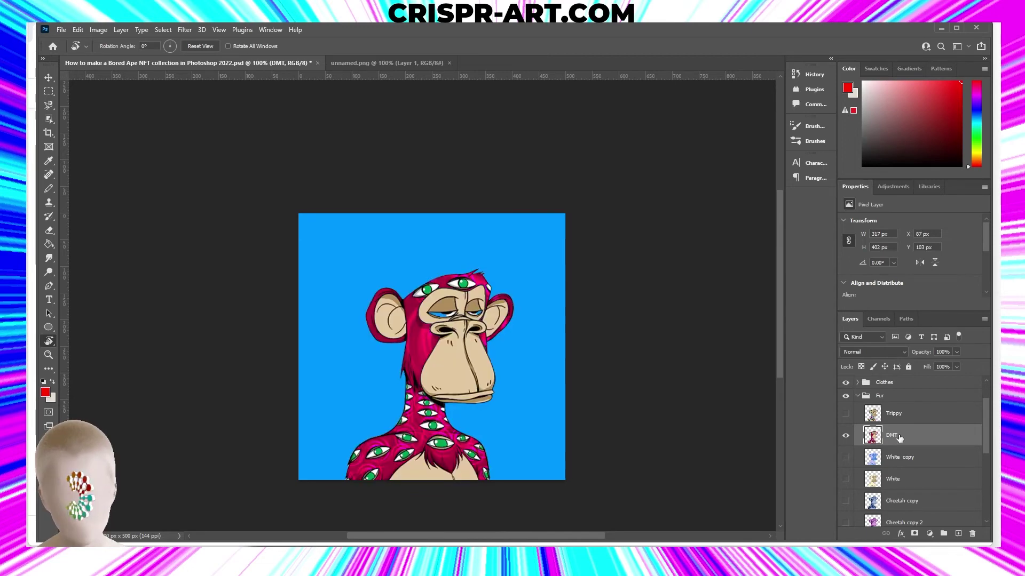
left_click(846, 436)
left_click(846, 436)
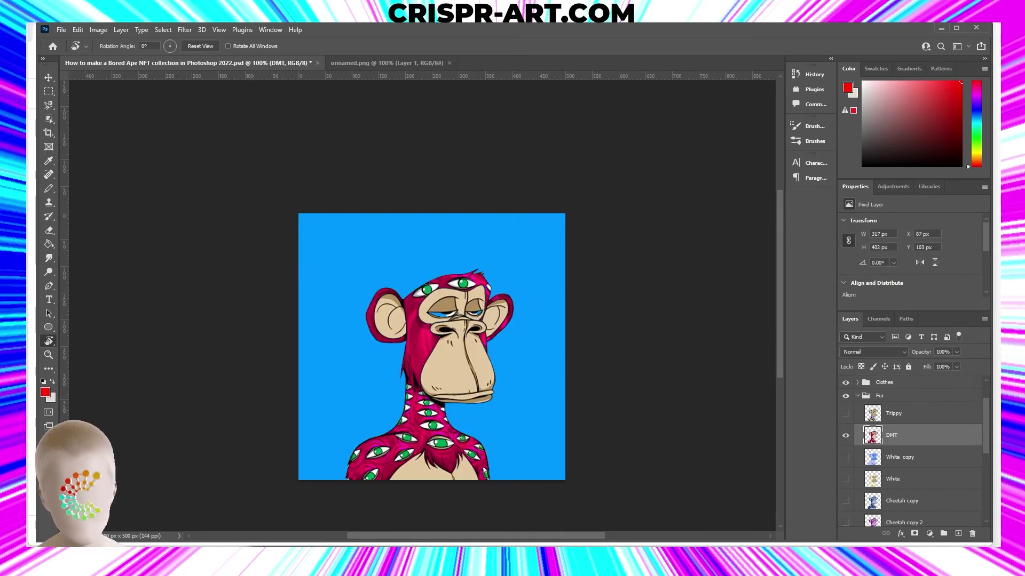
key("u")
key("d")
key("x")
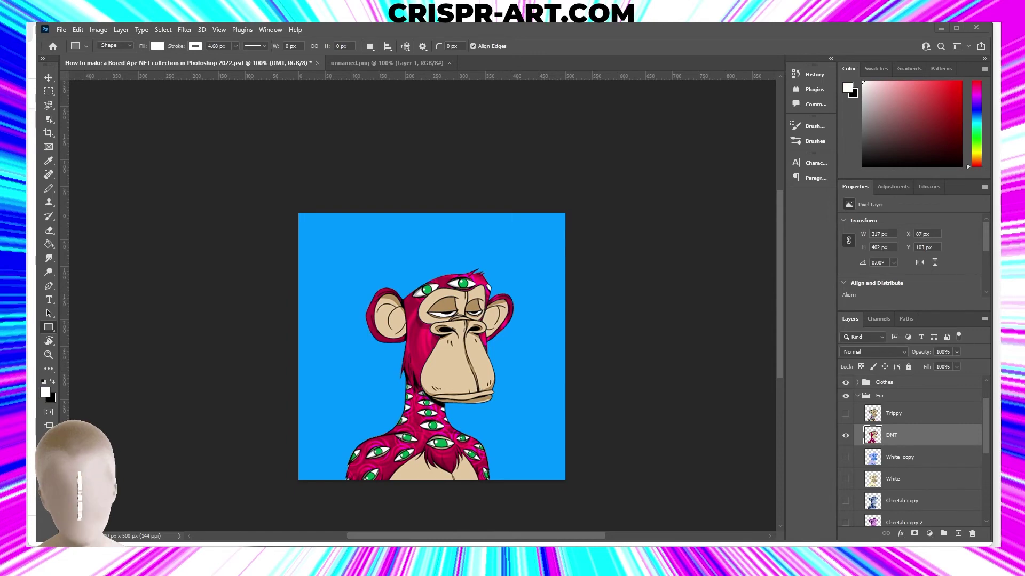
Duplicate DMT as DMT copy and shift its hue -137 to blue fur.
right_click(911, 437)
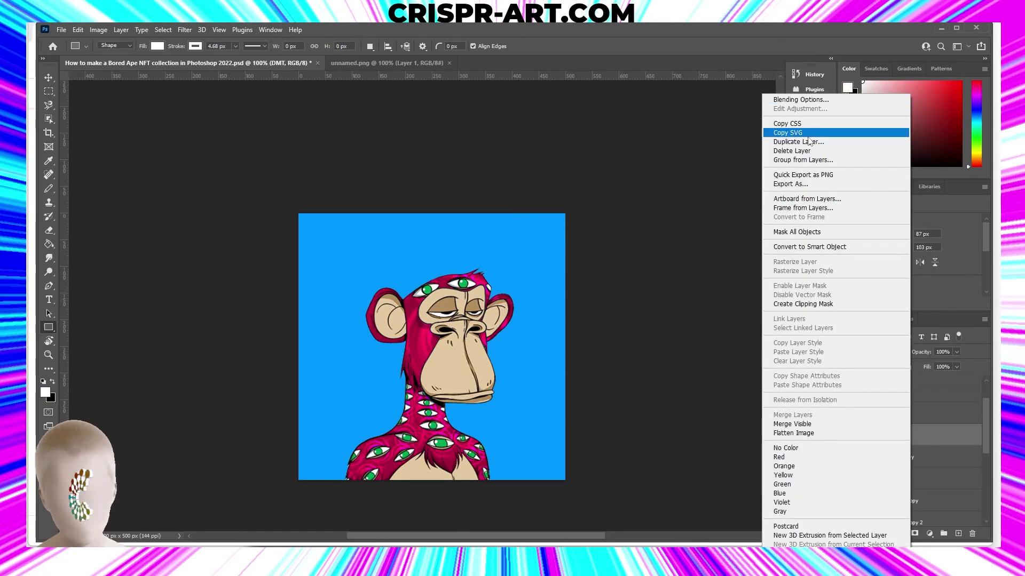
left_click(808, 142)
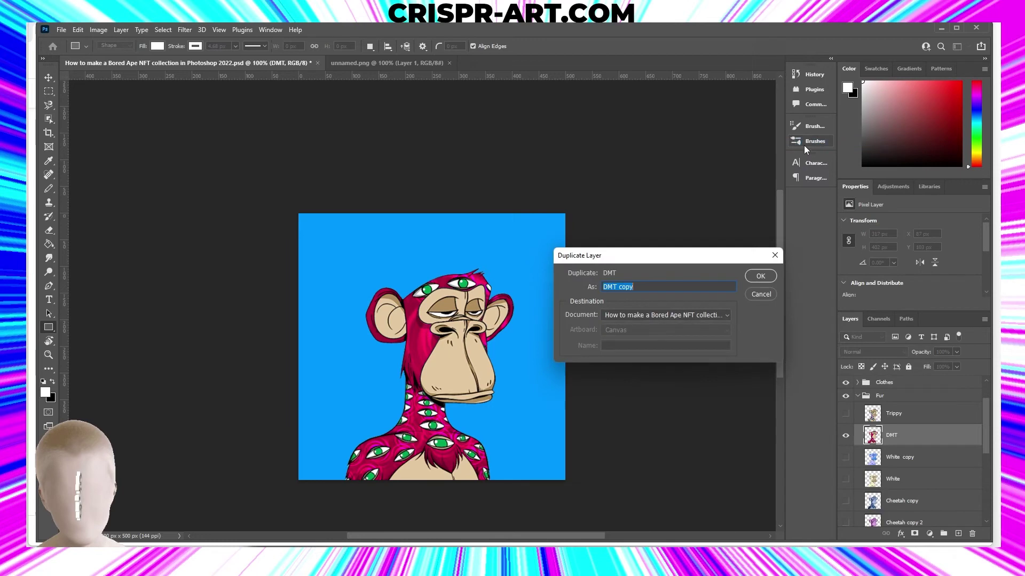
left_click(752, 278)
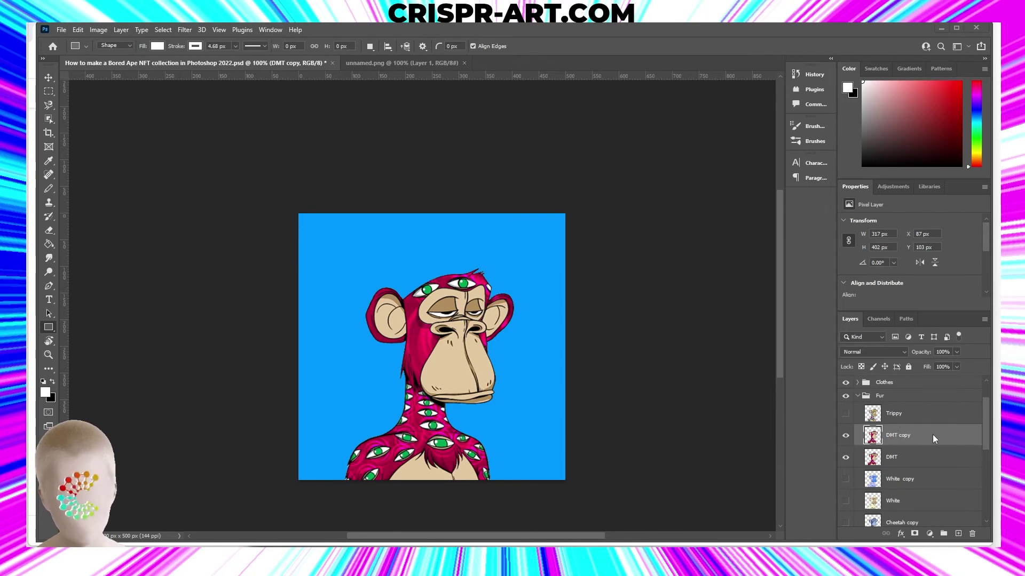
key("ctrl+u")
left_click_drag(625, 289, 583, 285)
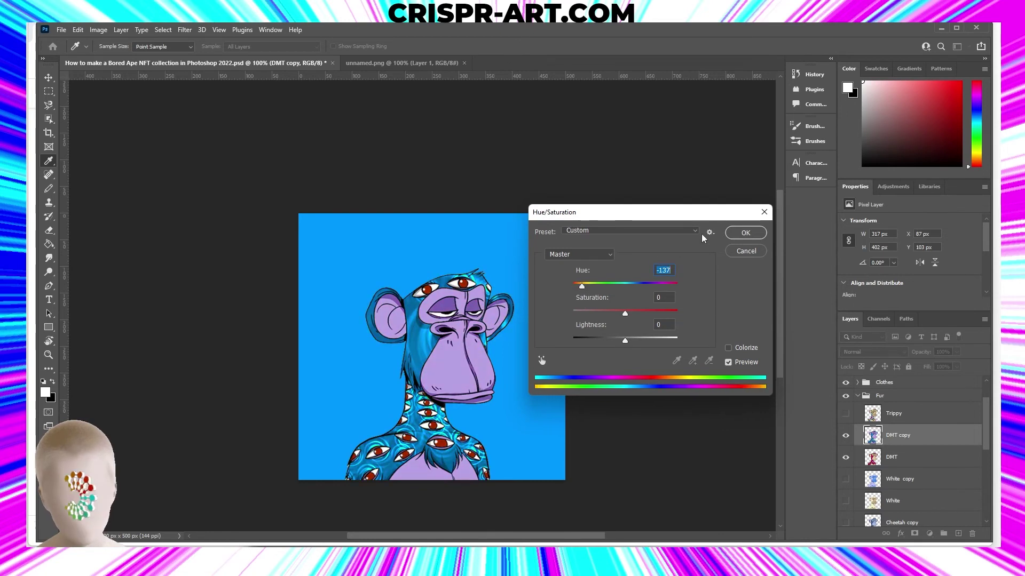
left_click(745, 233)
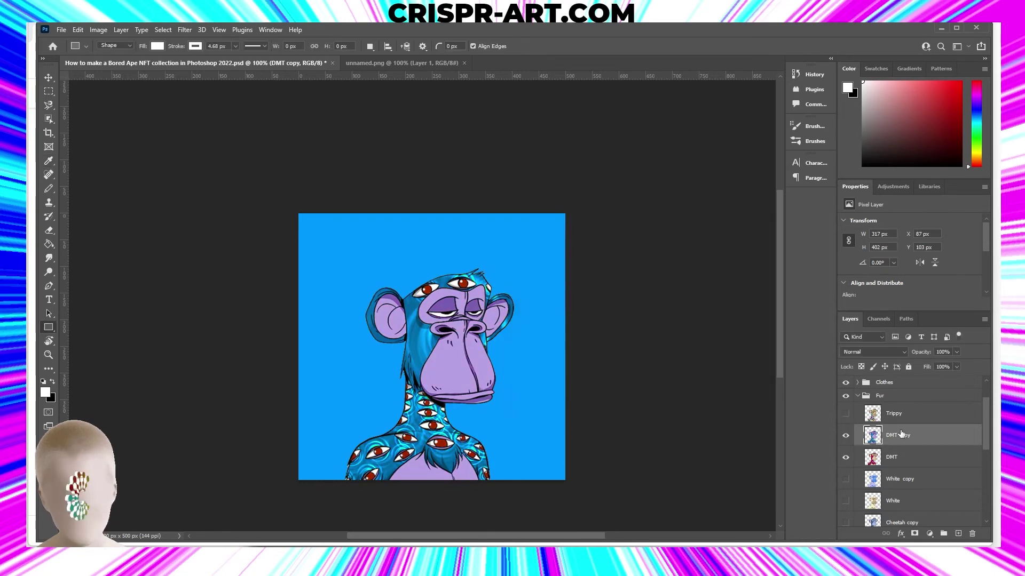
Hide DMT copy, duplicate DMT as DMT copy 2, and shift its hue +75 to yellow.
left_click(846, 437)
right_click(907, 457)
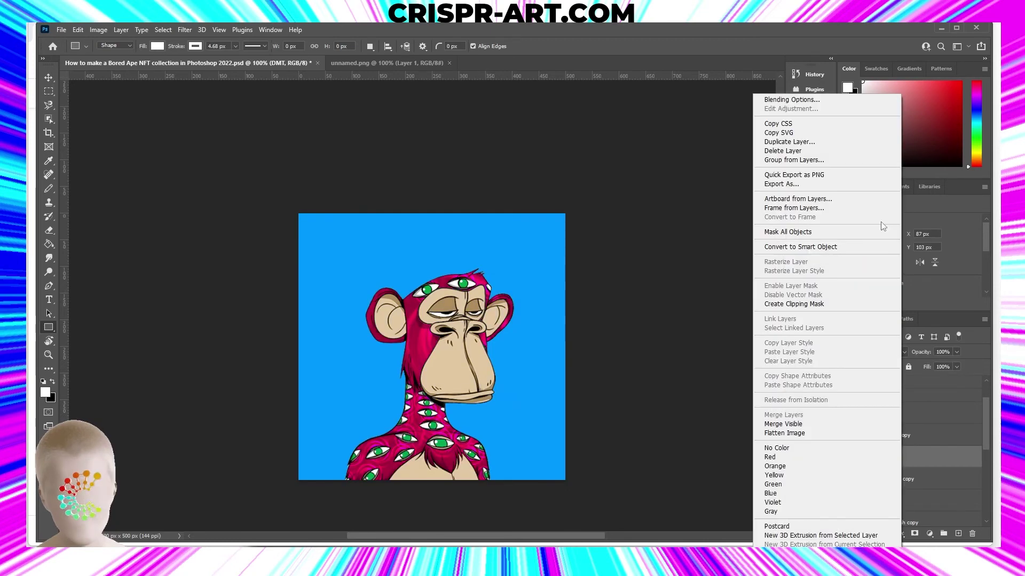
left_click(776, 143)
left_click(761, 274)
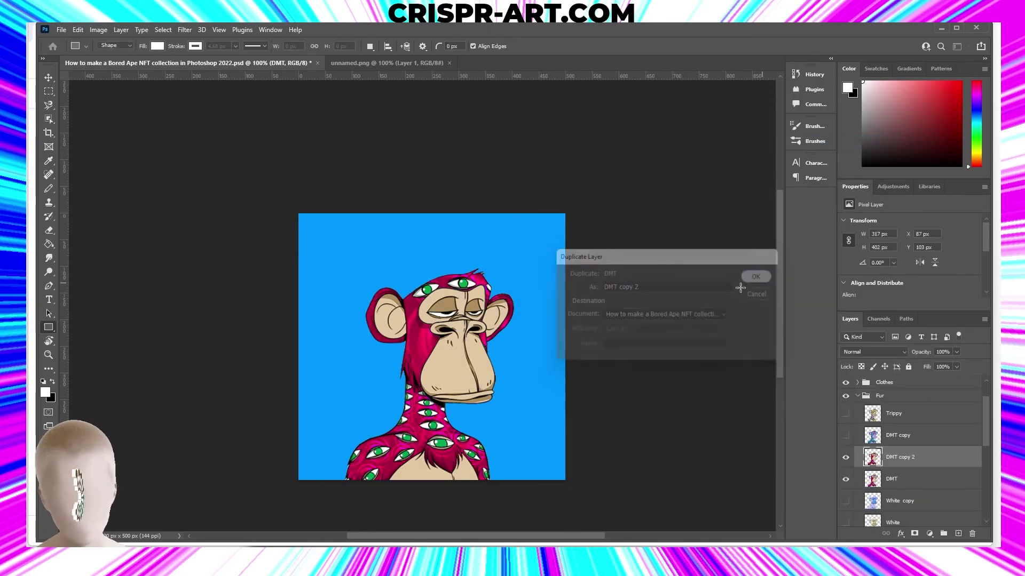
key("ctrl+u")
left_click_drag(591, 287, 658, 291)
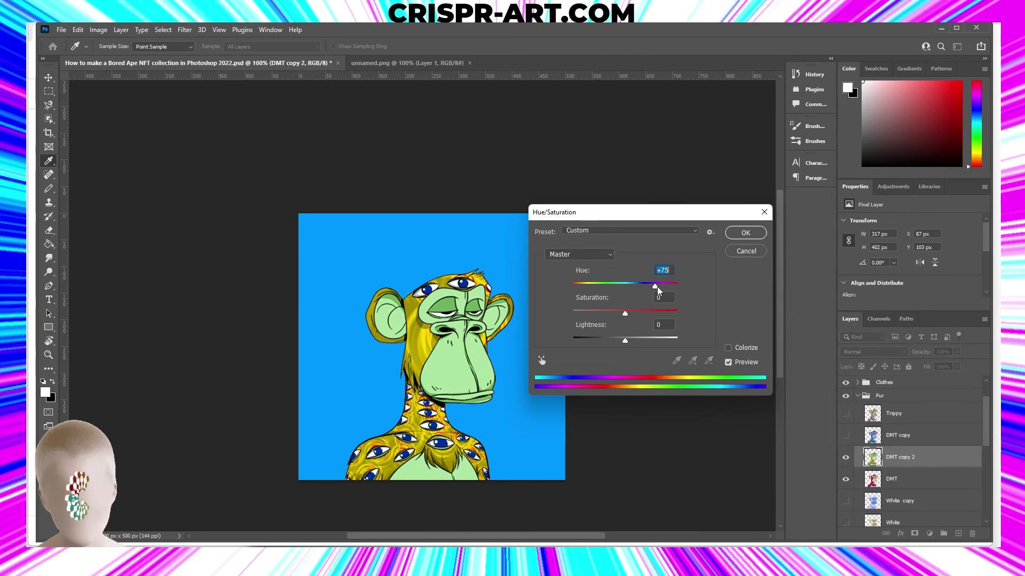
left_click(731, 237)
Duplicate DMT as DMT copy 3, shift its hue +175 to green, then hide it.
left_click(845, 457)
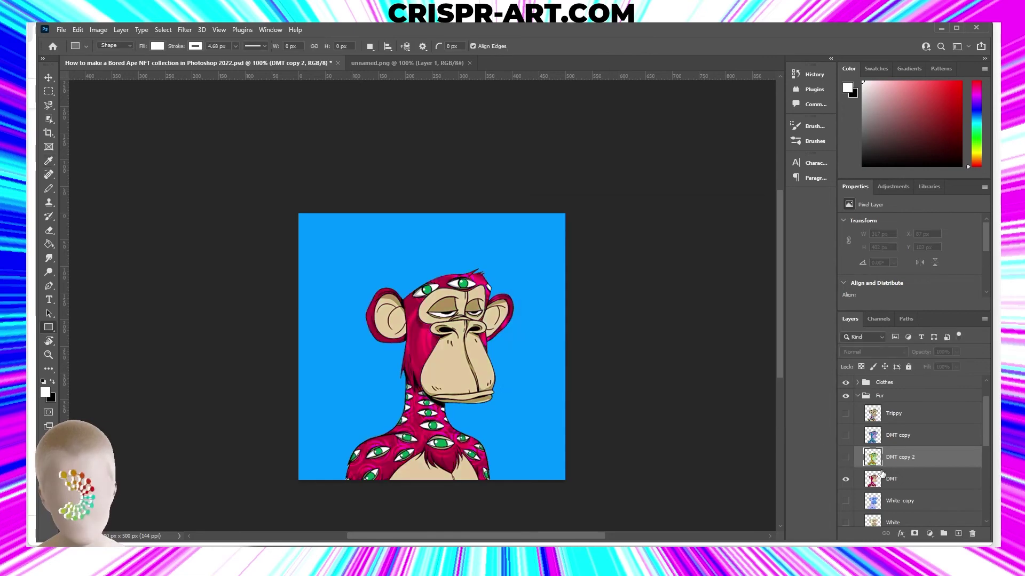
right_click(886, 479)
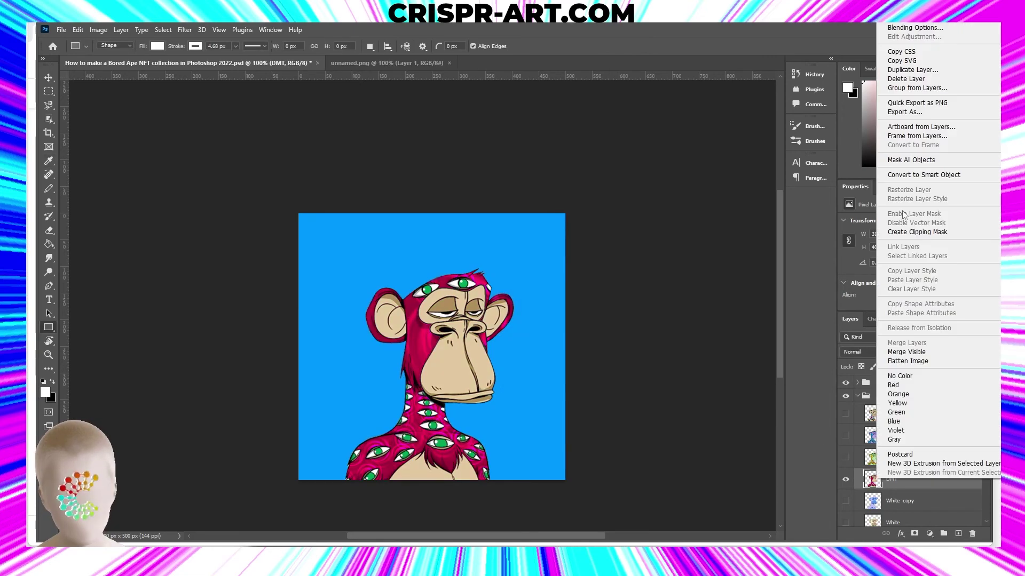
left_click(910, 70)
left_click(758, 277)
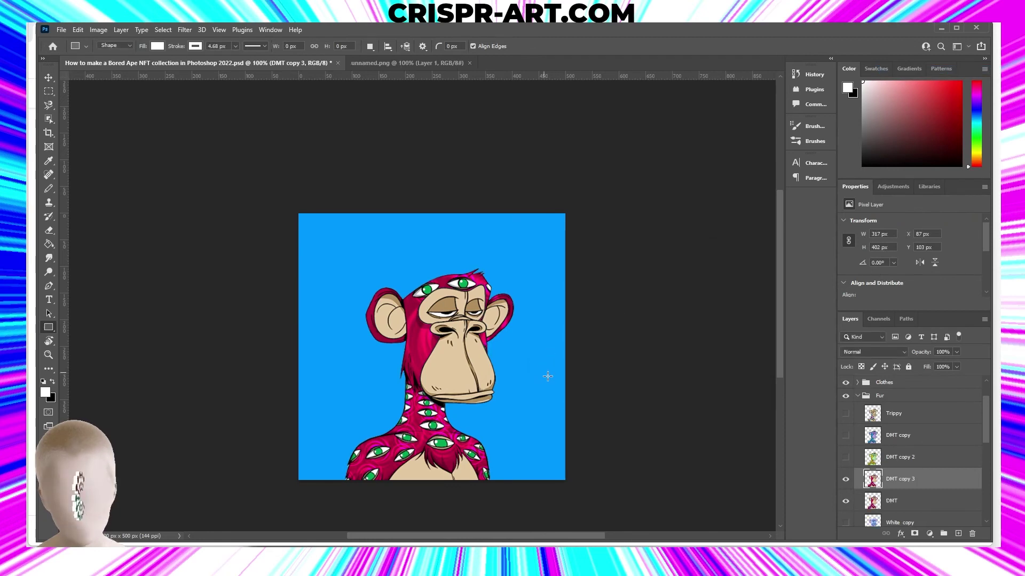
key("ctrl+u")
left_click_drag(625, 286, 672, 290)
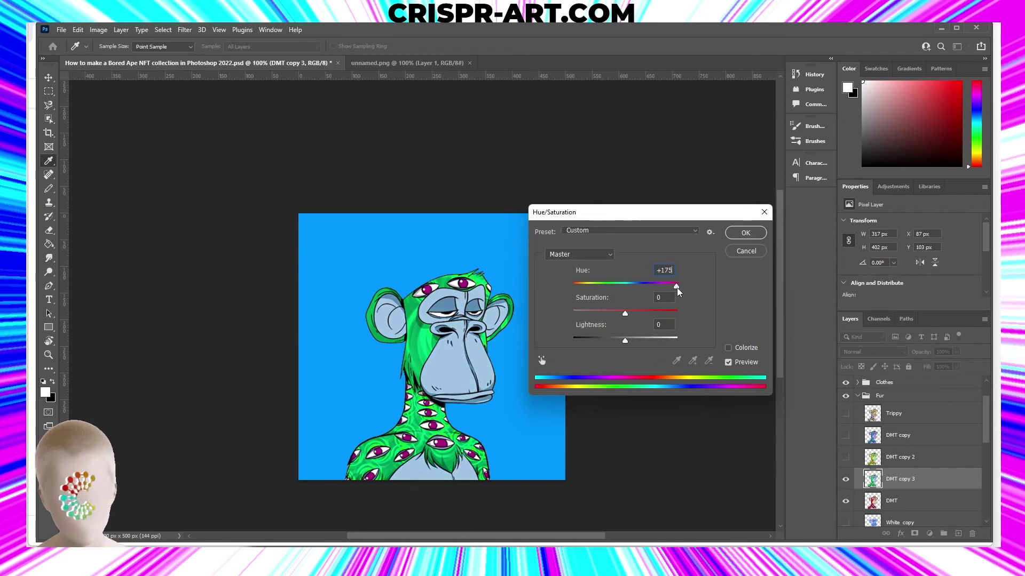
left_click(731, 237)
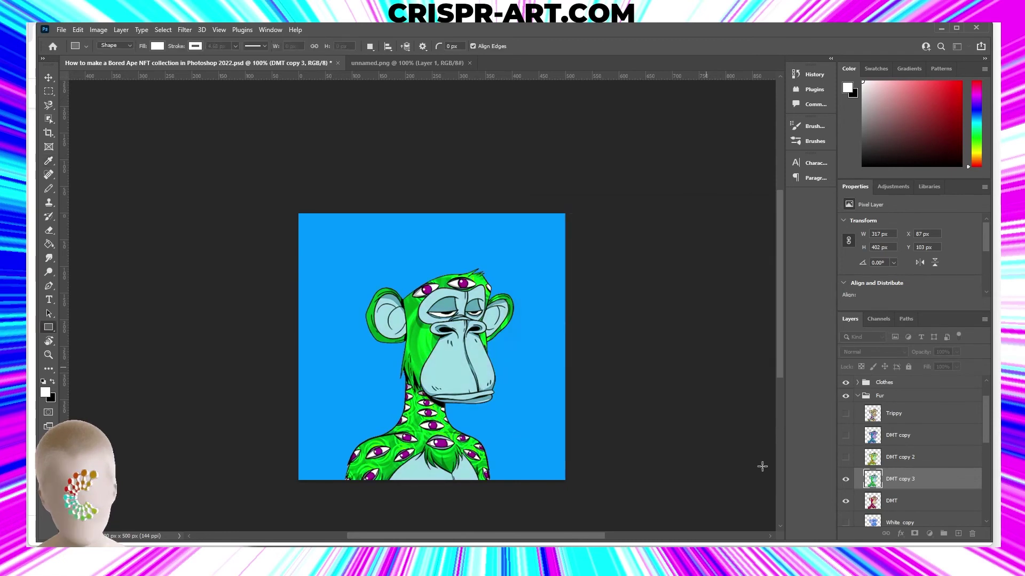
left_click(845, 480)
scroll(857, 488, "up", 2)
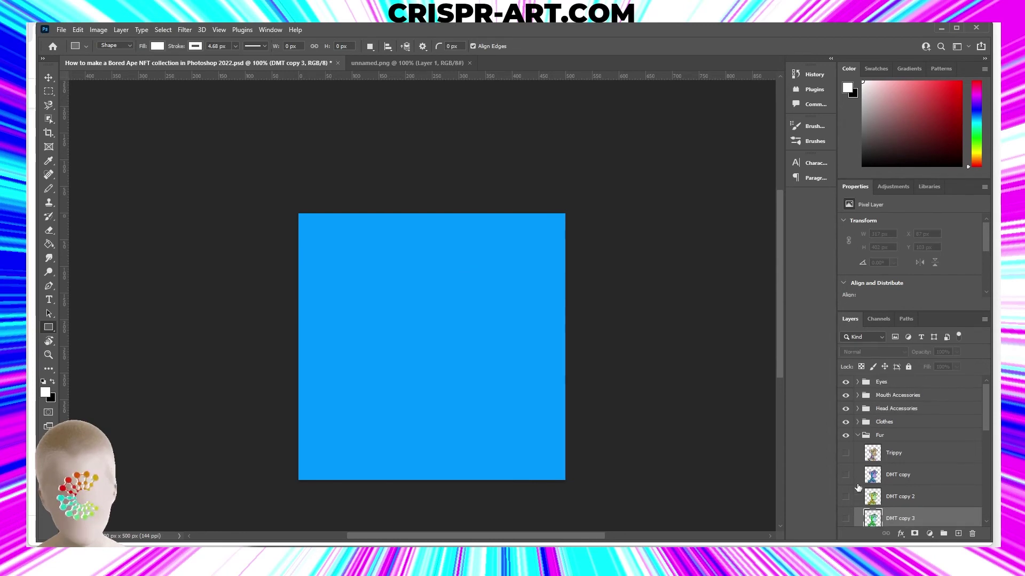
Show and select Trippy, duplicate it as Trippy copy, and shift its hue about -43 to pink.
left_click(846, 452)
left_click(913, 458)
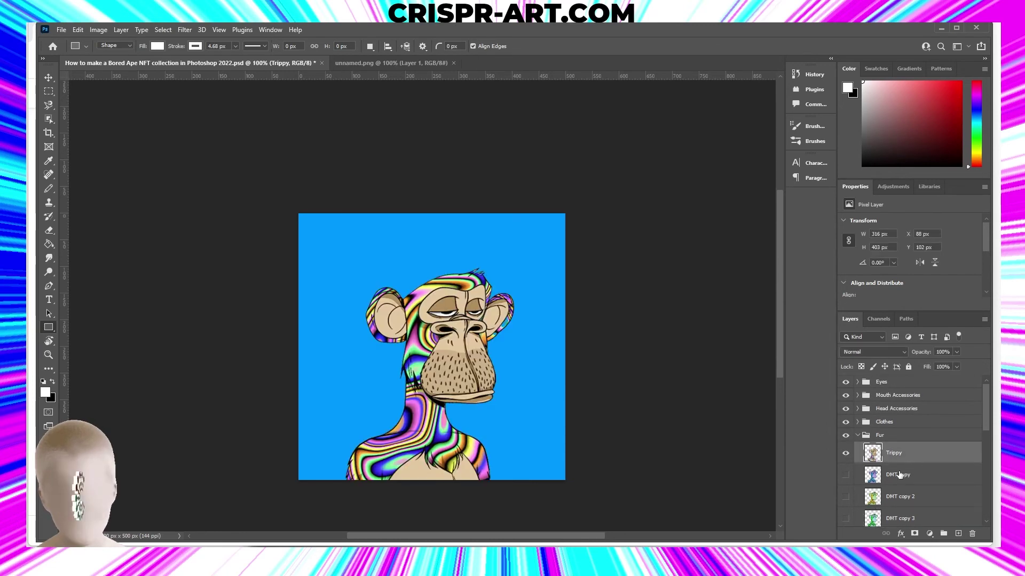
right_click(908, 455)
left_click(795, 142)
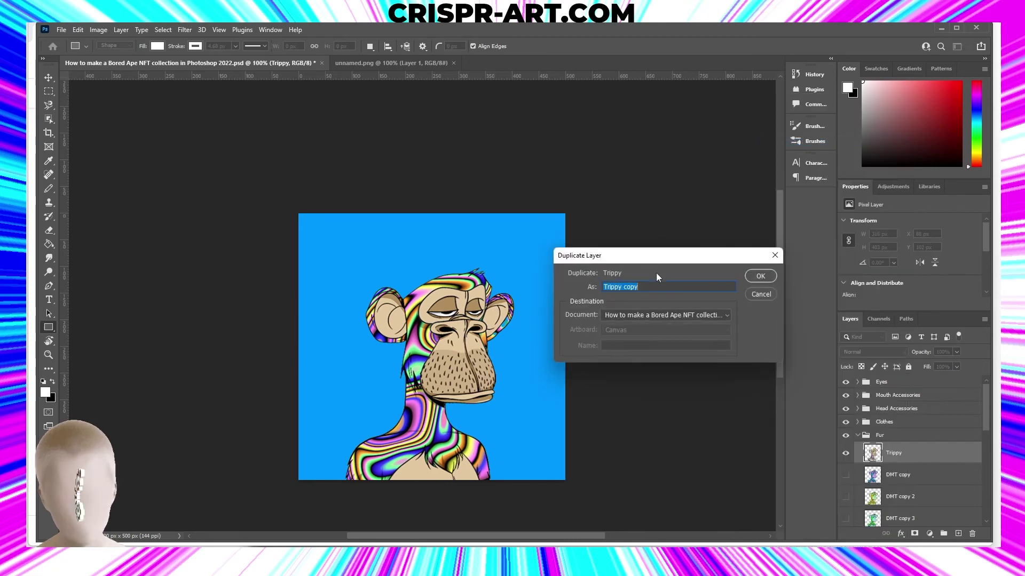
left_click(751, 281)
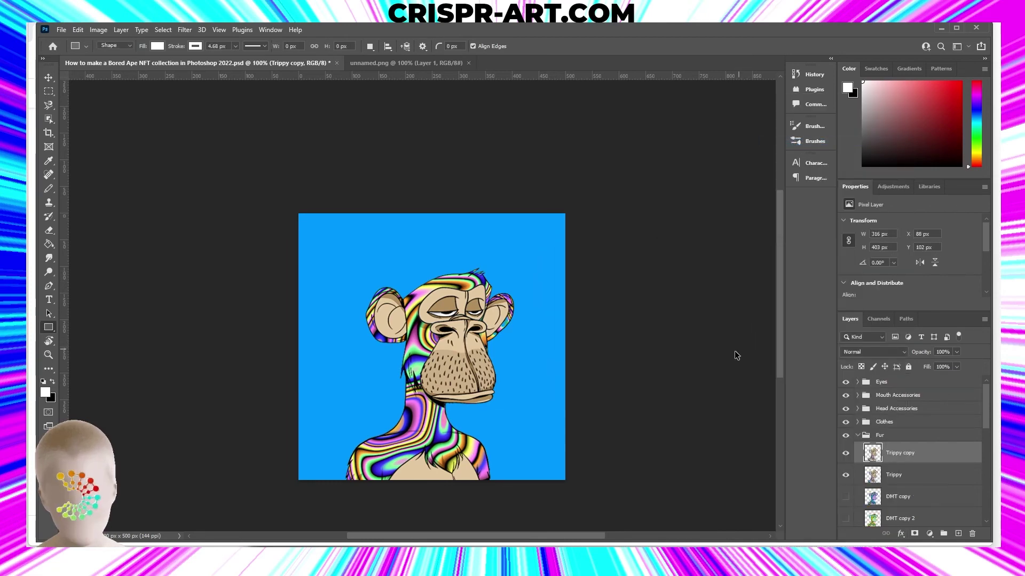
key("ctrl+u")
left_click_drag(625, 285, 600, 296)
left_click(746, 232)
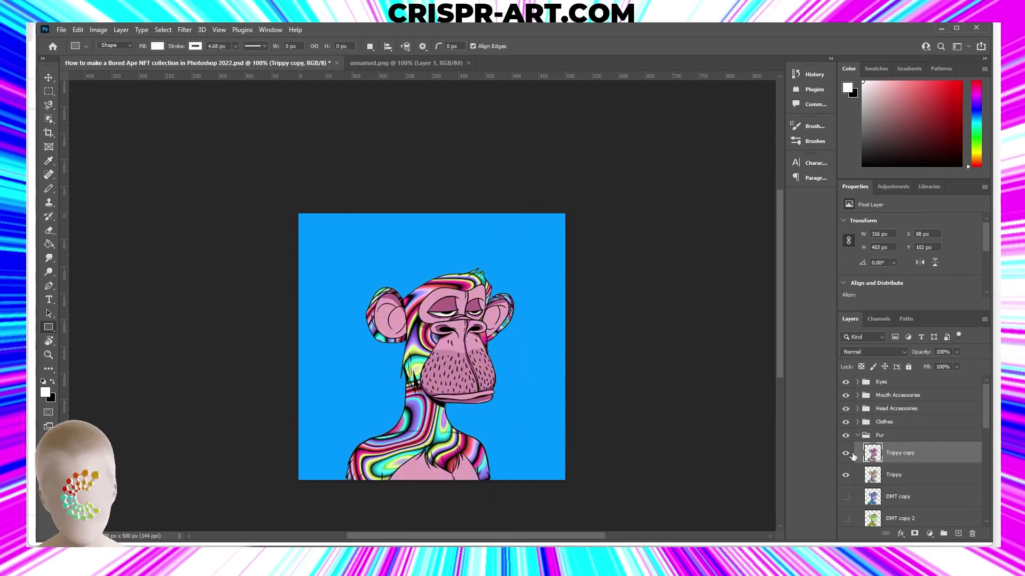
Hide Trippy copy, duplicate Trippy as Trippy copy 2, and shift its hue +125 to green.
left_click(846, 452)
right_click(907, 476)
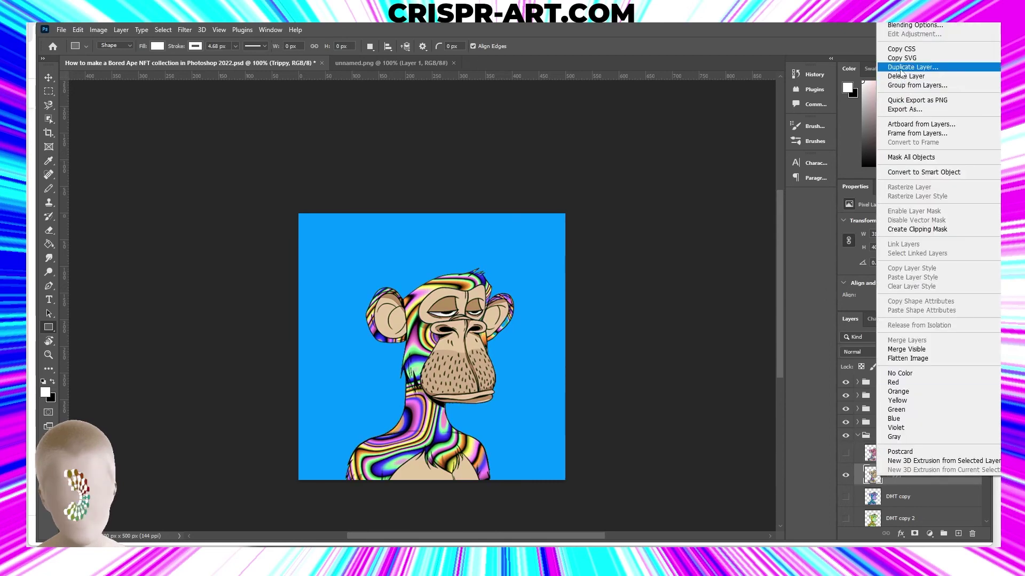
left_click(906, 66)
key("Return")
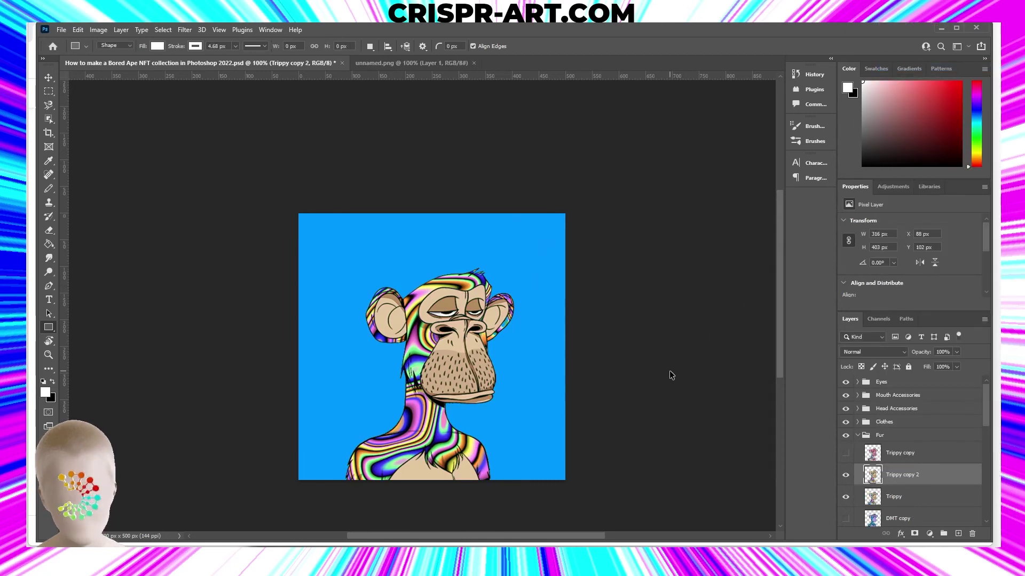
key("ctrl+u")
left_click_drag(626, 287, 666, 285)
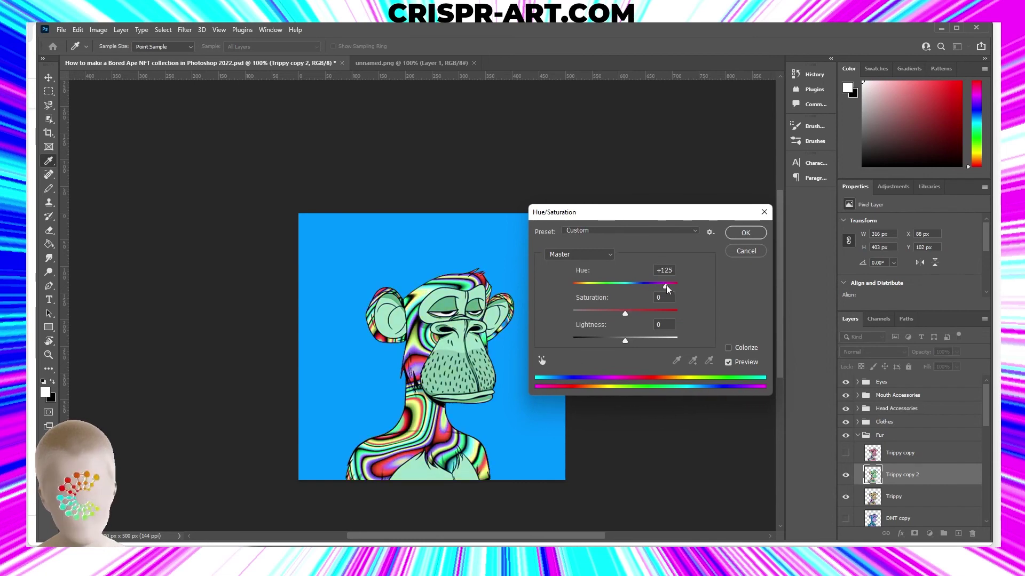
left_click(746, 234)
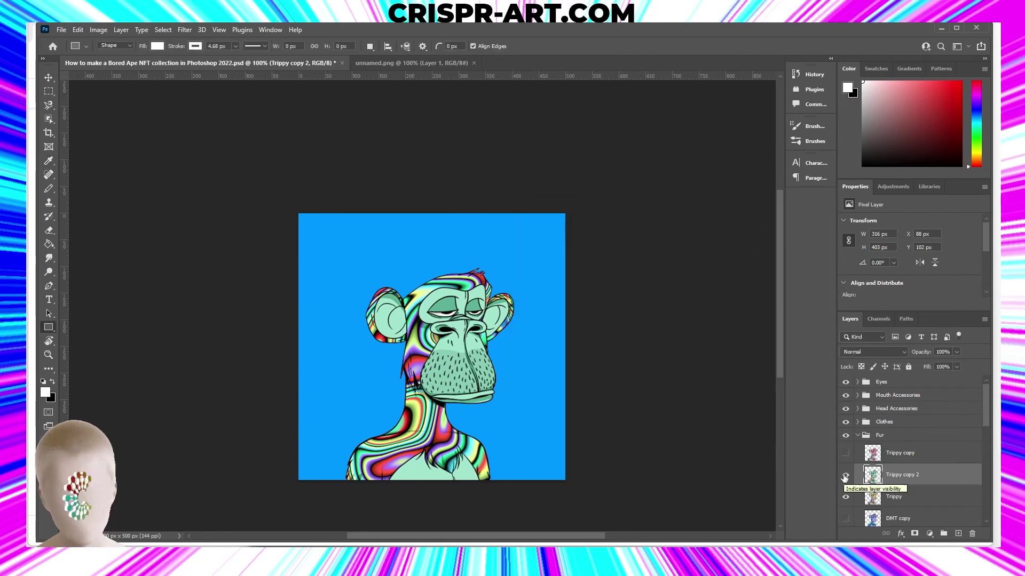
Save the document, compare the Trippy copies, then hide Trippy copy and Trippy copy 2.
key("ctrl+s")
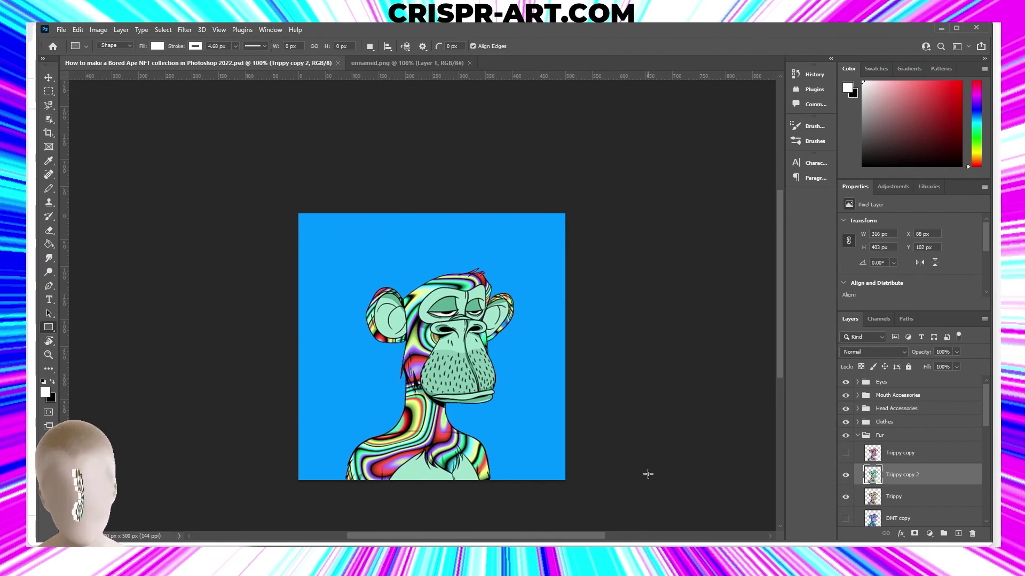
left_click(846, 483)
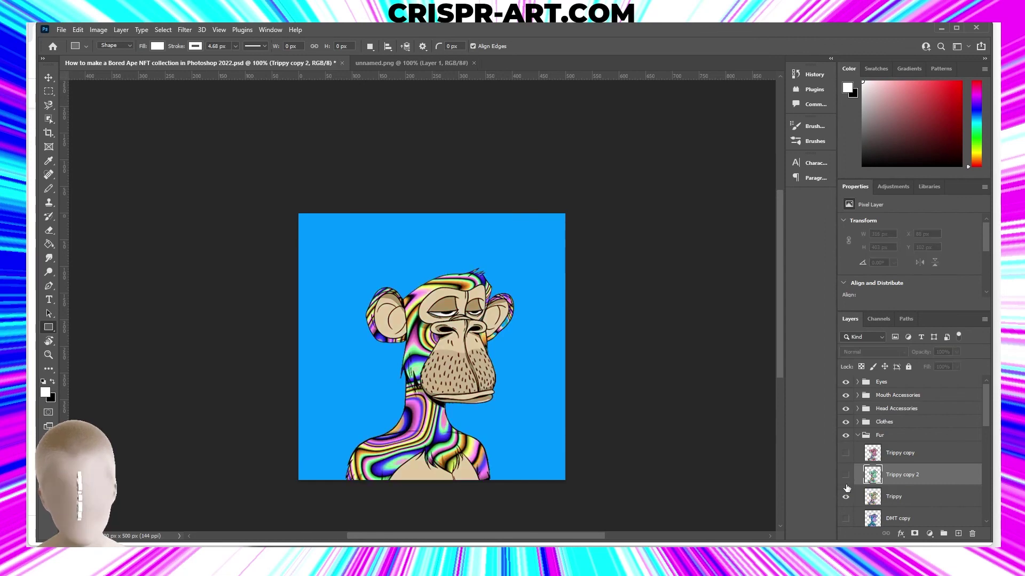
left_click(845, 480)
left_click(847, 453)
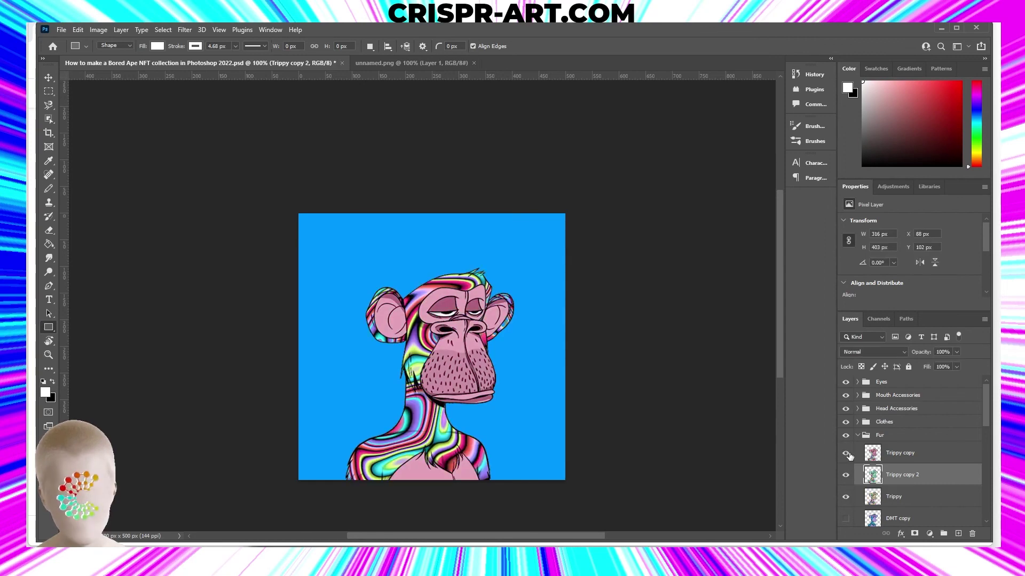
left_click(845, 475)
left_click(846, 453)
Step down the Fur layers through DMT copy 2, DMT copy 3, DMT, White copy and White.
scroll(909, 496, "down", 3)
left_click(914, 474)
left_click(915, 491)
scroll(916, 491, "down", 3)
left_click(910, 456)
left_click(913, 472)
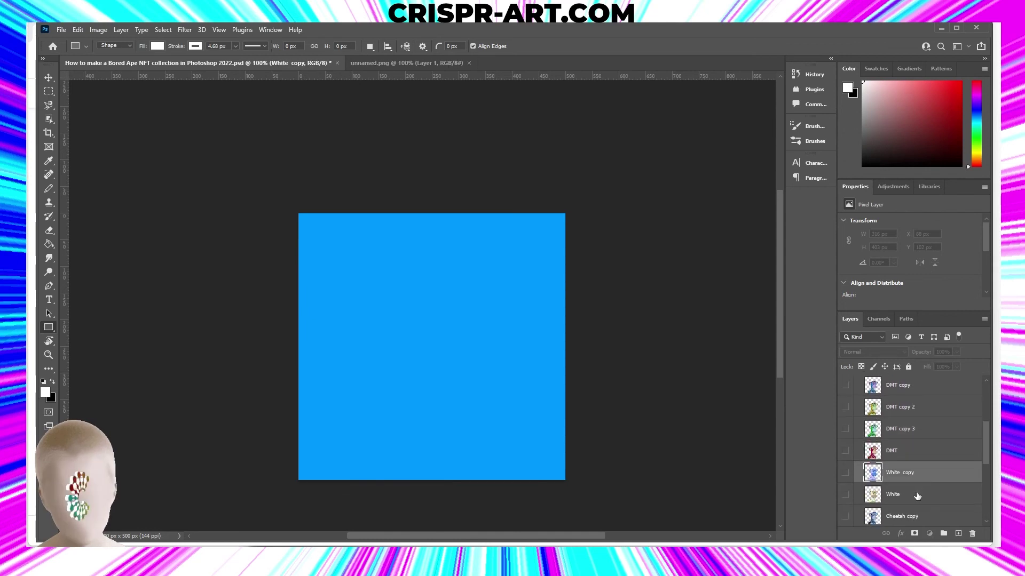
left_click(917, 494)
scroll(917, 494, "down", 3)
Continue through the Cheetah copies, Cheetah and the Golden copies down to the Golden layer.
left_click(916, 436)
left_click(917, 458)
left_click(921, 480)
left_click(924, 502)
scroll(921, 483, "down", 3)
left_click(907, 447)
left_click(916, 466)
left_click(922, 489)
scroll(914, 481, "down", 3)
left_click(917, 481)
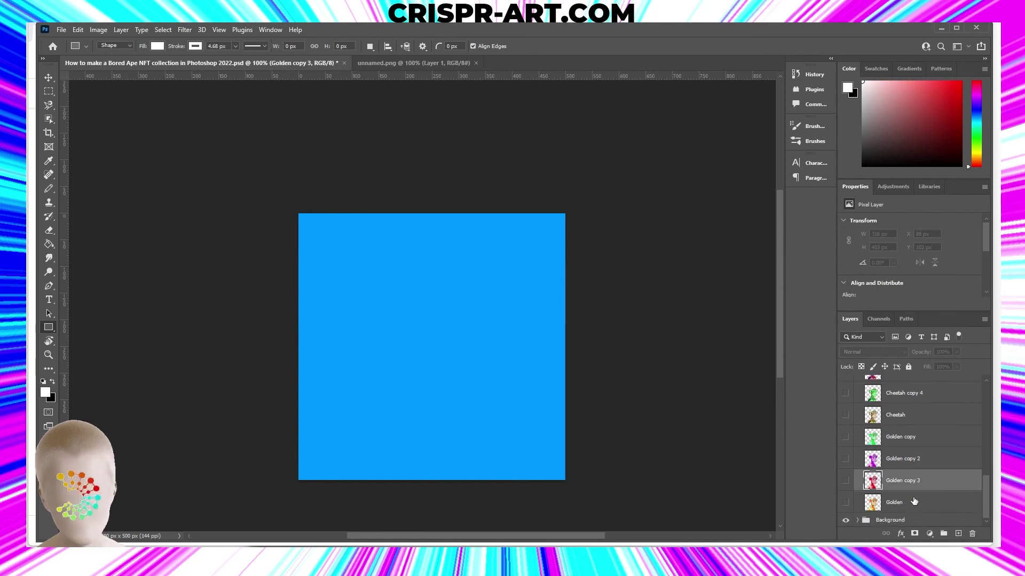
left_click(916, 506)
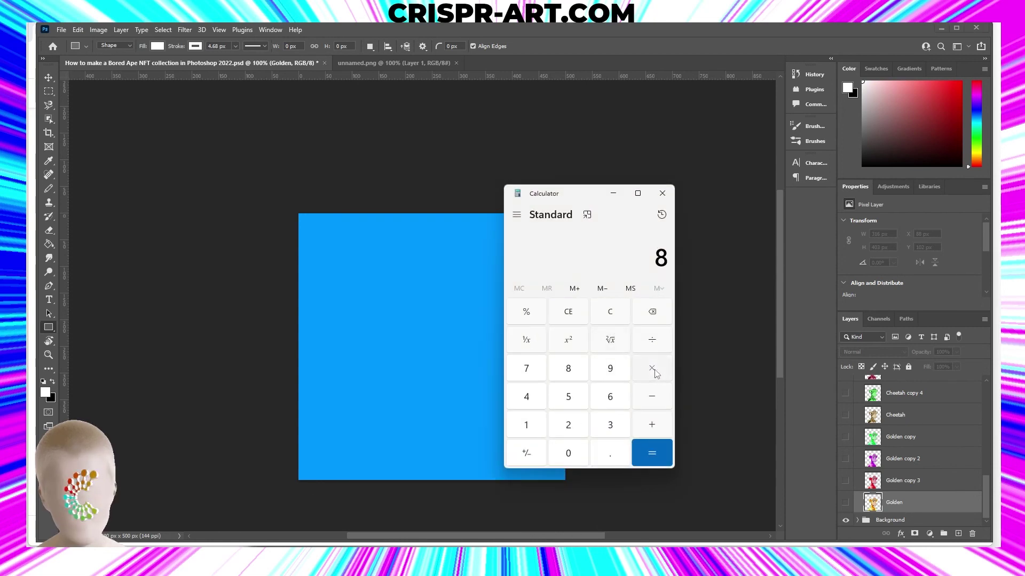
Calculate 8 × 18 = 144 in Calculator, then minimize it.
left_click(527, 425)
left_click(569, 369)
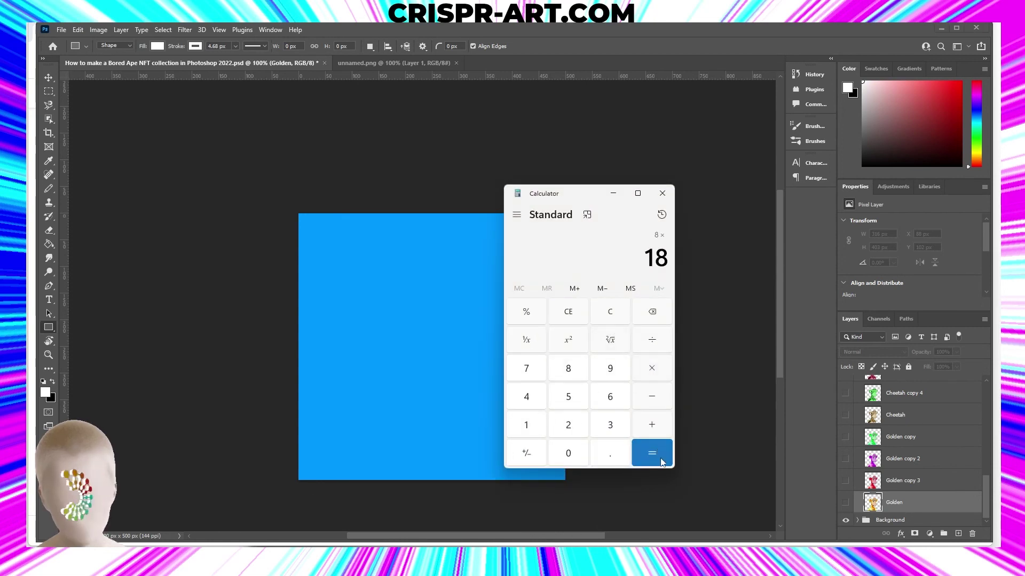
left_click(652, 454)
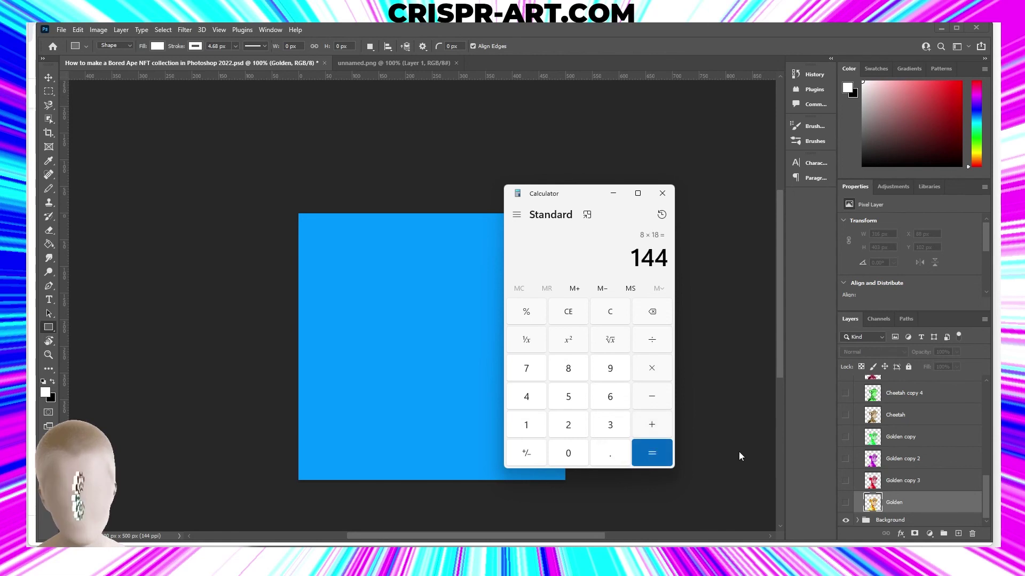
left_click(613, 194)
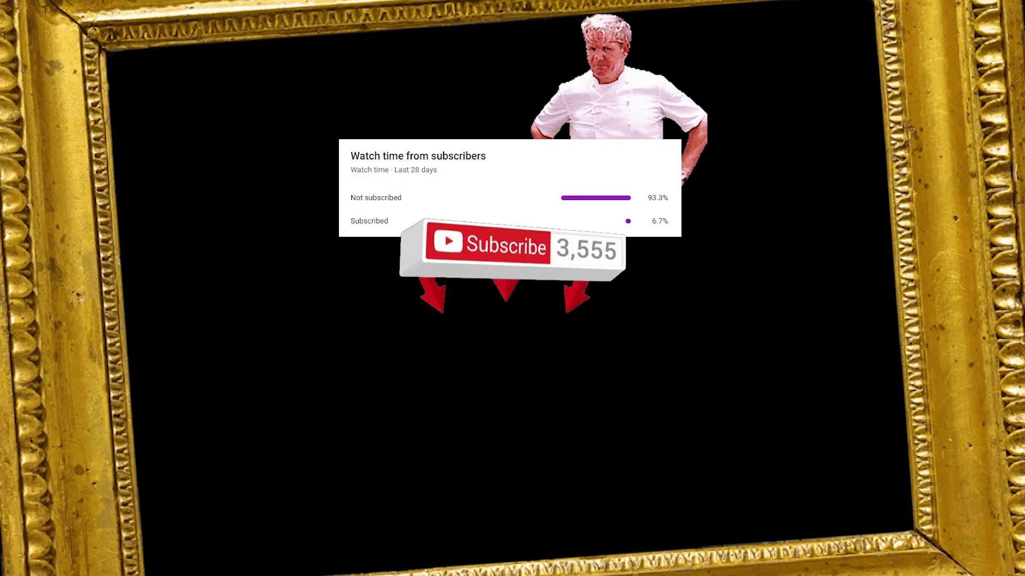